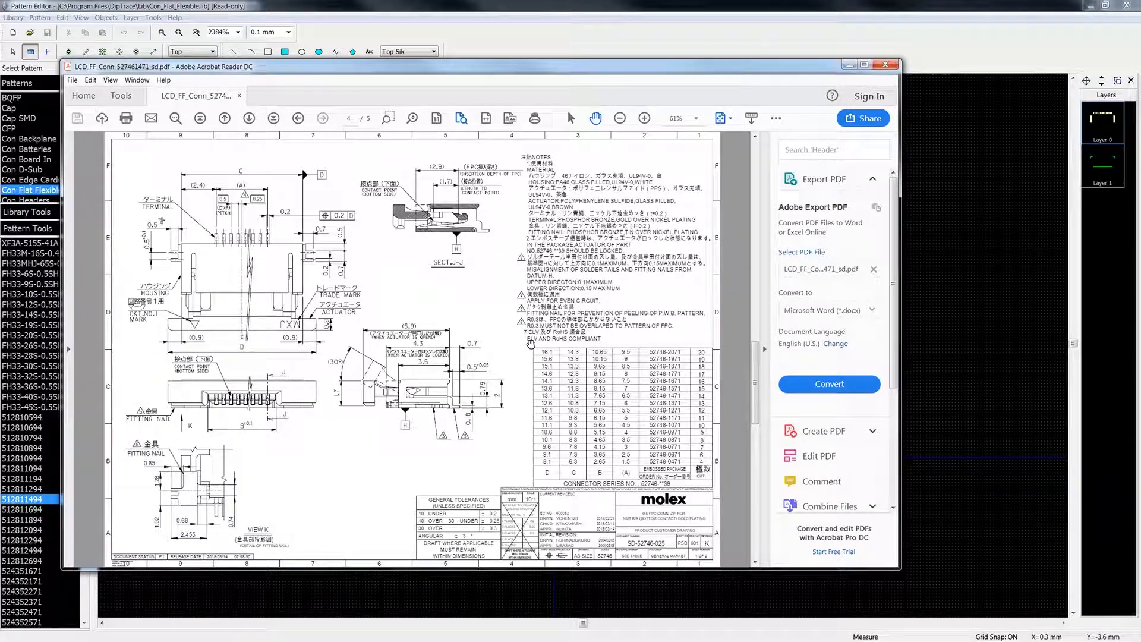
Review the Molex connector datasheet's reel, carrier tape, connector dimension and recommended board layout drawings, and put the datasheet away.
{"action": "scroll", "coordinate": [530, 343], "scroll_direction": "up", "scroll_amount": 1}
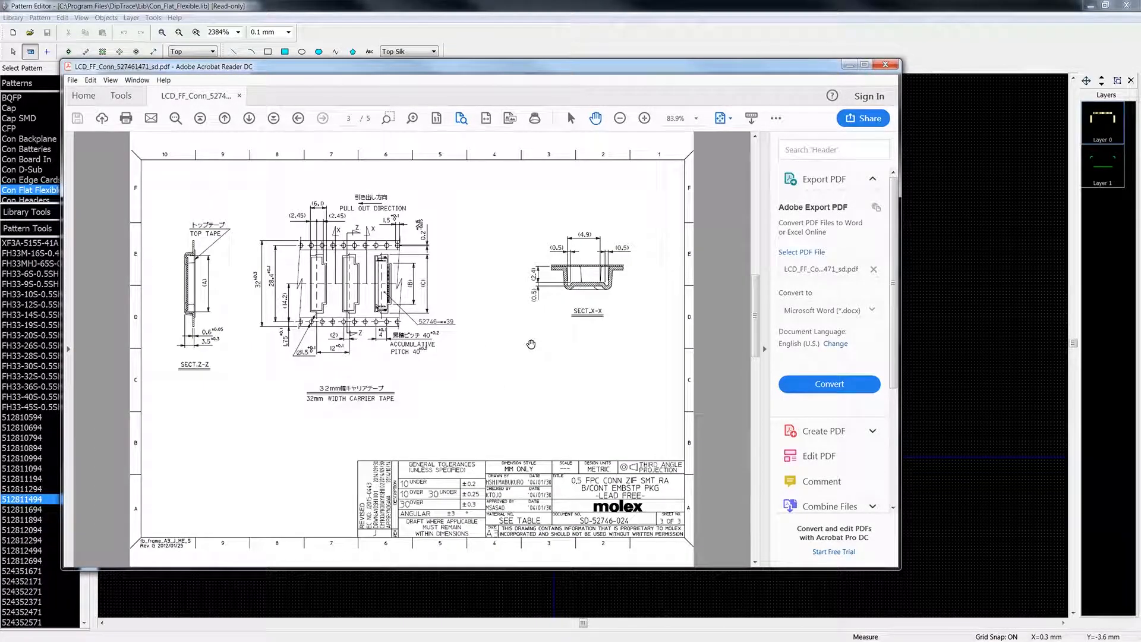
{"action": "scroll", "coordinate": [530, 344], "scroll_direction": "up", "scroll_amount": 1}
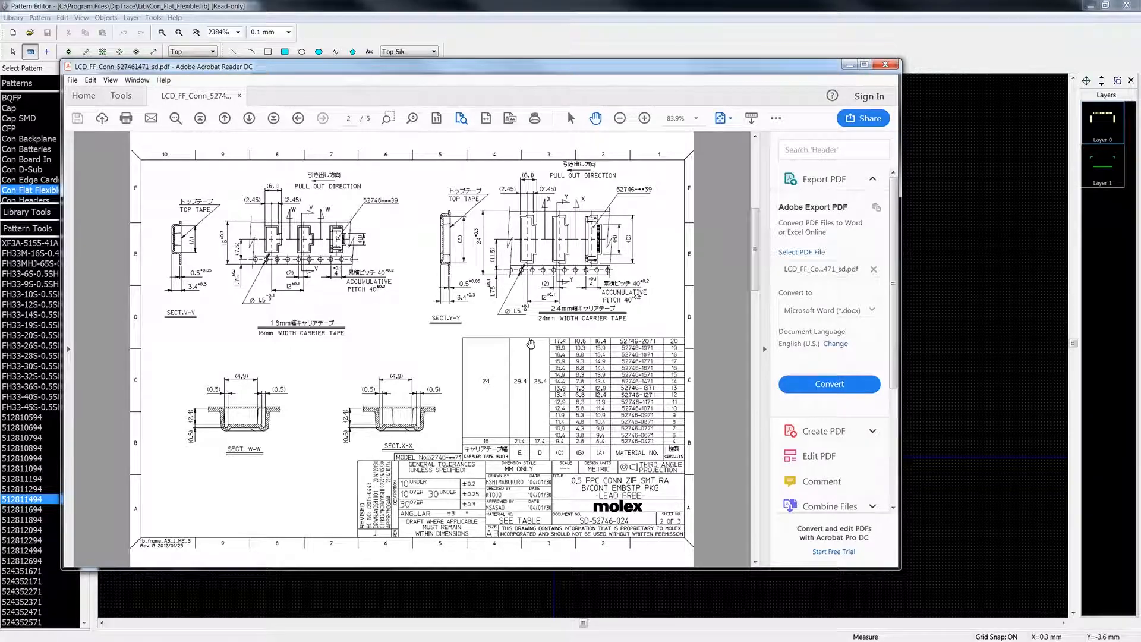
{"action": "scroll", "coordinate": [531, 343], "scroll_direction": "up", "scroll_amount": 1}
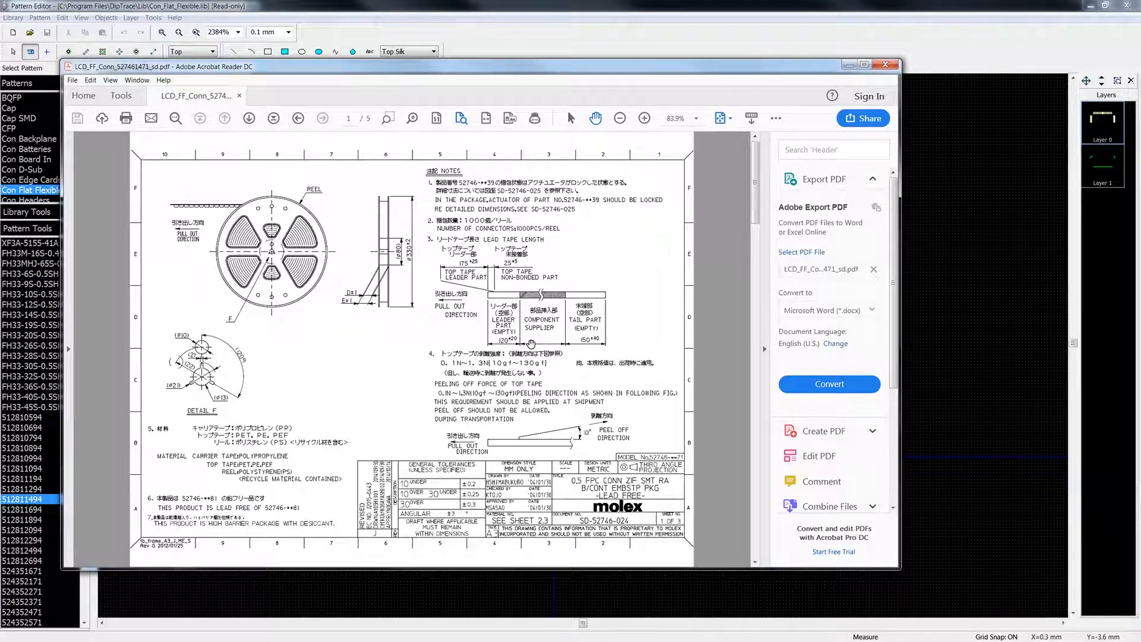
{"action": "scroll", "coordinate": [530, 344], "scroll_direction": "down", "scroll_amount": 1}
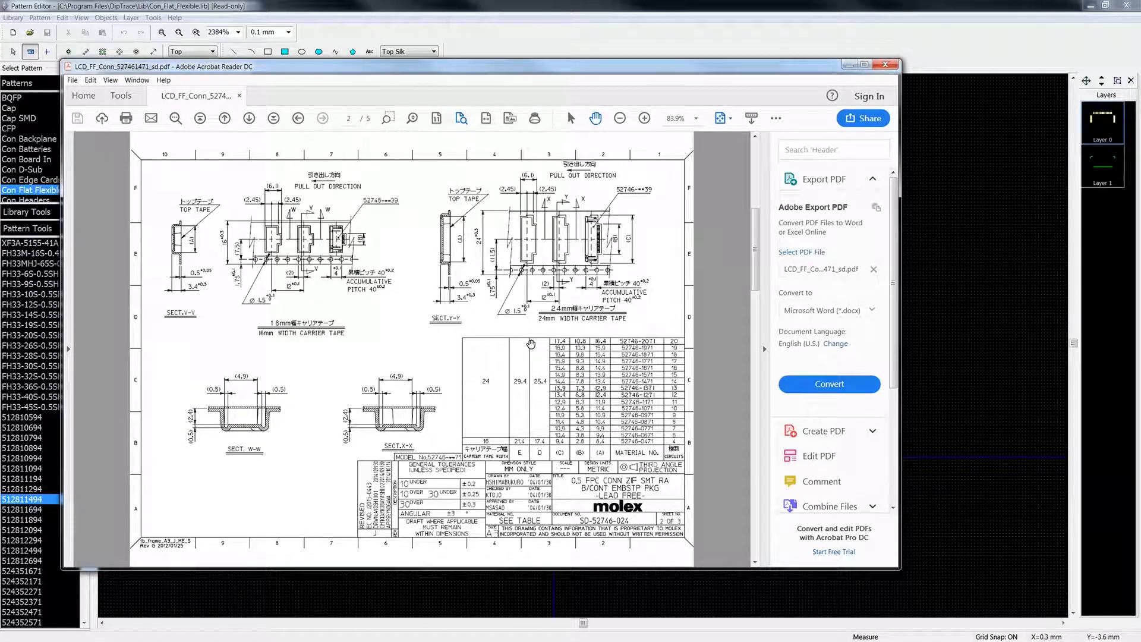
{"action": "scroll", "coordinate": [531, 343], "scroll_direction": "down", "scroll_amount": 1}
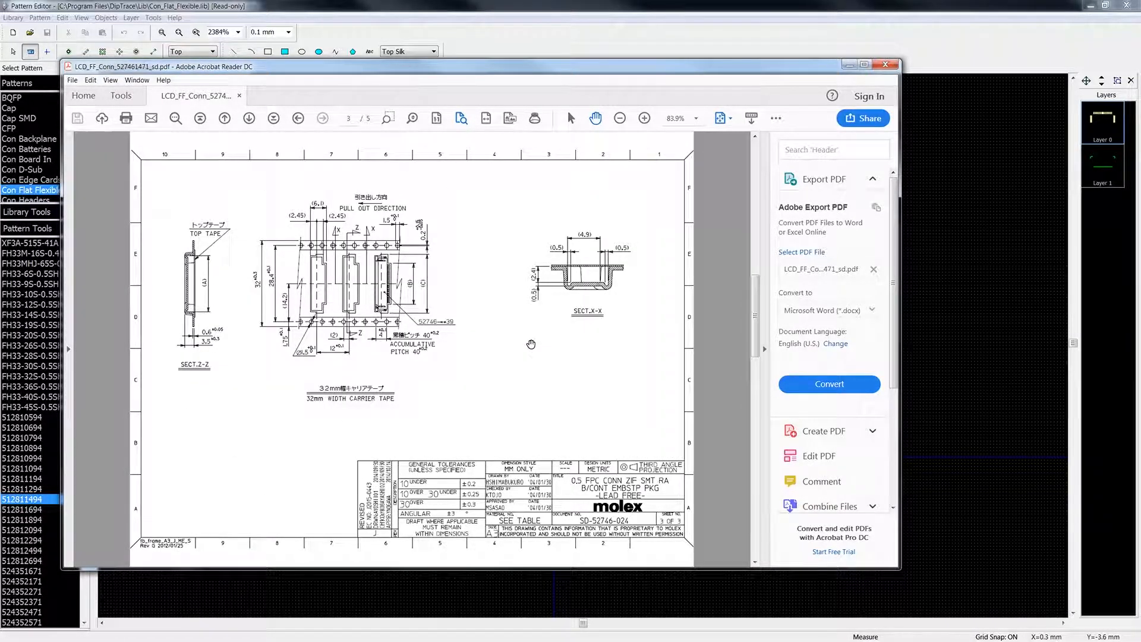
{"action": "scroll", "coordinate": [530, 343], "scroll_direction": "down", "scroll_amount": 1}
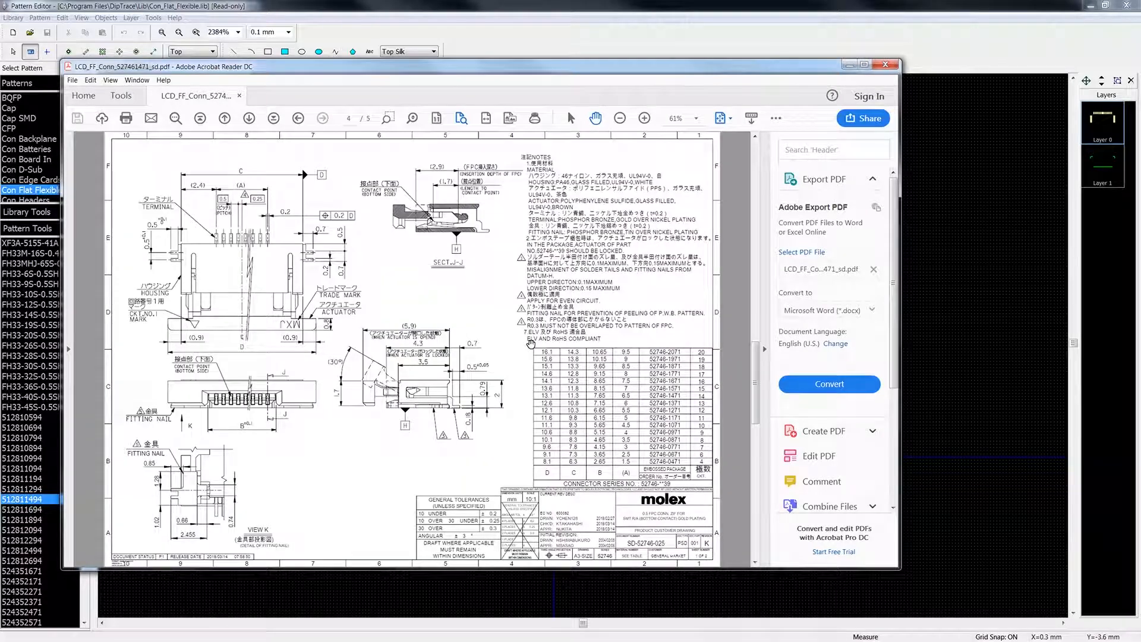
{"action": "scroll", "coordinate": [530, 344], "scroll_direction": "down", "scroll_amount": 1}
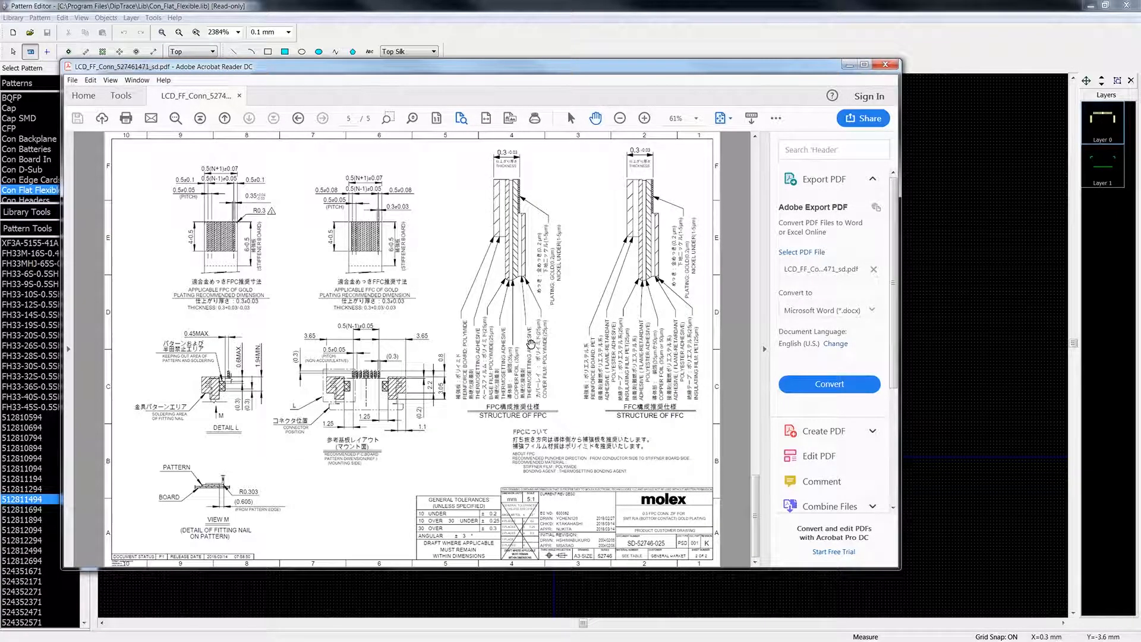
{"action": "scroll", "coordinate": [531, 344], "scroll_direction": "up", "scroll_amount": 2}
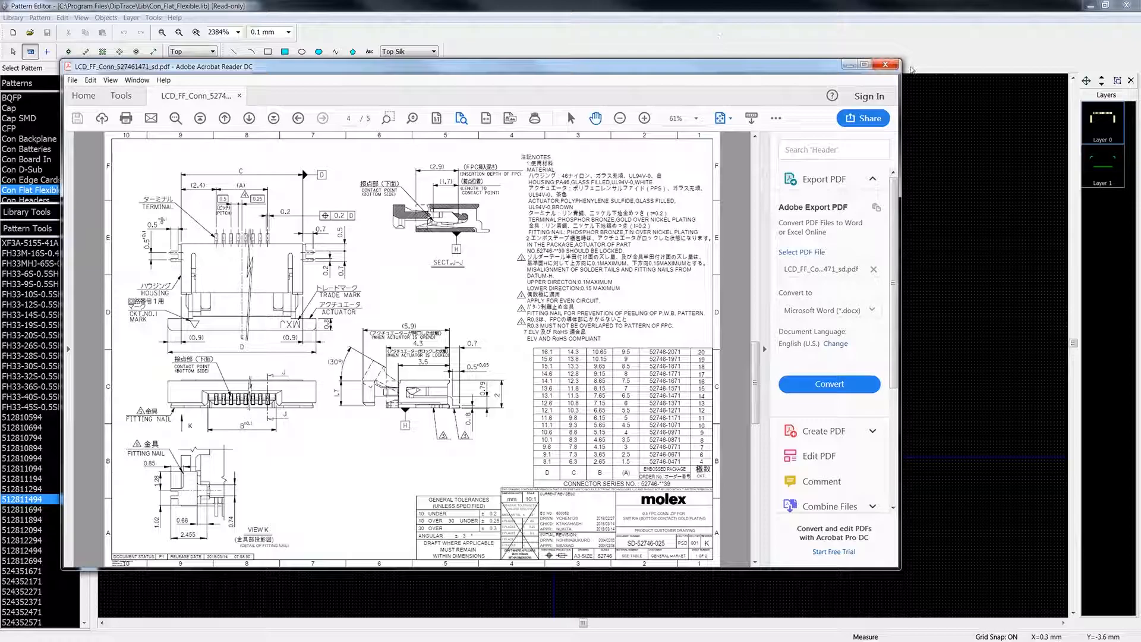
{"action": "left_click", "coordinate": [849, 65]}
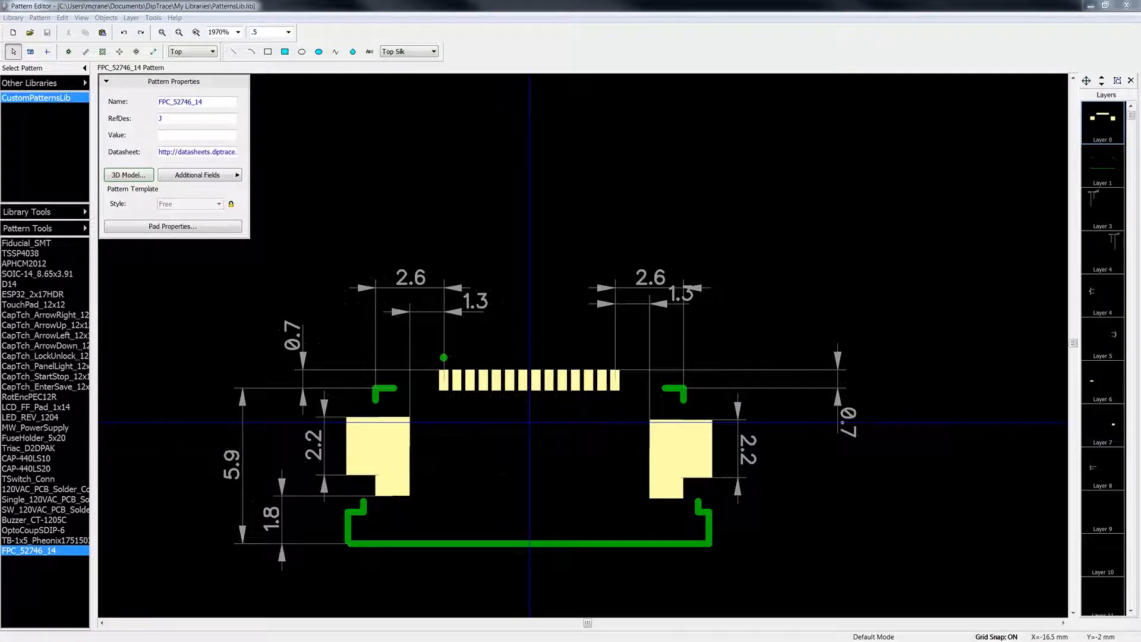
Bring back the connector datasheet in Acrobat Reader and examine the side view's open and locked actuator dimensions.
{"action": "left_click_drag", "start_coordinate": [0, 136], "coordinate": [389, 92]}
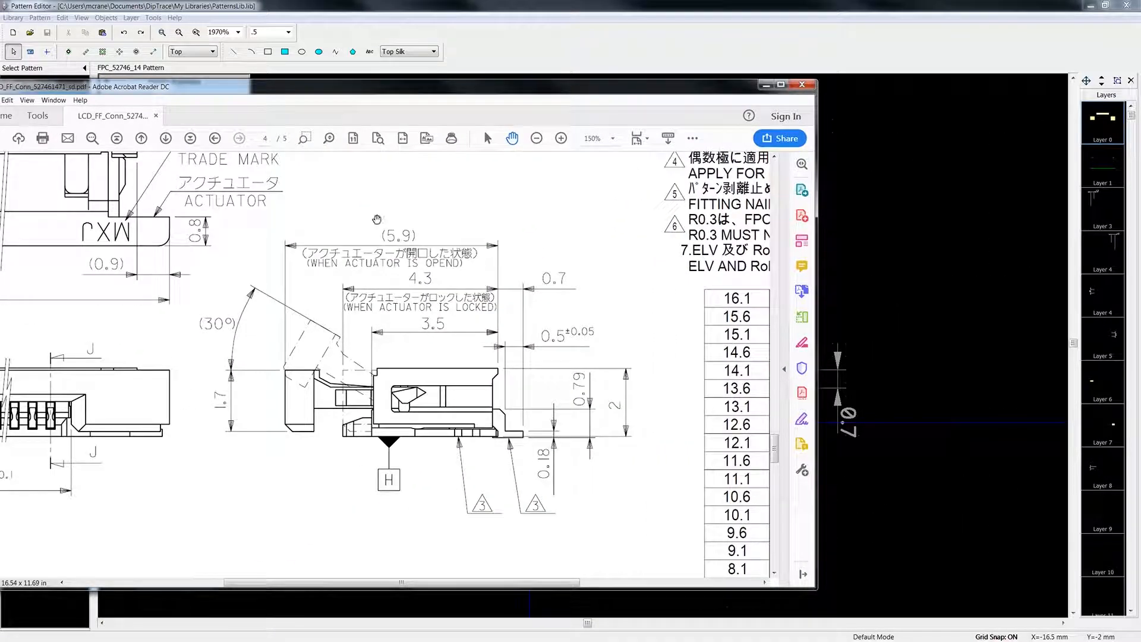
{"action": "scroll", "coordinate": [719, 442], "scroll_direction": "up", "scroll_amount": 1}
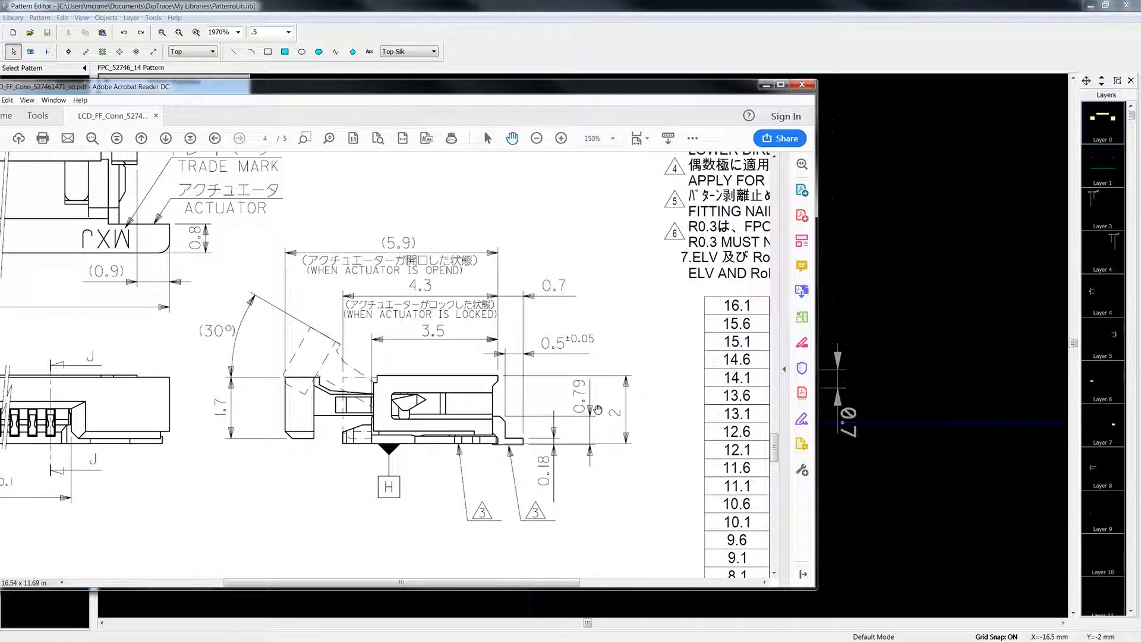
{"action": "key", "text": "ctrl+0"}
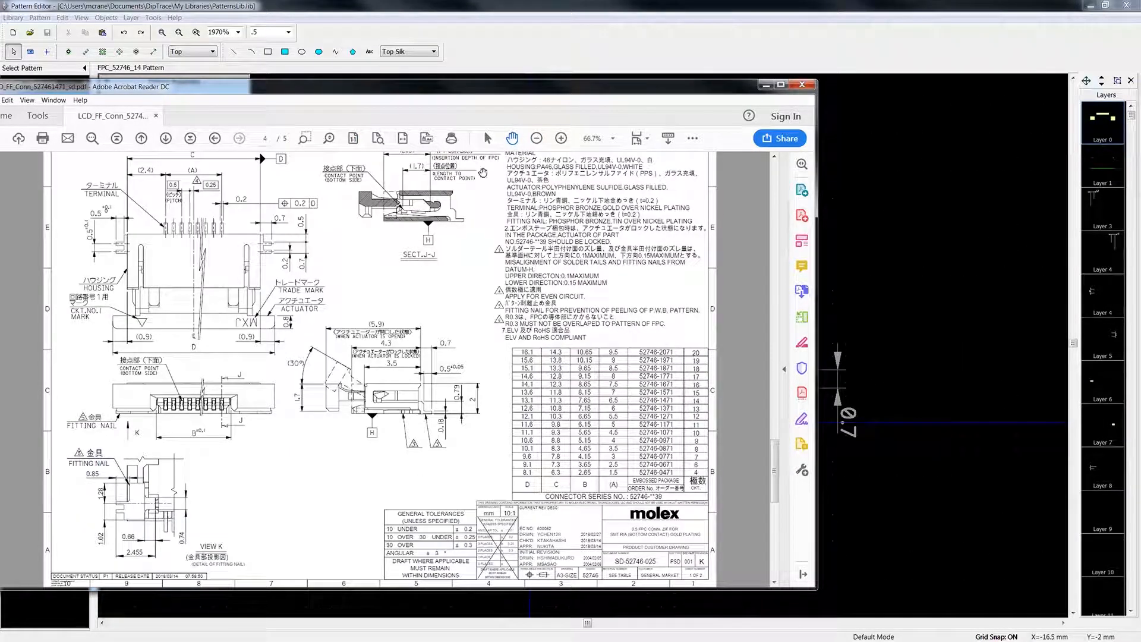
{"action": "left_click_drag", "start_coordinate": [594, 89], "coordinate": [0, 167]}
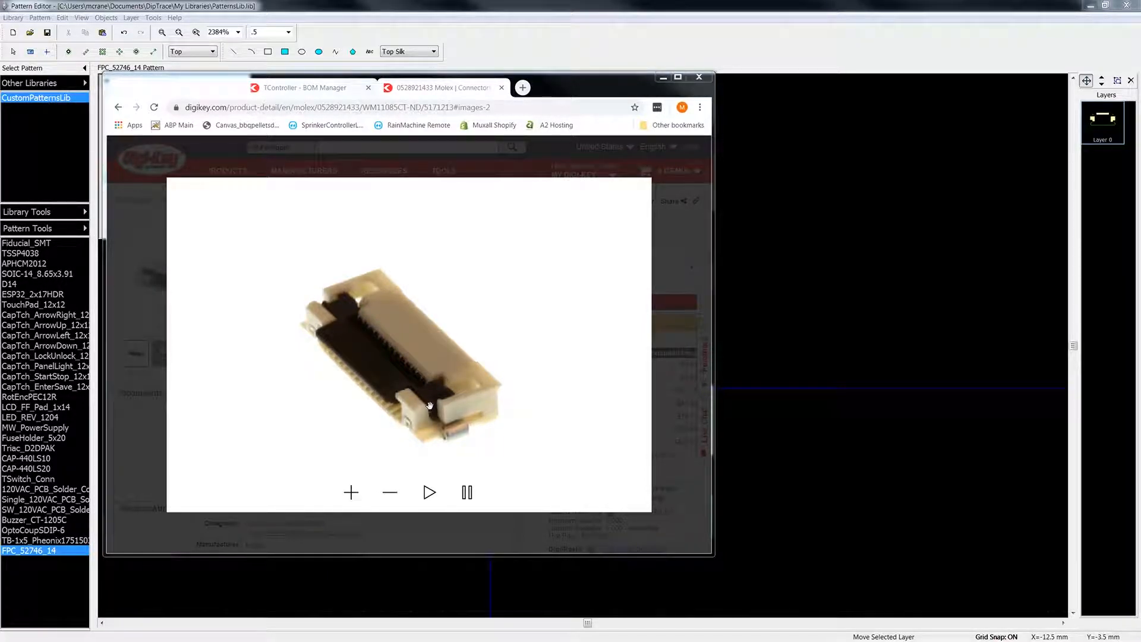
{"action": "left_click_drag", "start_coordinate": [361, 414], "coordinate": [301, 410]}
{"action": "mouse_move", "coordinate": [420, 409]}
{"action": "left_mouse_down"}
{"action": "mouse_move", "coordinate": [349, 408]}
{"action": "mouse_move", "coordinate": [399, 407]}
{"action": "left_mouse_up"}
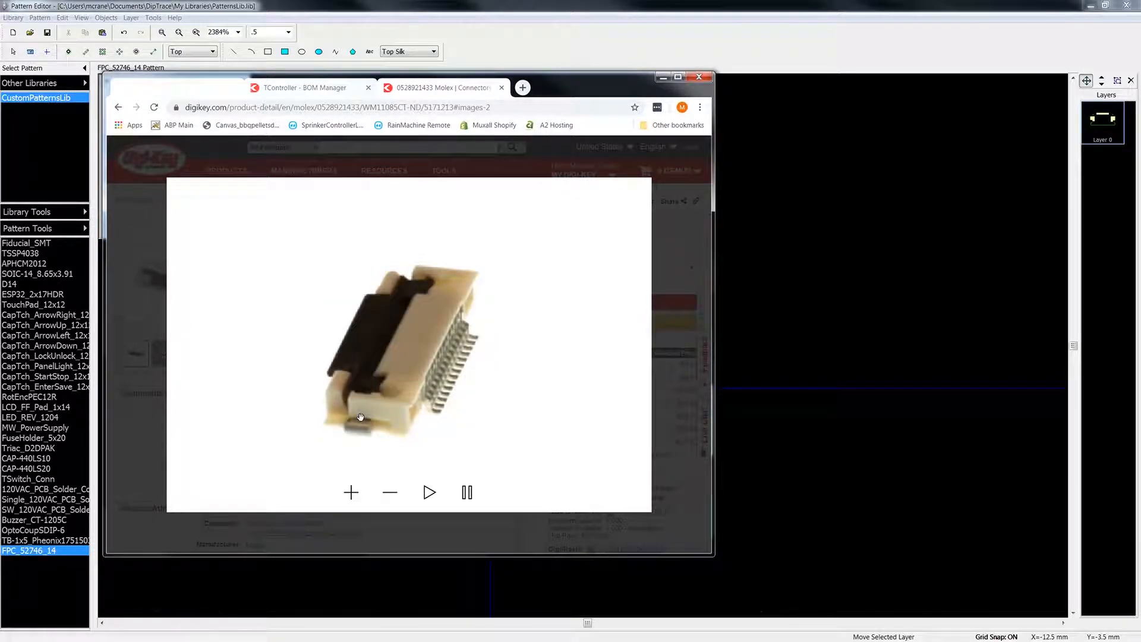
{"action": "left_click_drag", "start_coordinate": [381, 424], "coordinate": [552, 380]}
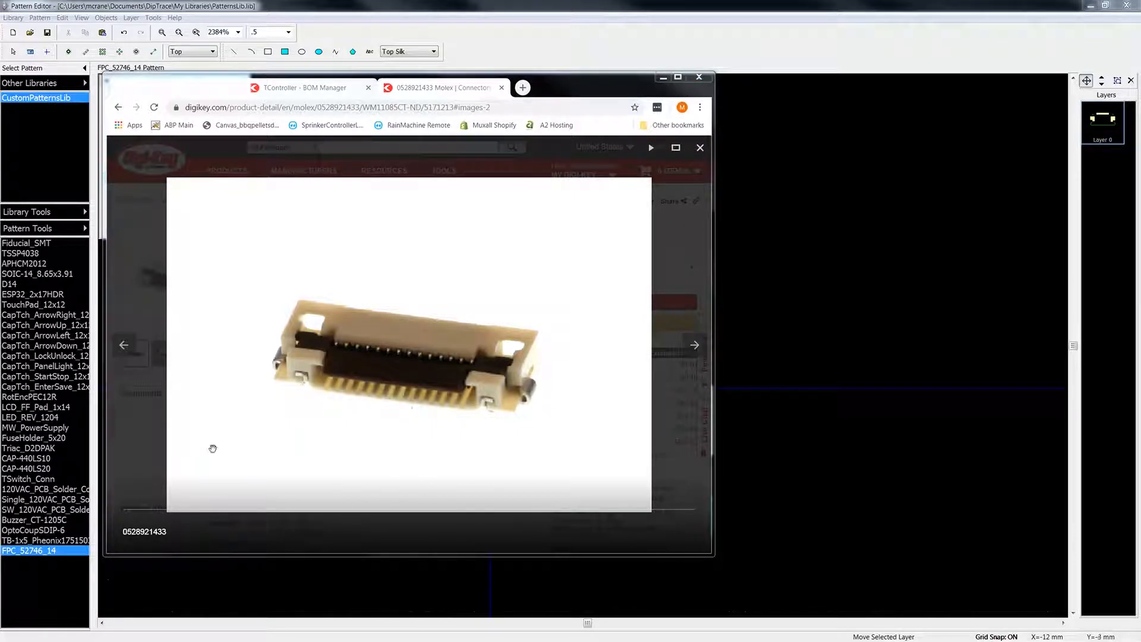
Switch to the connector datasheet and compare its housing and actuator outline drawing with the product image.
{"action": "left_click_drag", "start_coordinate": [0, 170], "coordinate": [466, 131]}
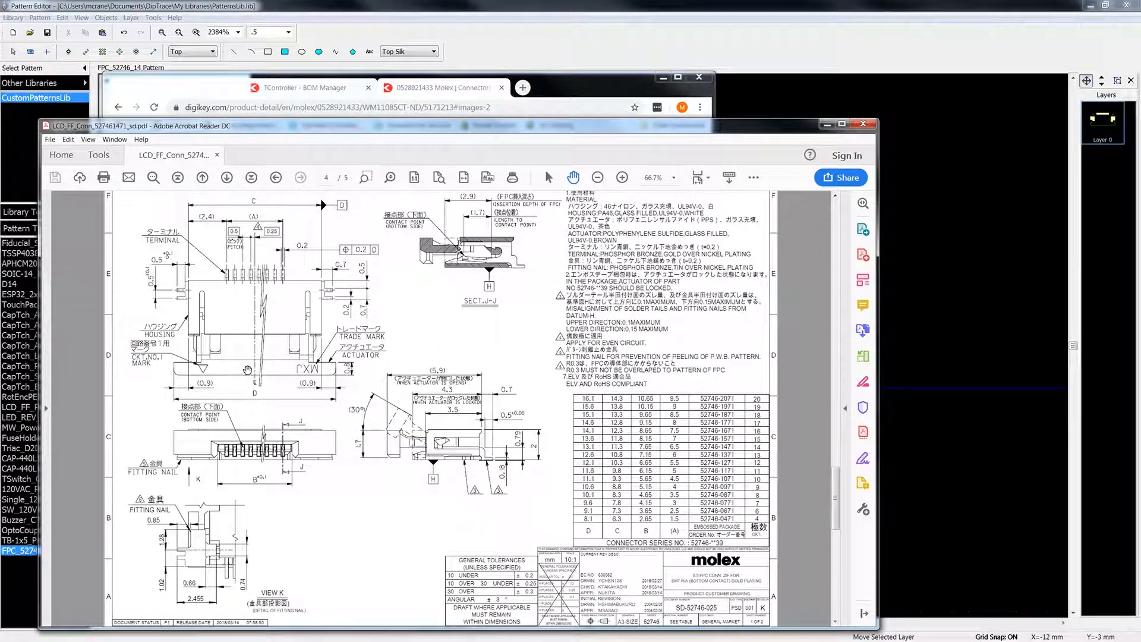
{"action": "left_click_drag", "start_coordinate": [220, 370], "coordinate": [223, 364]}
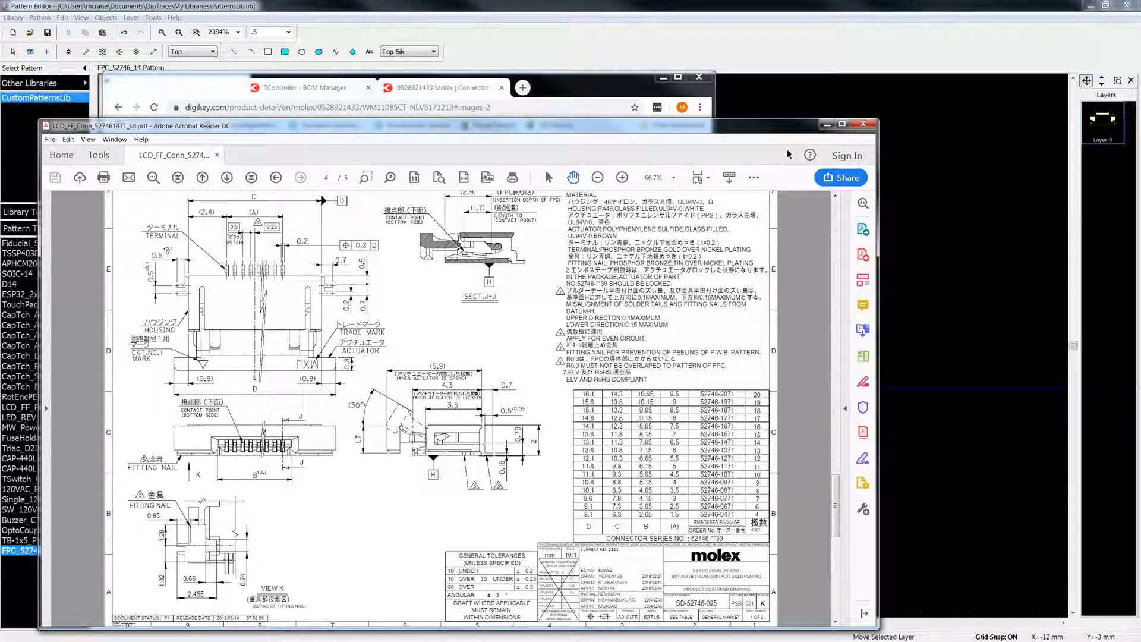
{"action": "left_click", "coordinate": [826, 123]}
Rotate the Digi-Key product image to inspect the connector's actuator and fitting nails, and close the image viewer.
{"action": "left_click_drag", "start_coordinate": [335, 424], "coordinate": [221, 375]}
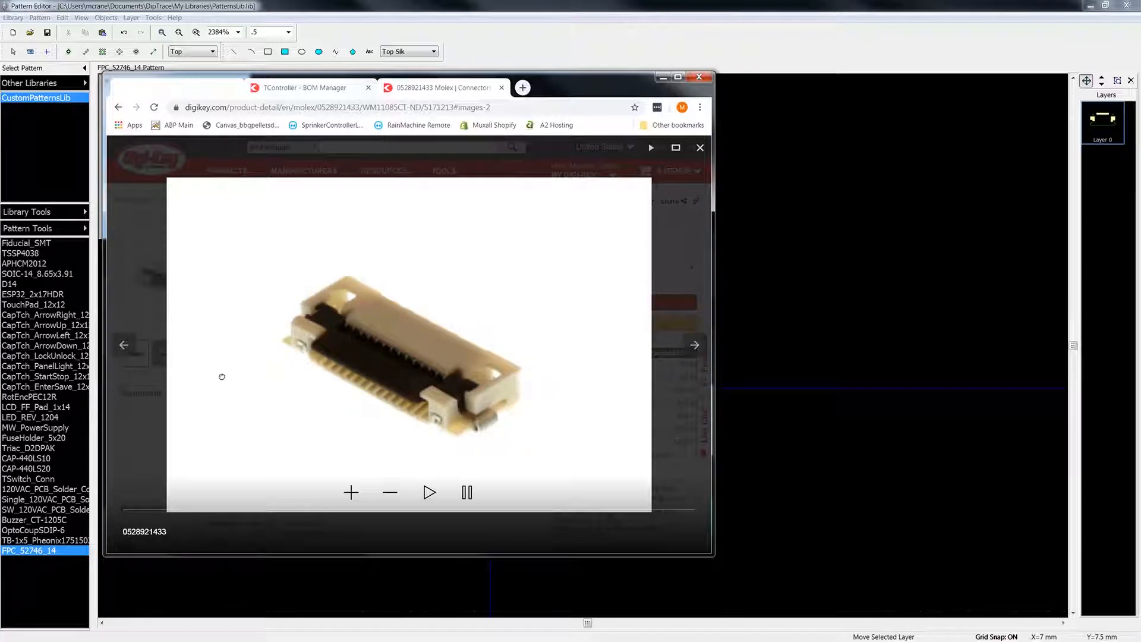
{"action": "left_click_drag", "start_coordinate": [453, 381], "coordinate": [423, 387]}
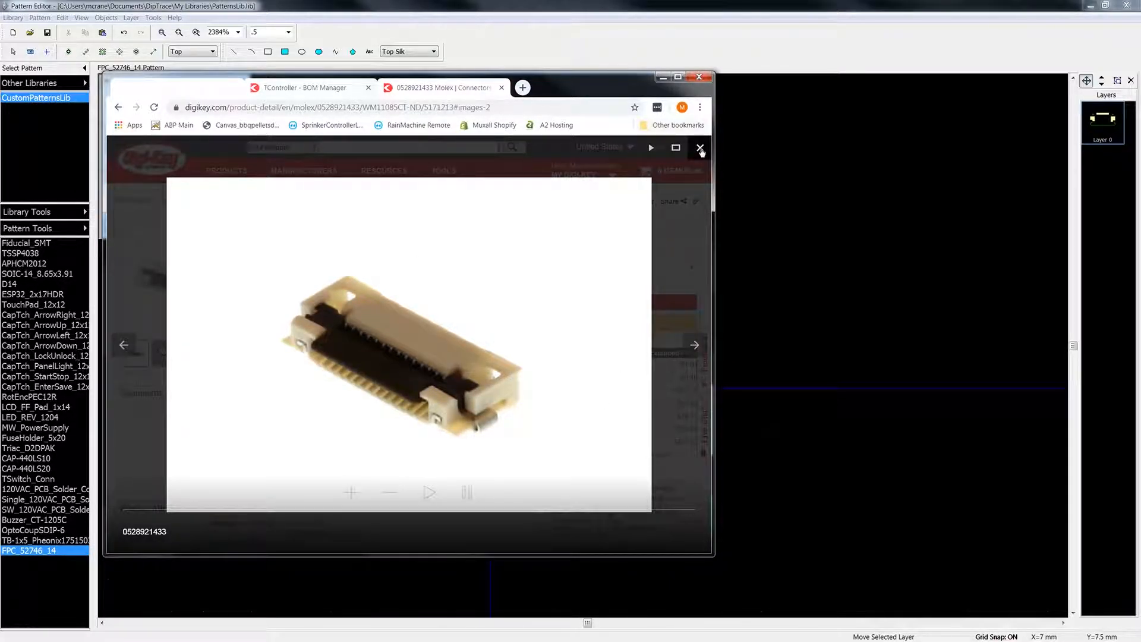
{"action": "left_click", "coordinate": [699, 148]}
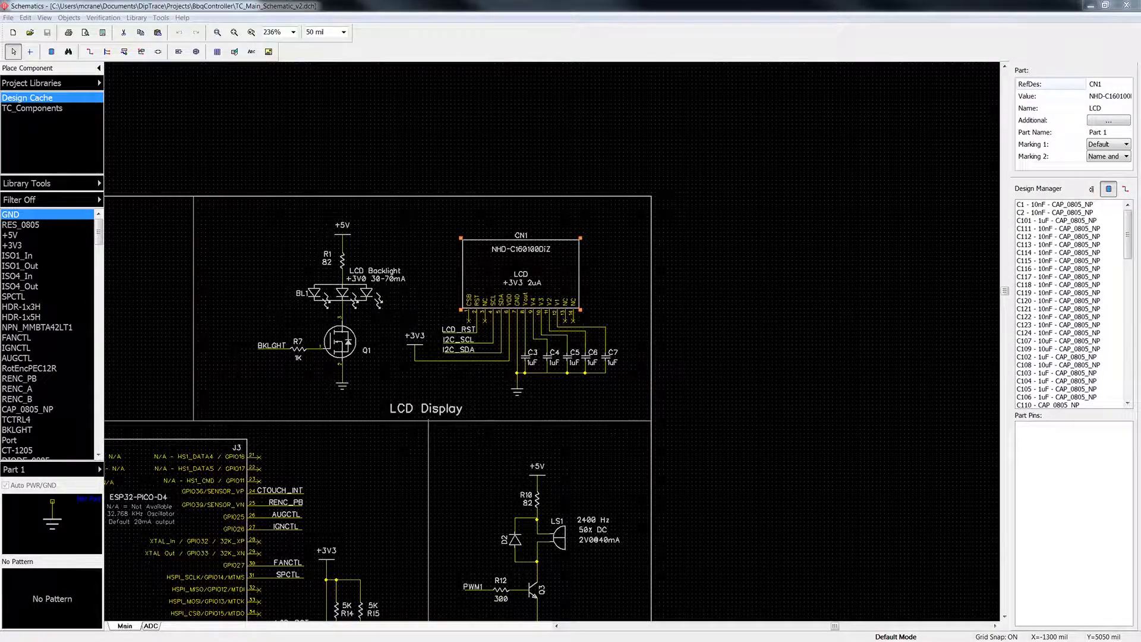
Deselect the LCD part CN1 and hide the schematic's grid.
{"action": "left_click", "coordinate": [599, 276]}
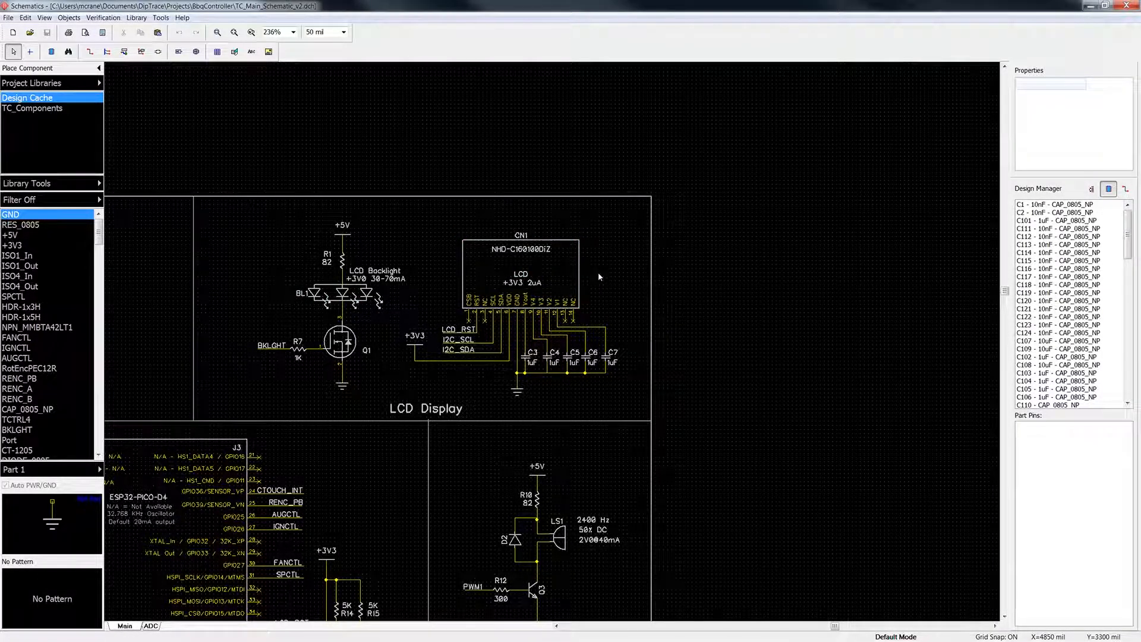
{"action": "left_click", "coordinate": [45, 17]}
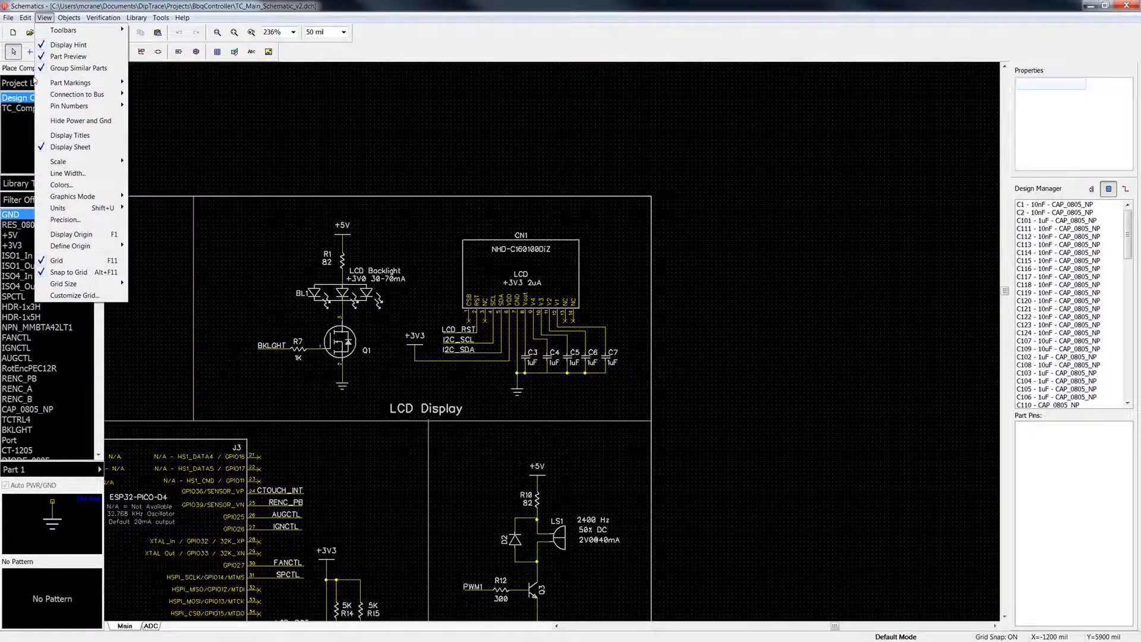
{"action": "left_click", "coordinate": [62, 261]}
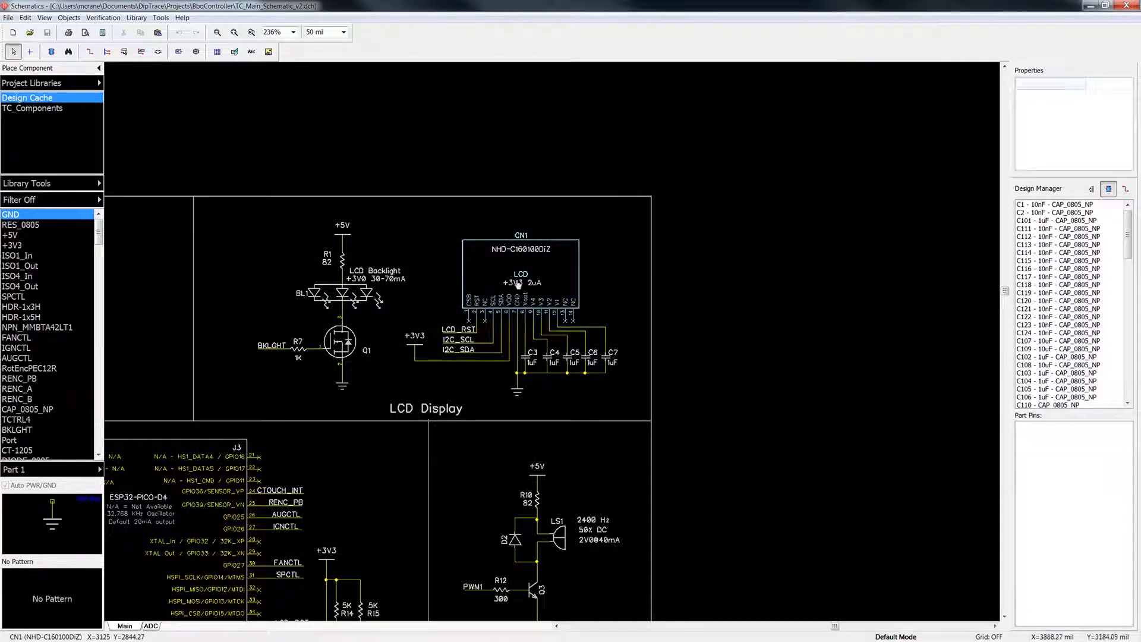
{"action": "scroll", "coordinate": [561, 285], "scroll_direction": "up", "scroll_amount": 2}
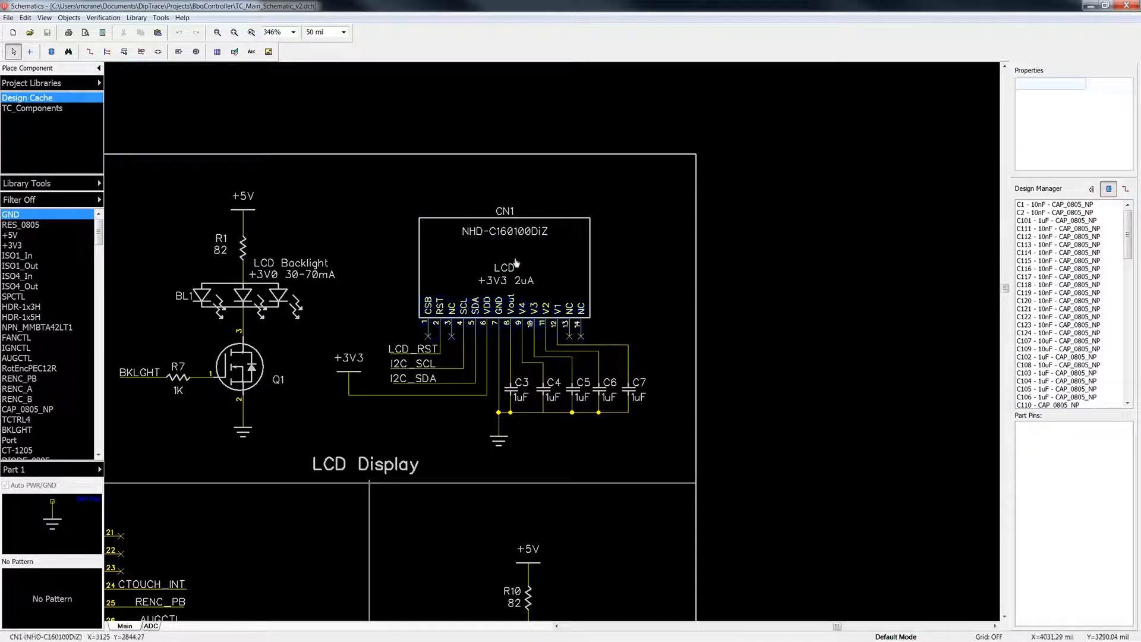
{"action": "right_click", "coordinate": [502, 316]}
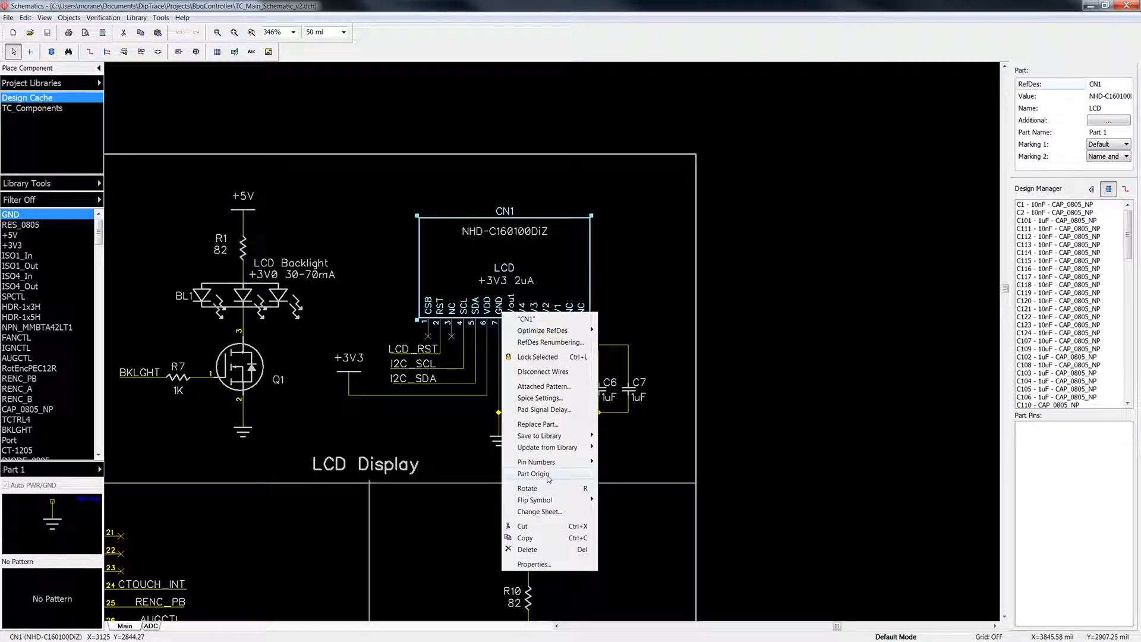
{"action": "left_click", "coordinate": [546, 425]}
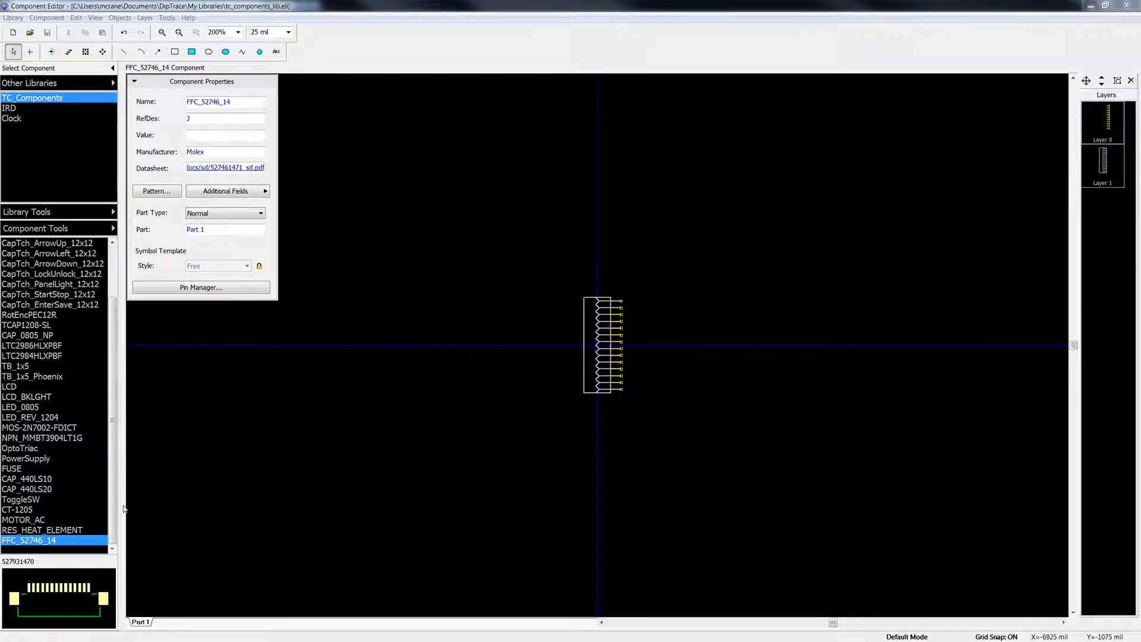
Attach the FPC_52746_14 pattern from CustomPatternsLib to the FFC_52746_14 component in the Component Editor.
{"action": "left_click", "coordinate": [156, 191]}
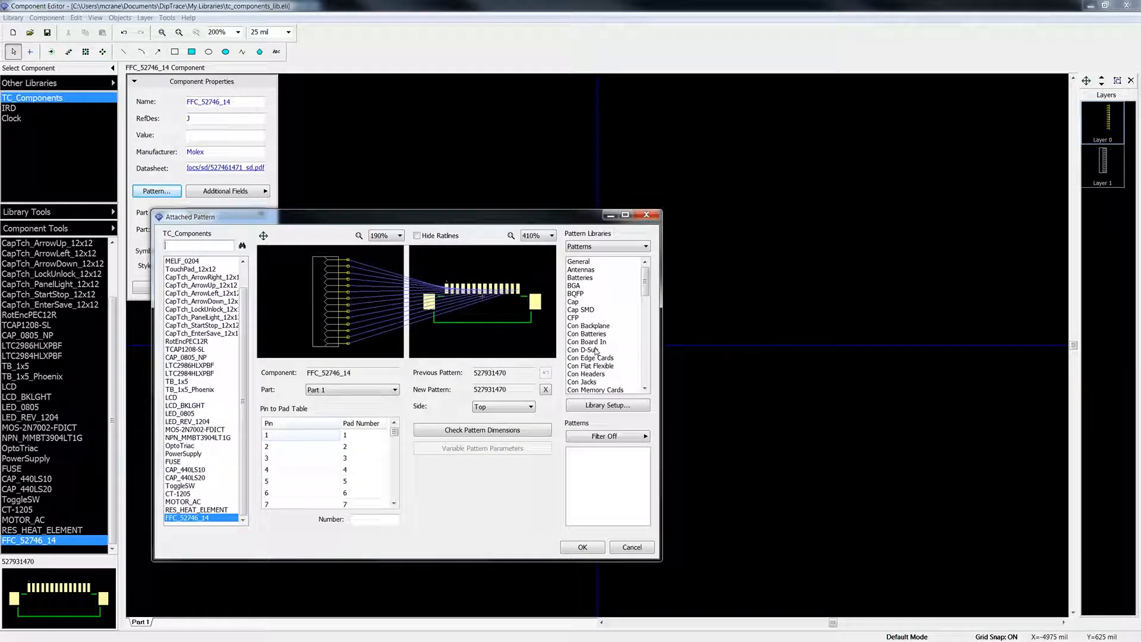
{"action": "left_click", "coordinate": [618, 246]}
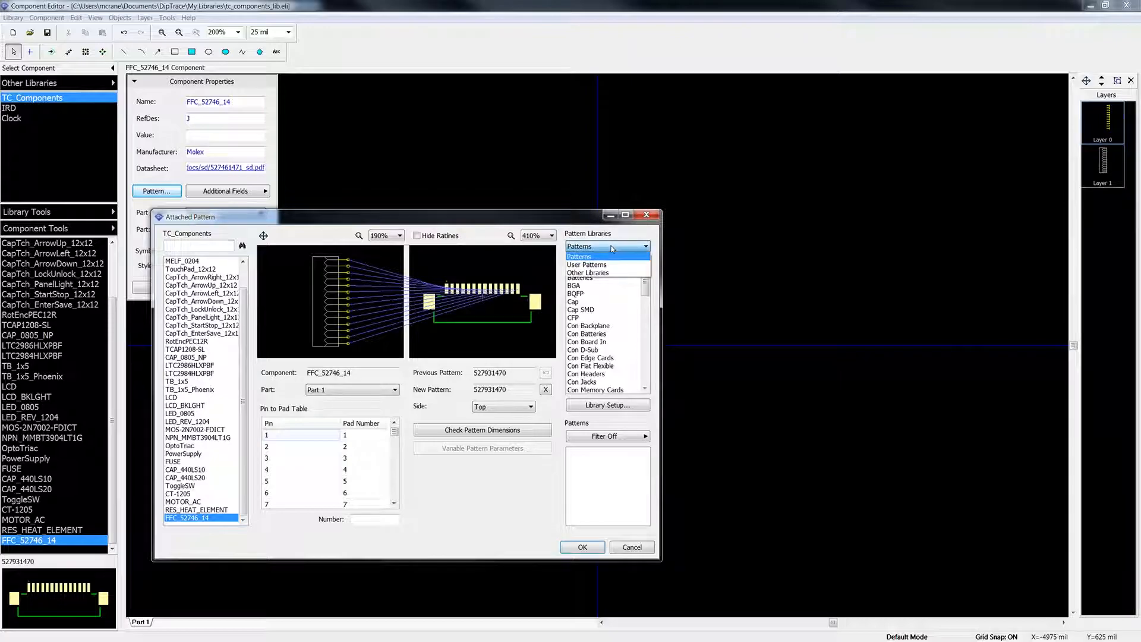
{"action": "left_click", "coordinate": [586, 273]}
{"action": "left_click", "coordinate": [594, 261]}
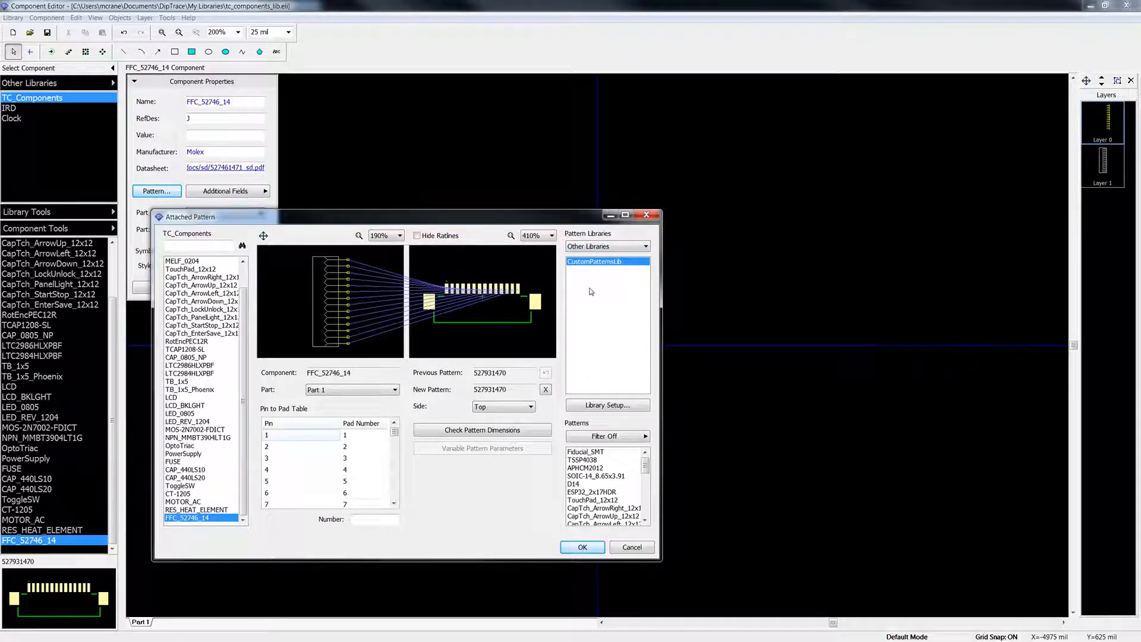
{"action": "left_click_drag", "start_coordinate": [646, 465], "coordinate": [646, 508]}
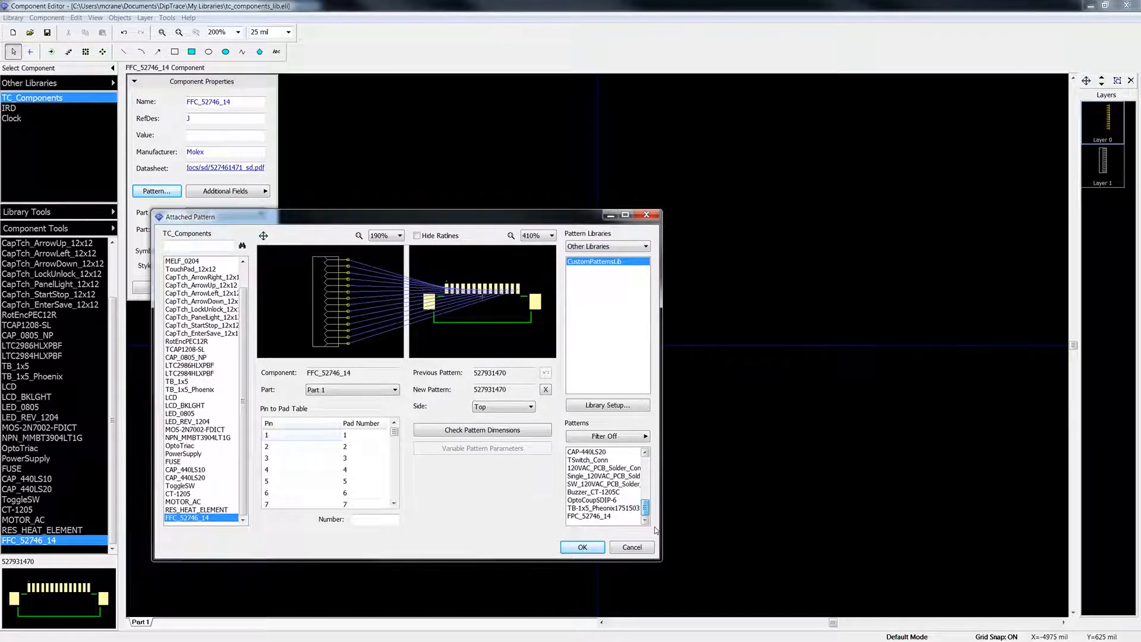
{"action": "left_click", "coordinate": [601, 516]}
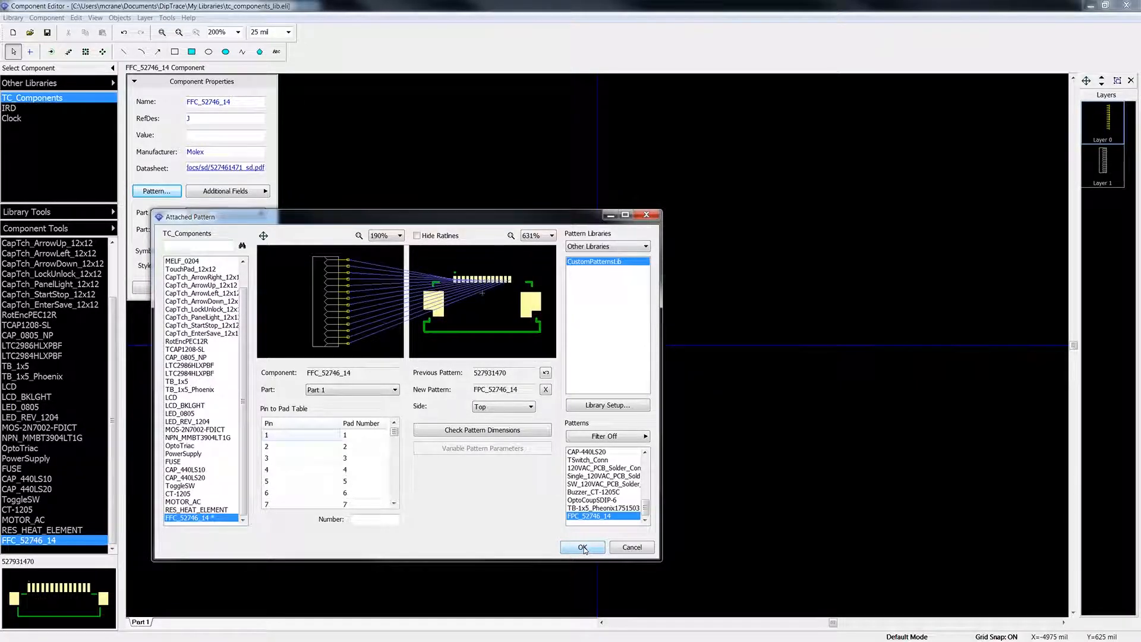
{"action": "left_click", "coordinate": [583, 547]}
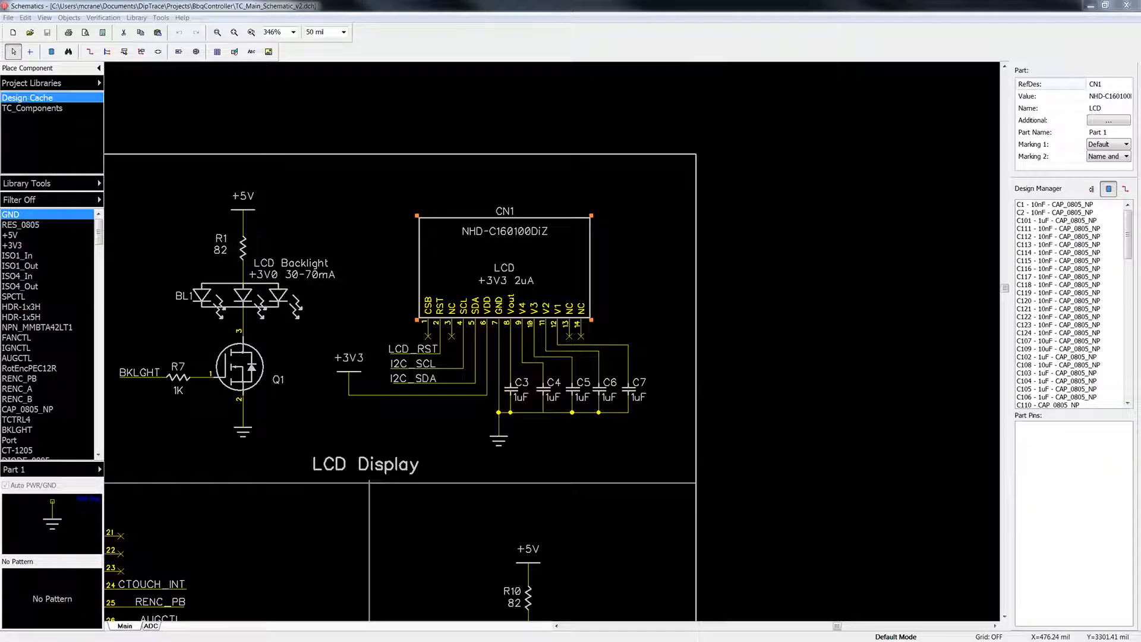
Replace LCD part CN1 with the FFC_52746_14 component from TC_Components, including its pattern, for the current component only.
{"action": "left_click", "coordinate": [513, 257]}
{"action": "right_click", "coordinate": [513, 256]}
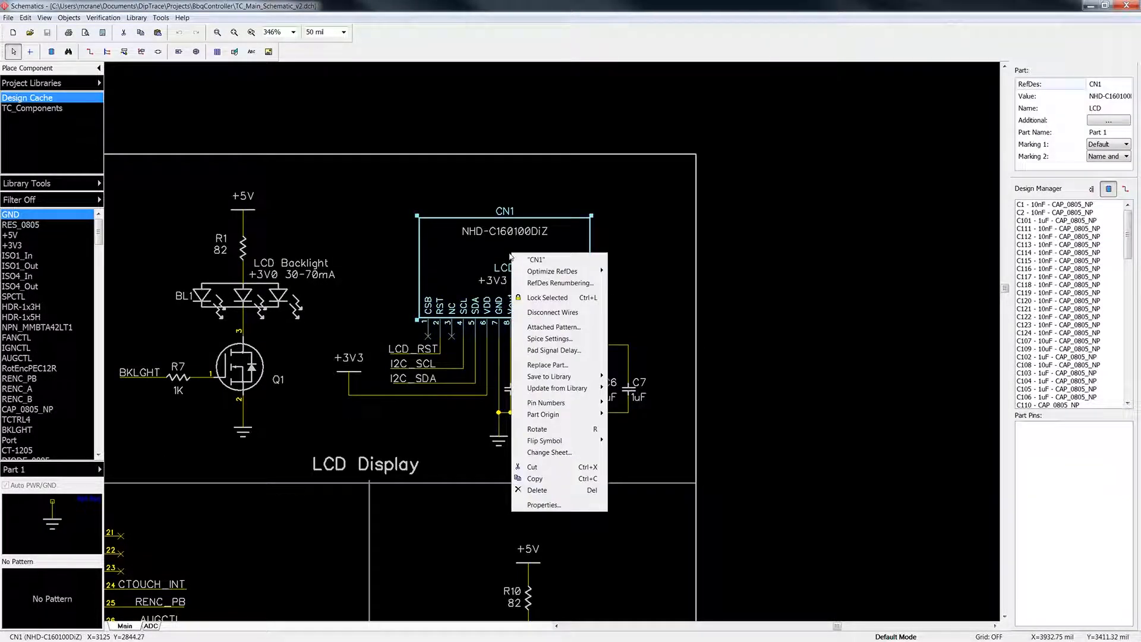
{"action": "left_click", "coordinate": [555, 365]}
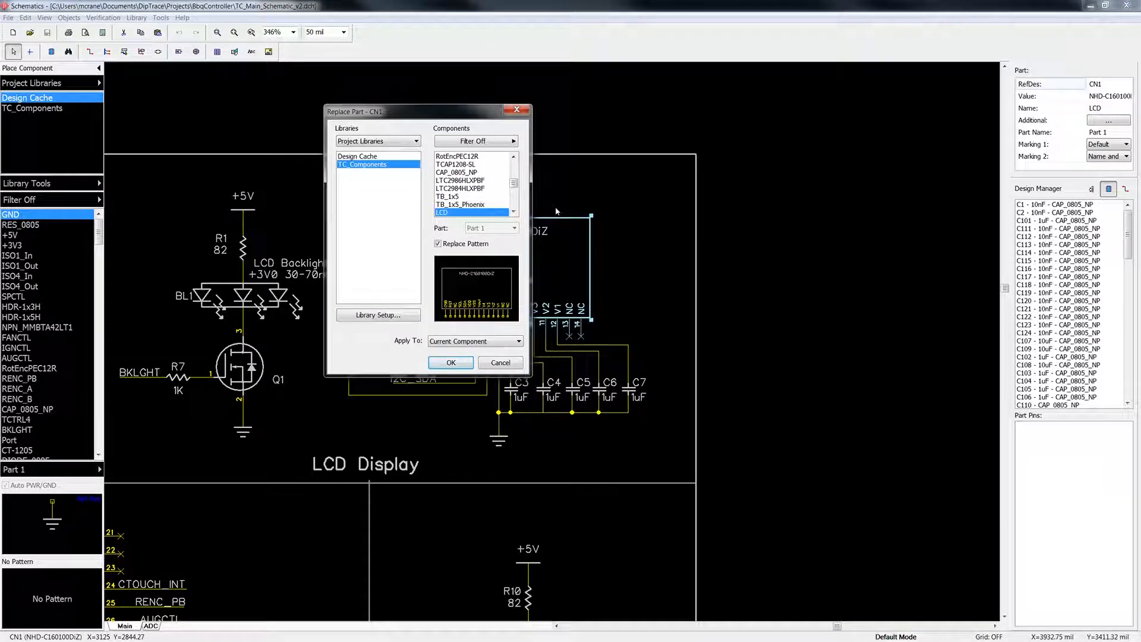
{"action": "left_click_drag", "start_coordinate": [514, 184], "coordinate": [514, 210]}
{"action": "left_click", "coordinate": [464, 212]}
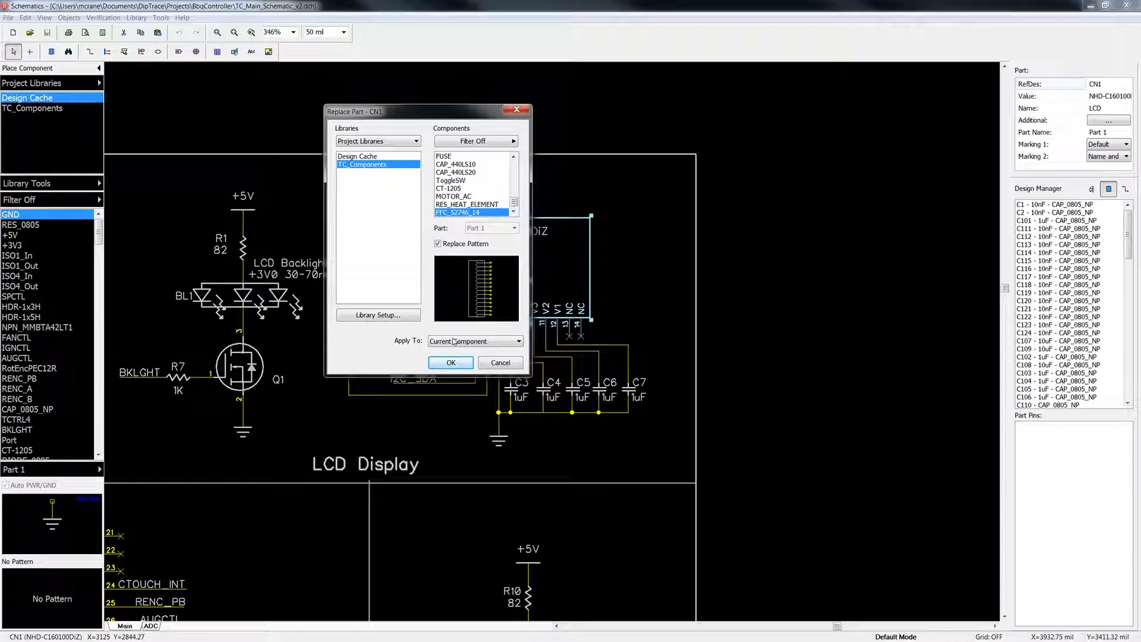
{"action": "left_click", "coordinate": [452, 362]}
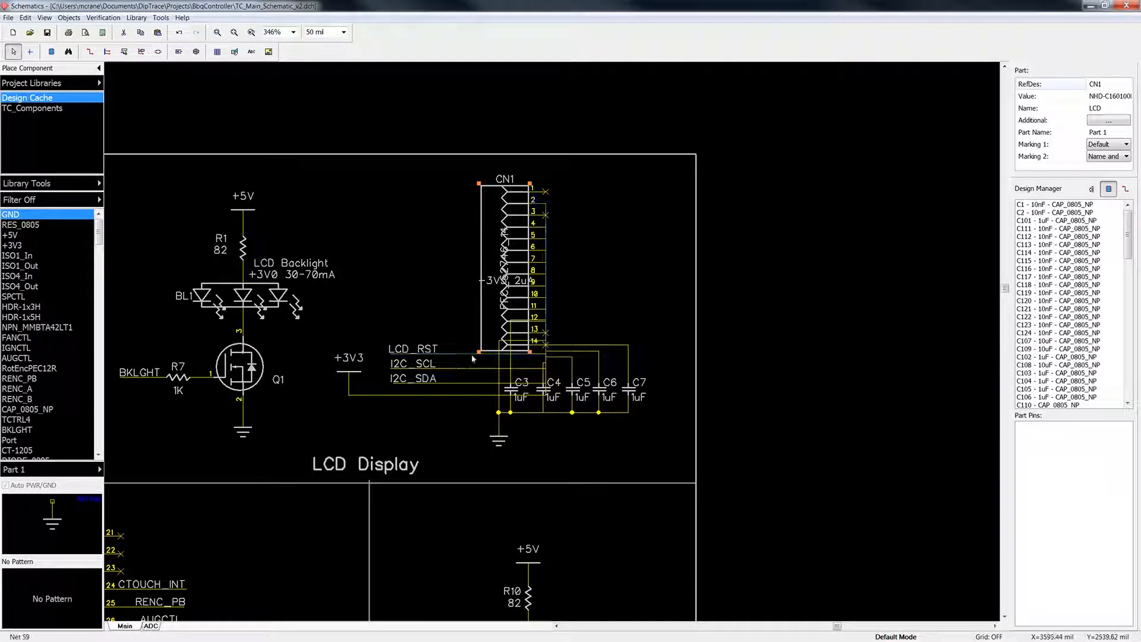
Move connector CN1 up within the LCD Display block and rotate it until its pins face down toward the wires.
{"action": "left_click_drag", "start_coordinate": [496, 269], "coordinate": [492, 236]}
{"action": "key", "text": "r"}
{"action": "key", "text": "r"}
{"action": "key", "text": "r"}
{"action": "key", "text": "r"}
{"action": "key", "text": "r"}
{"action": "key", "text": "r"}
{"action": "key", "text": "r"}
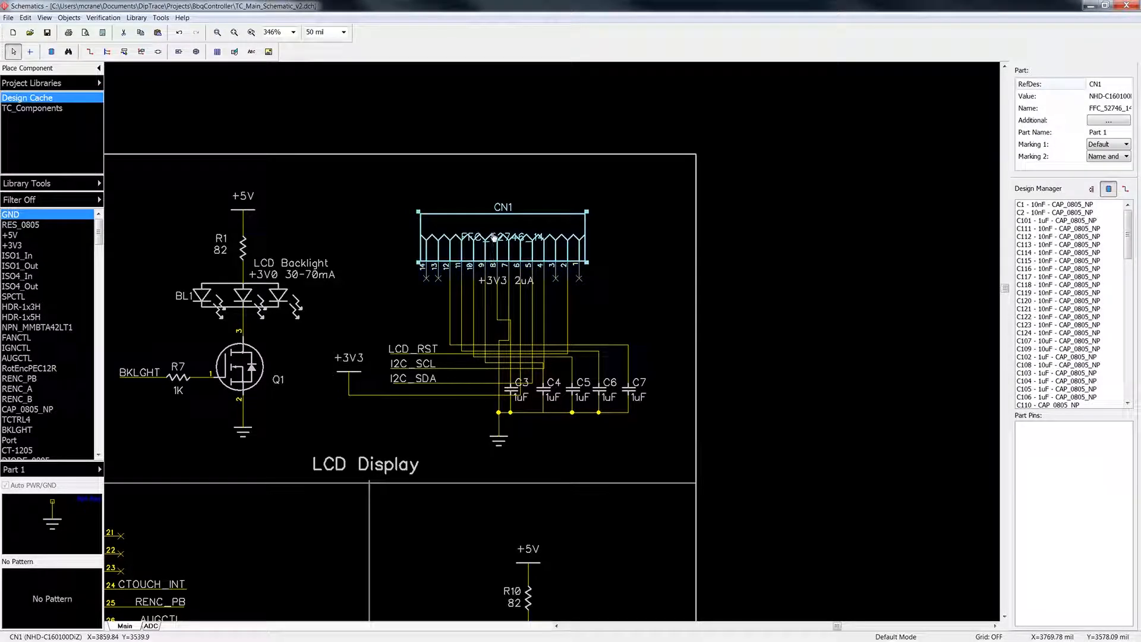
Flip the CN1 connector symbol horizontally so pins 1 to 14 run from left to right.
{"action": "right_click", "coordinate": [493, 236]}
{"action": "mouse_move", "coordinate": [538, 422]}
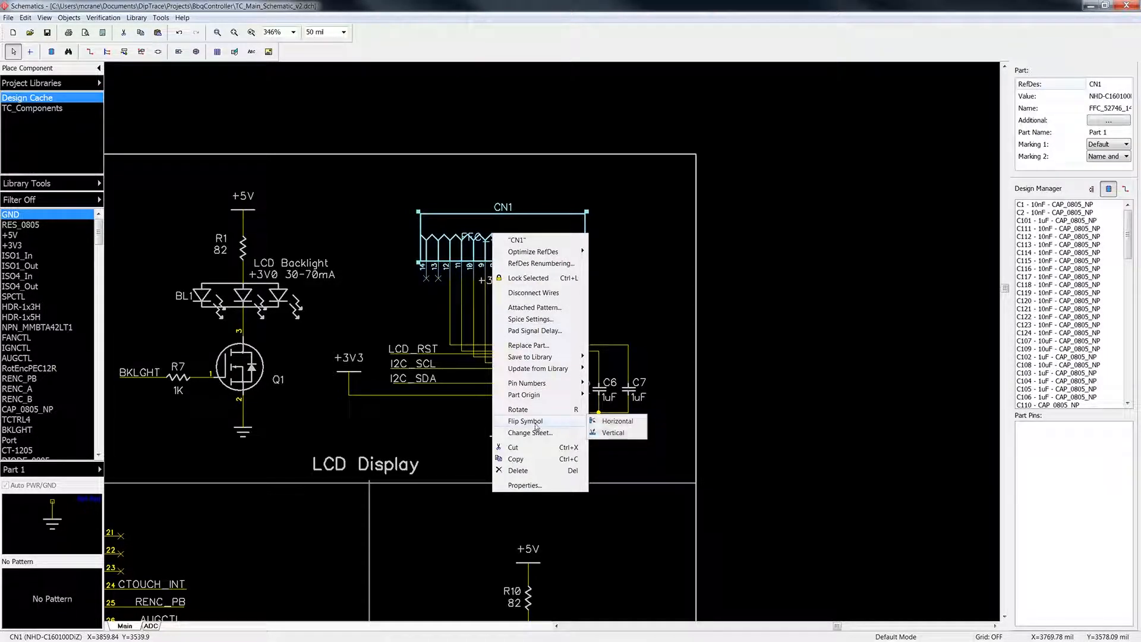
{"action": "left_click", "coordinate": [616, 421]}
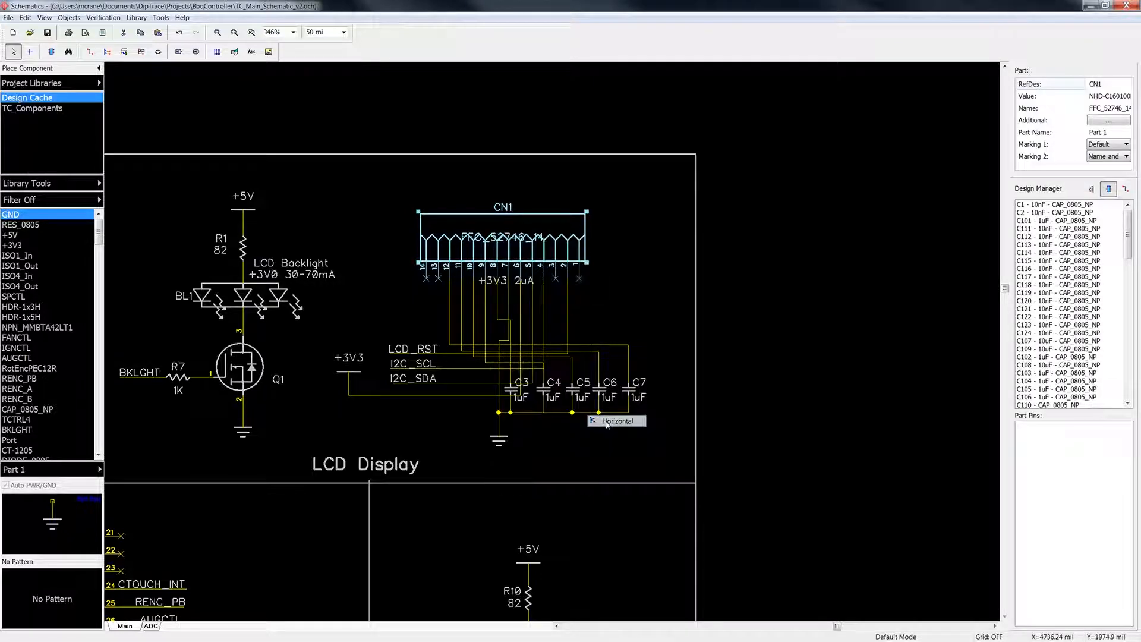
{"action": "left_click_drag", "start_coordinate": [511, 229], "coordinate": [512, 229]}
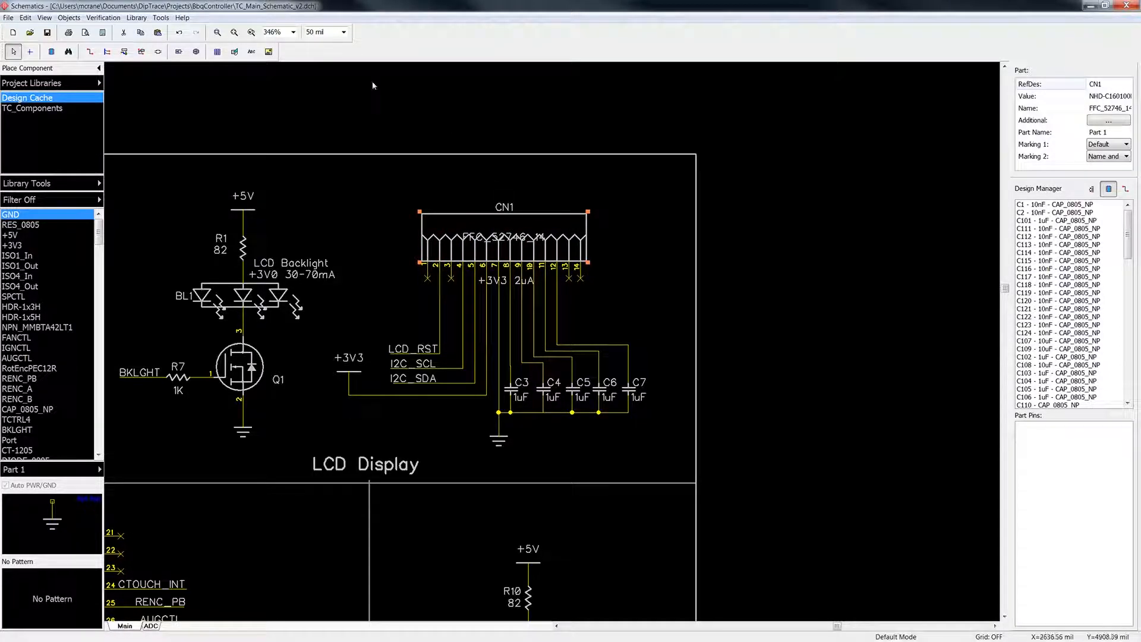
{"action": "left_click", "coordinate": [26, 18]}
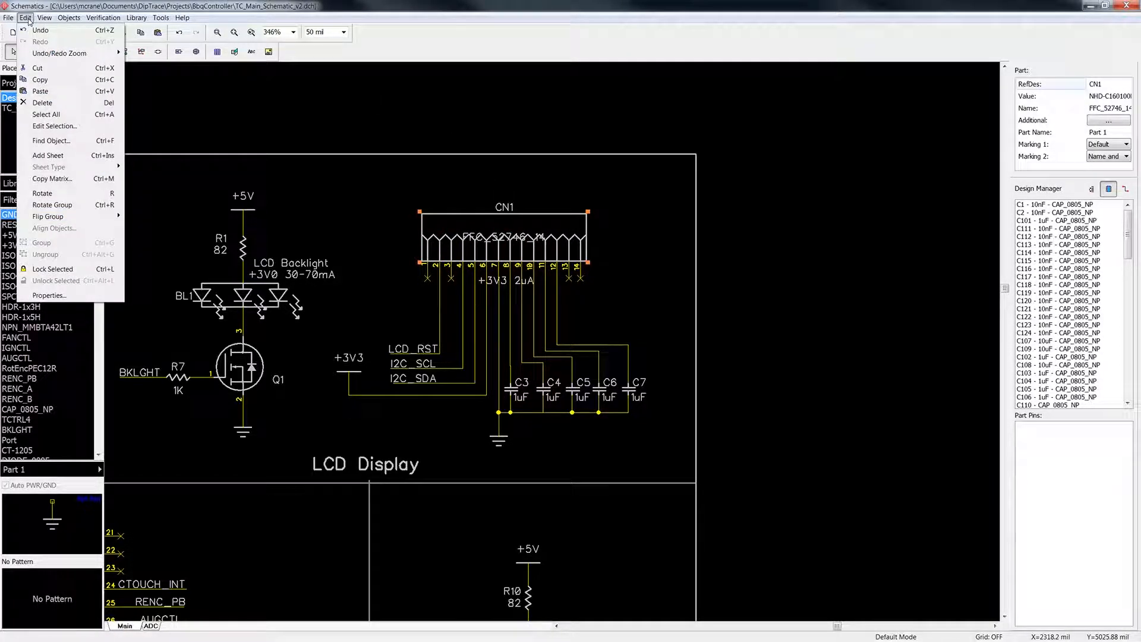
{"action": "mouse_move", "coordinate": [44, 18]}
{"action": "mouse_move", "coordinate": [68, 272]}
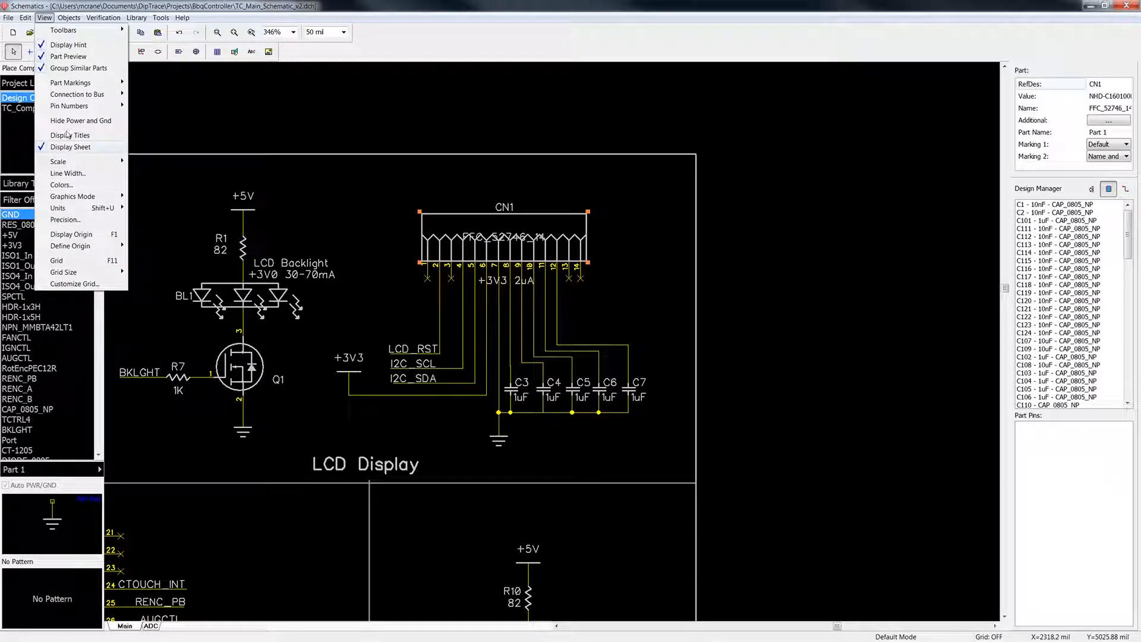
{"action": "left_click", "coordinate": [343, 32]}
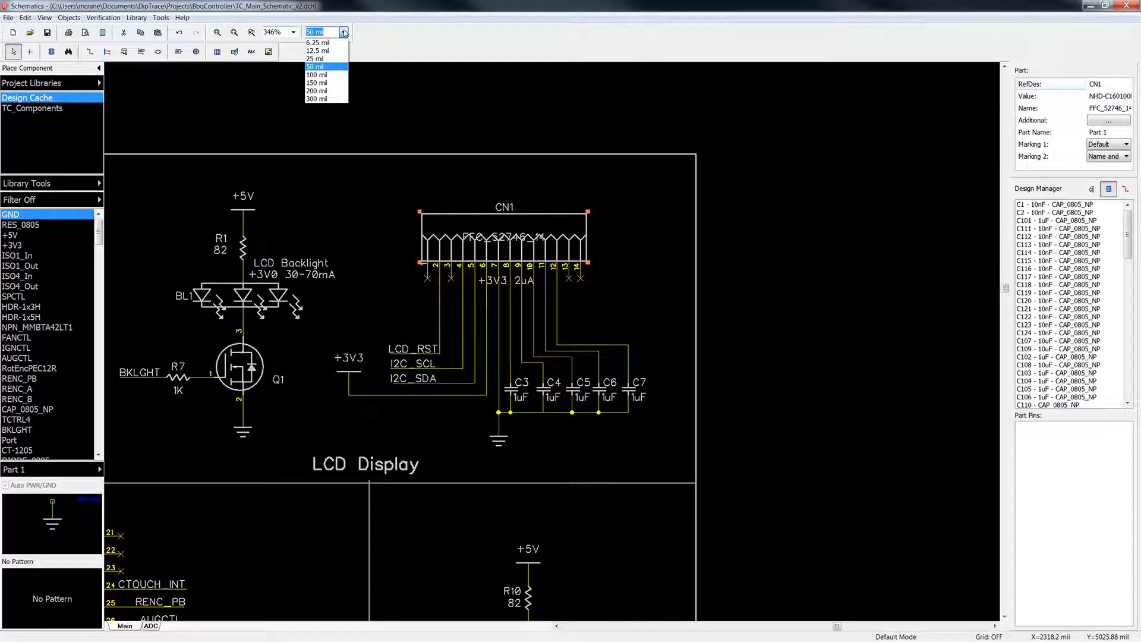
{"action": "left_click", "coordinate": [360, 30]}
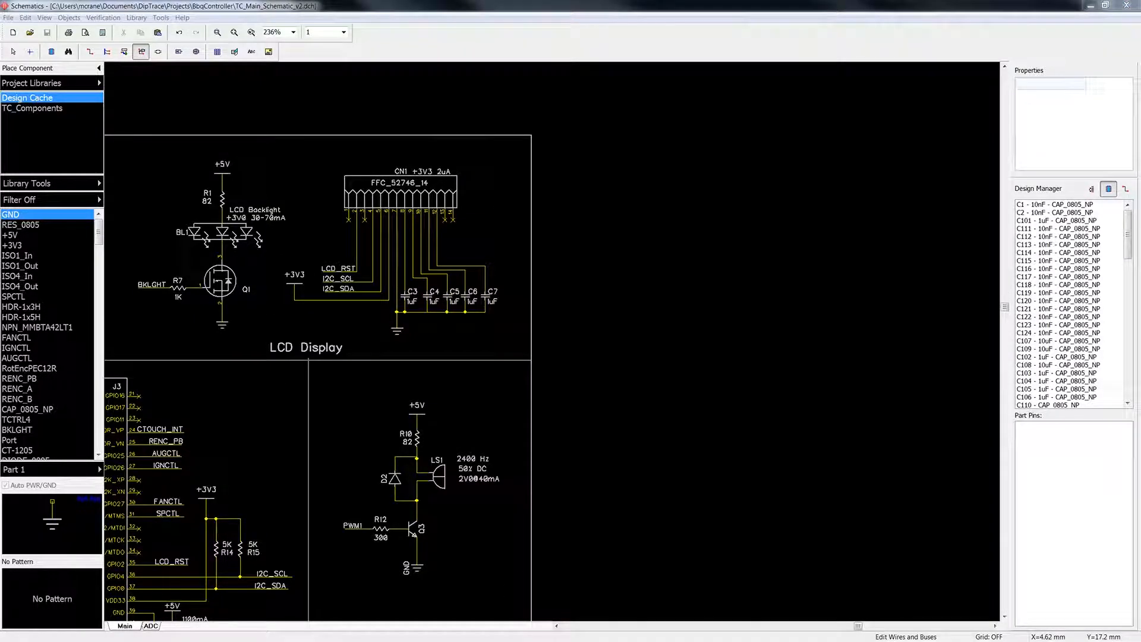
Leave wire editing and shift the +3V3 2uA label slightly away from the CN1 designator.
{"action": "key", "text": "Escape"}
{"action": "left_click", "coordinate": [419, 174]}
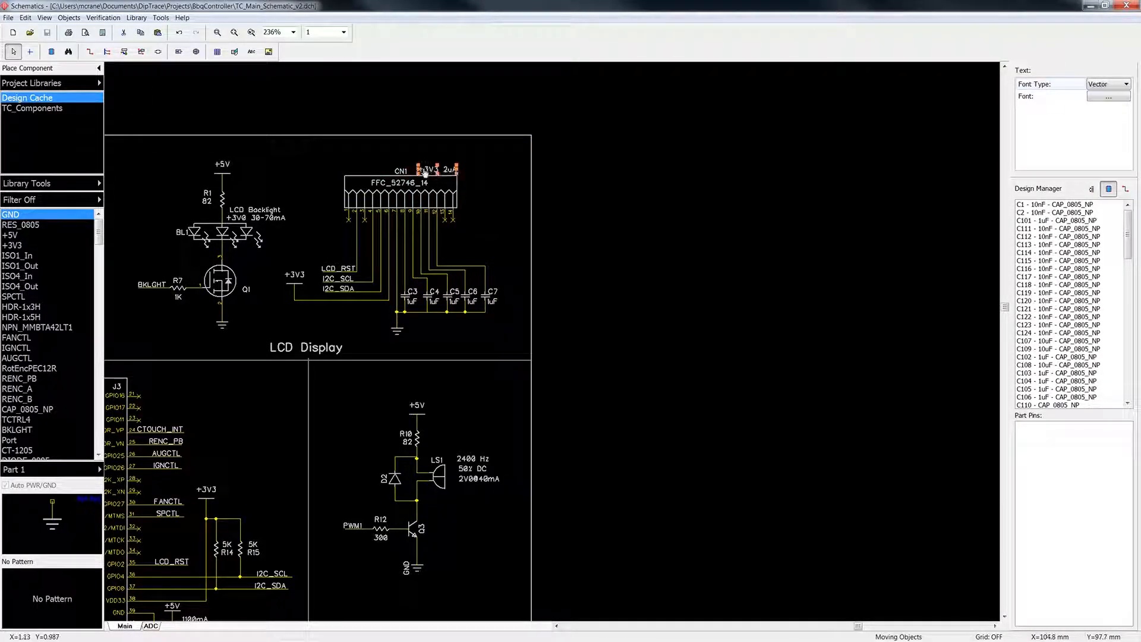
{"action": "key", "text": "Escape"}
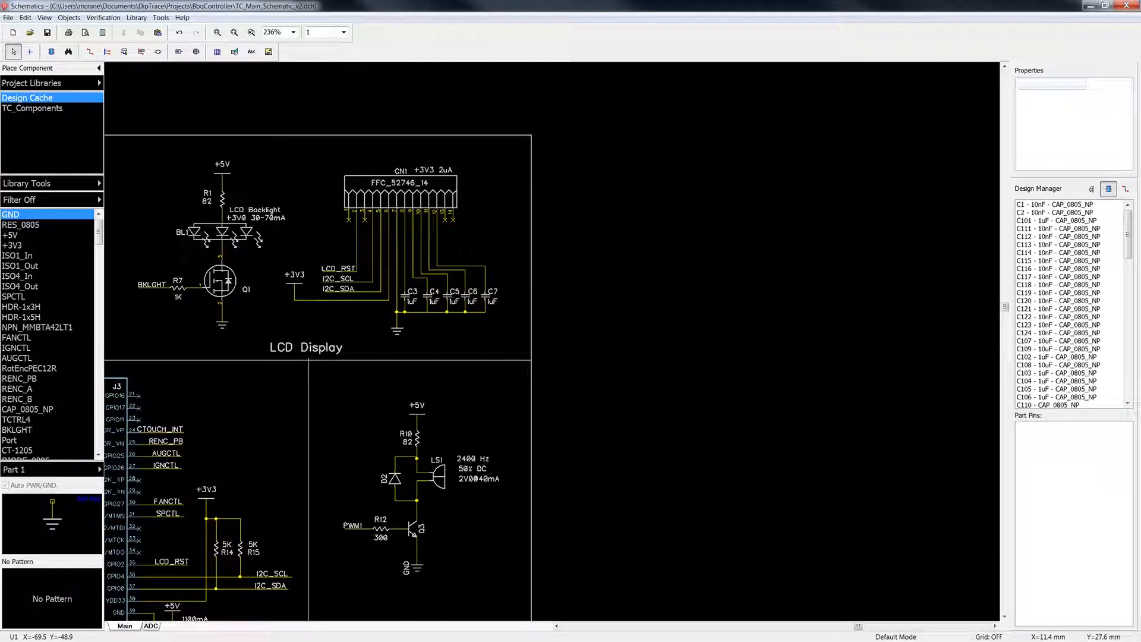
Switch to the LCD datasheet in Adobe Reader and check the maximum supply current and backlight current, repositioning the window.
{"action": "key", "text": "alt+Tab"}
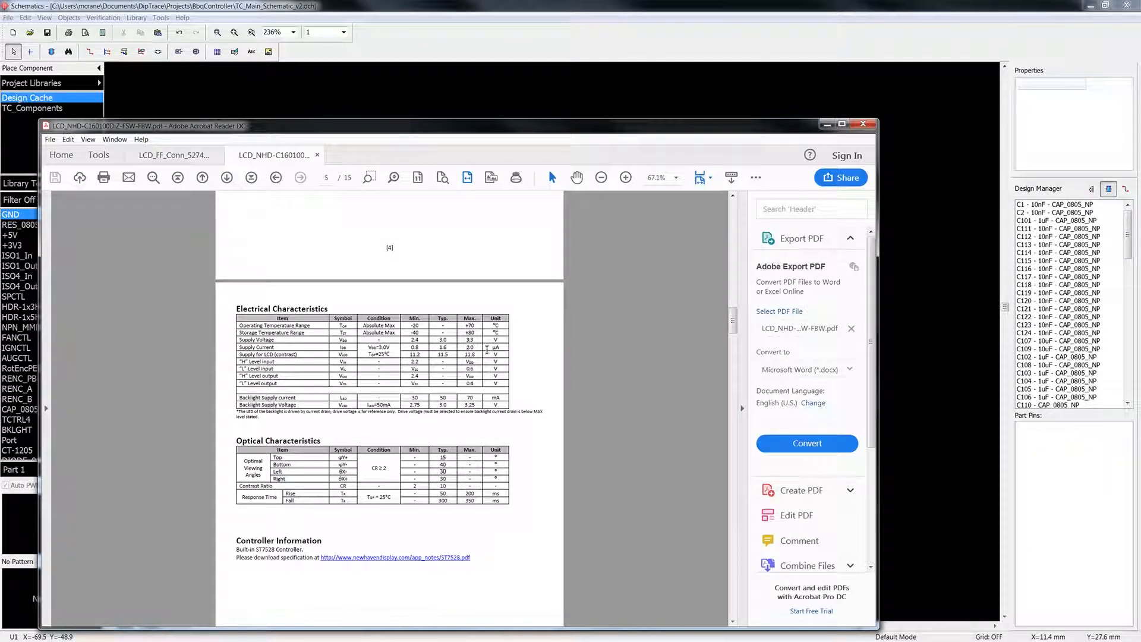
{"action": "left_click_drag", "start_coordinate": [465, 347], "coordinate": [474, 348]}
{"action": "left_click", "coordinate": [474, 348]}
{"action": "left_click_drag", "start_coordinate": [466, 397], "coordinate": [500, 399]}
{"action": "left_click_drag", "start_coordinate": [663, 339], "coordinate": [652, 419]}
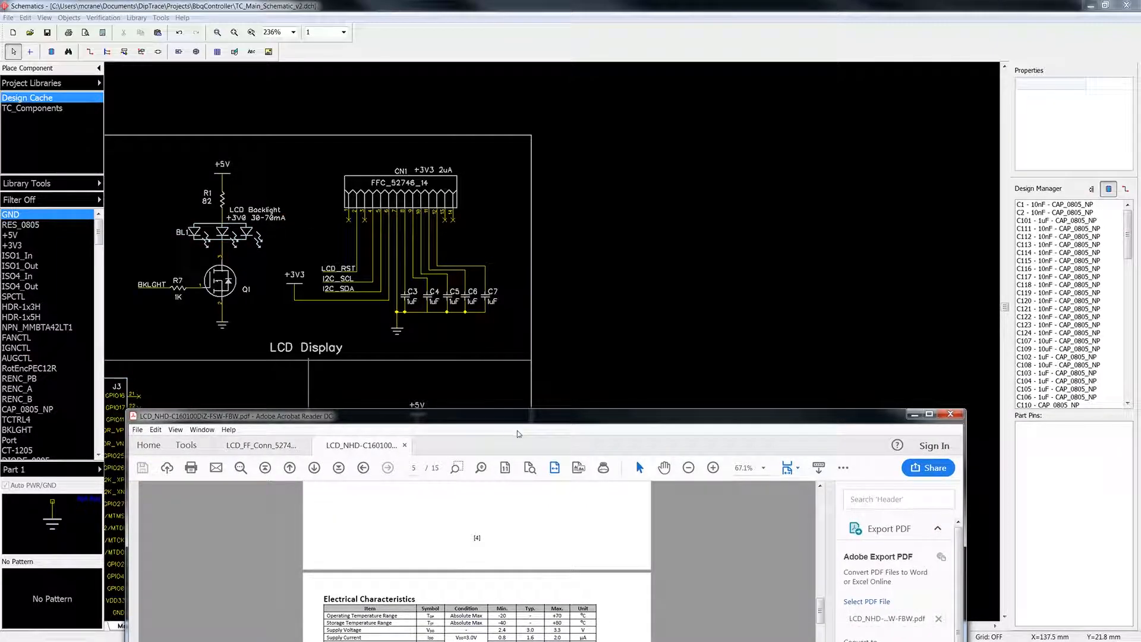
{"action": "left_click_drag", "start_coordinate": [537, 422], "coordinate": [471, 107]}
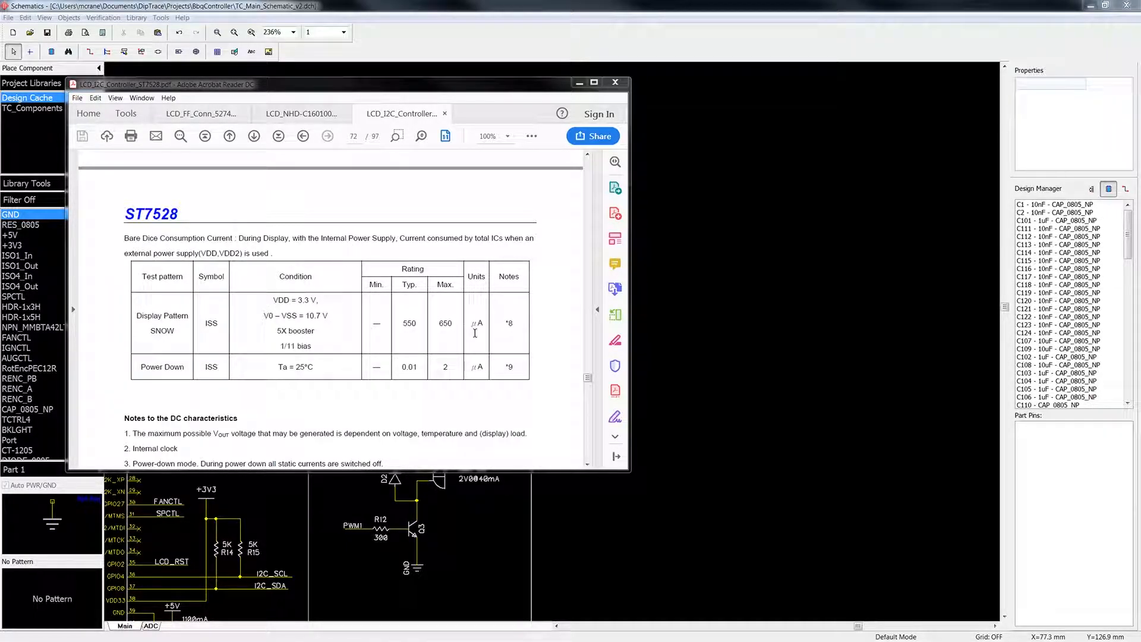
Examine the maximum display-pattern current consumption in the ST7528 controller datasheet.
{"action": "double_click", "coordinate": [443, 323]}
{"action": "left_click", "coordinate": [440, 328]}
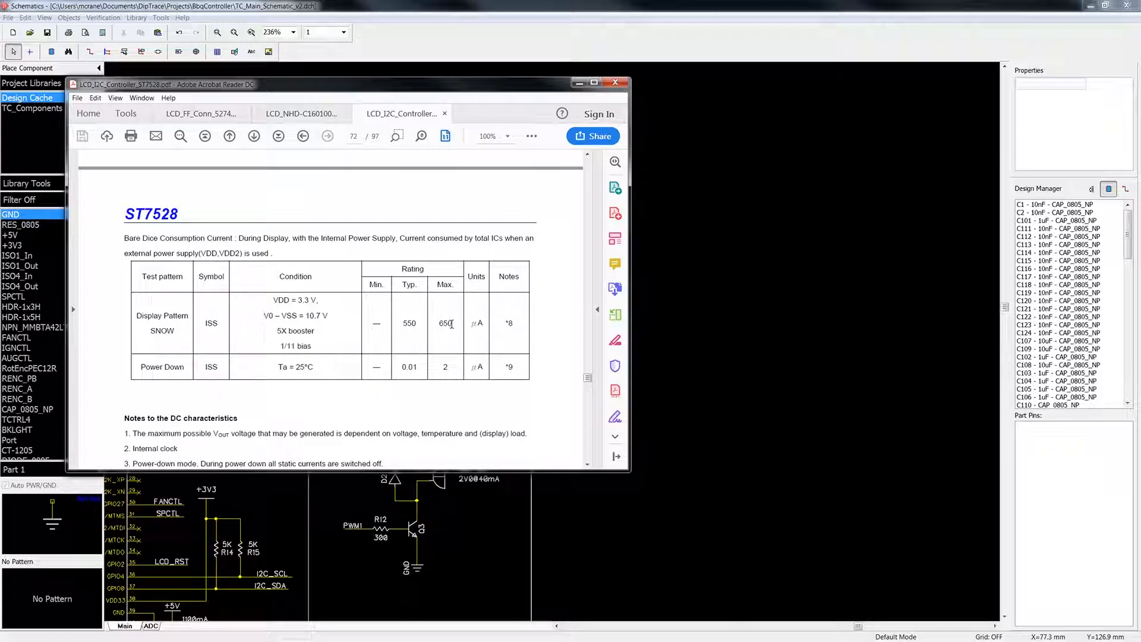
{"action": "double_click", "coordinate": [450, 324]}
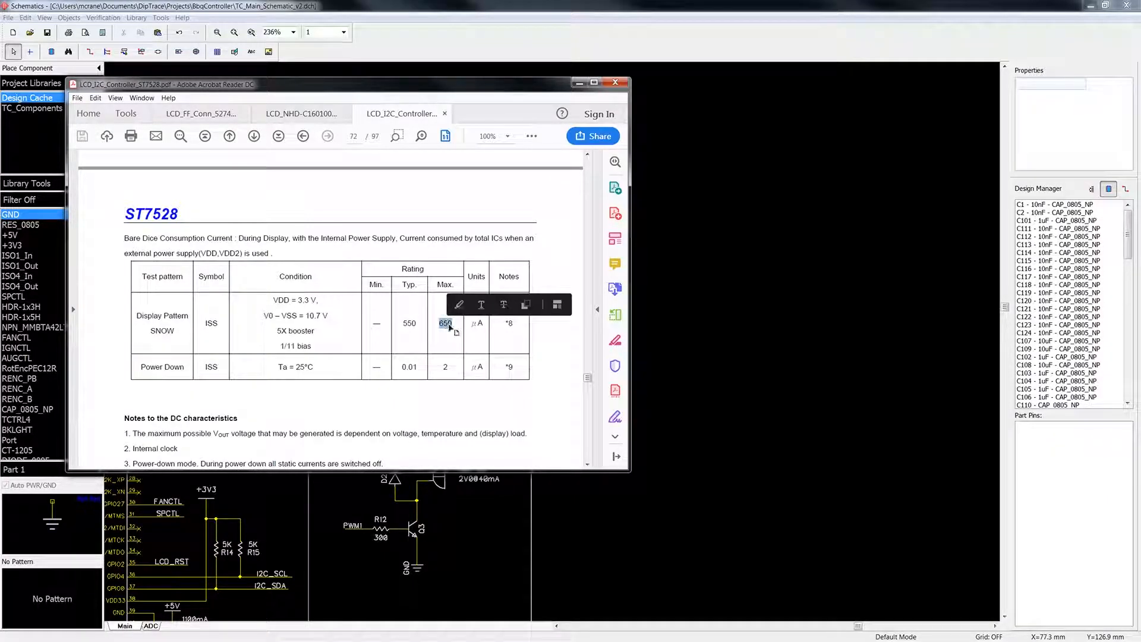
{"action": "left_click", "coordinate": [545, 341]}
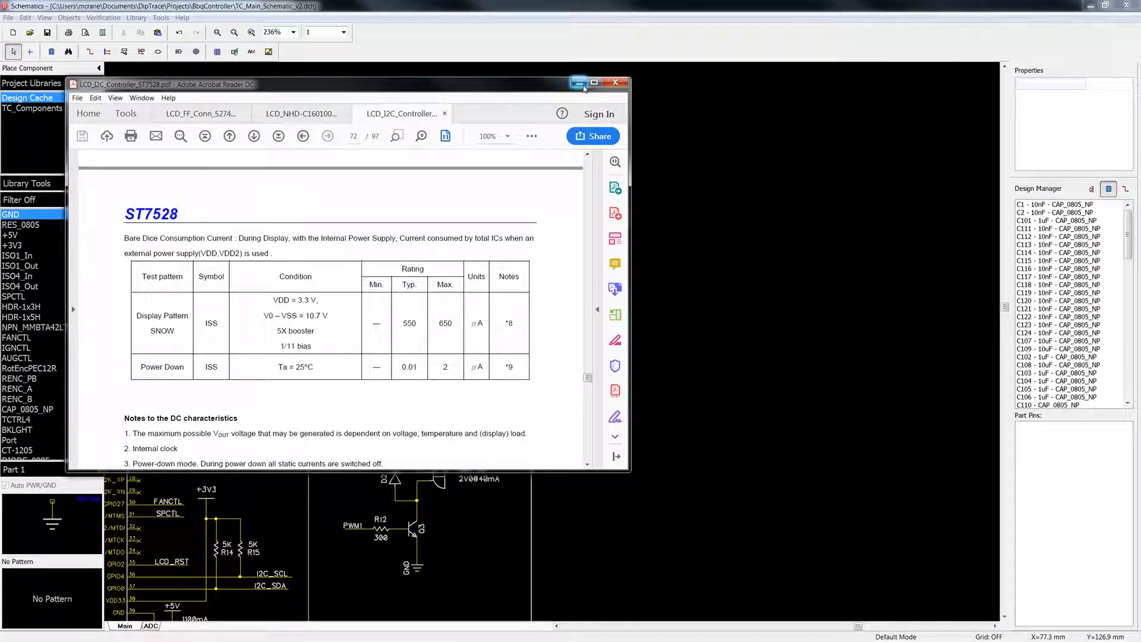
Review the NHD-C160100DiZ datasheet's pin descriptions and maximum supply current, and minimize the reader to return to the schematic.
{"action": "left_click", "coordinate": [319, 116]}
{"action": "scroll", "coordinate": [359, 292], "scroll_direction": "up", "scroll_amount": 1}
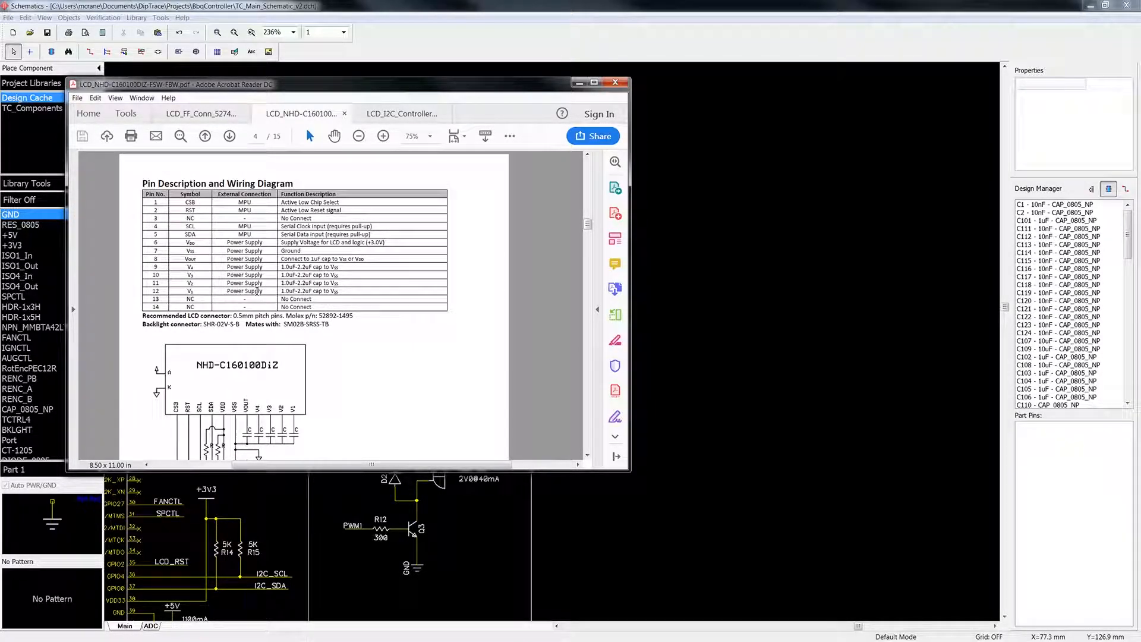
{"action": "scroll", "coordinate": [260, 291], "scroll_direction": "up", "scroll_amount": 5}
{"action": "scroll", "coordinate": [306, 289], "scroll_direction": "down", "scroll_amount": 4}
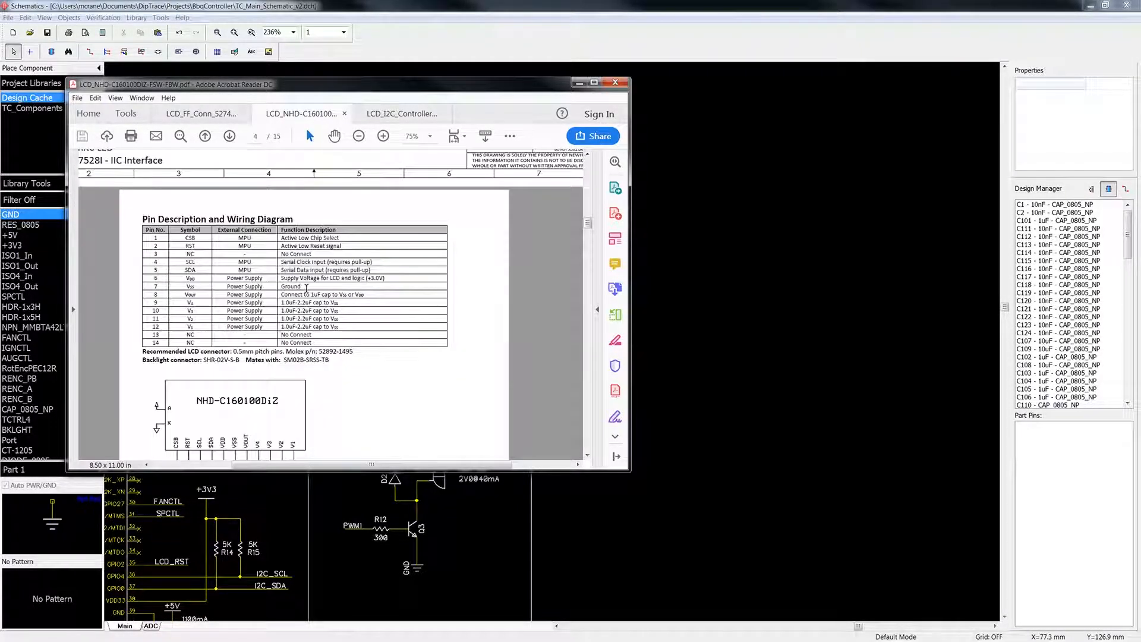
{"action": "scroll", "coordinate": [307, 290], "scroll_direction": "down", "scroll_amount": 10}
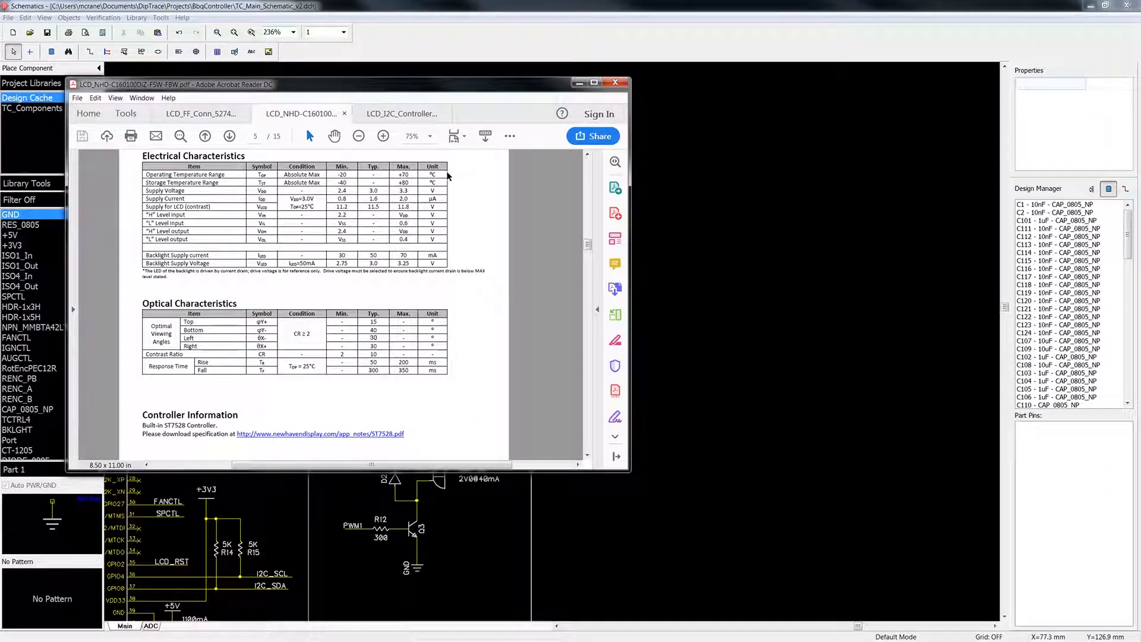
{"action": "double_click", "coordinate": [401, 198]}
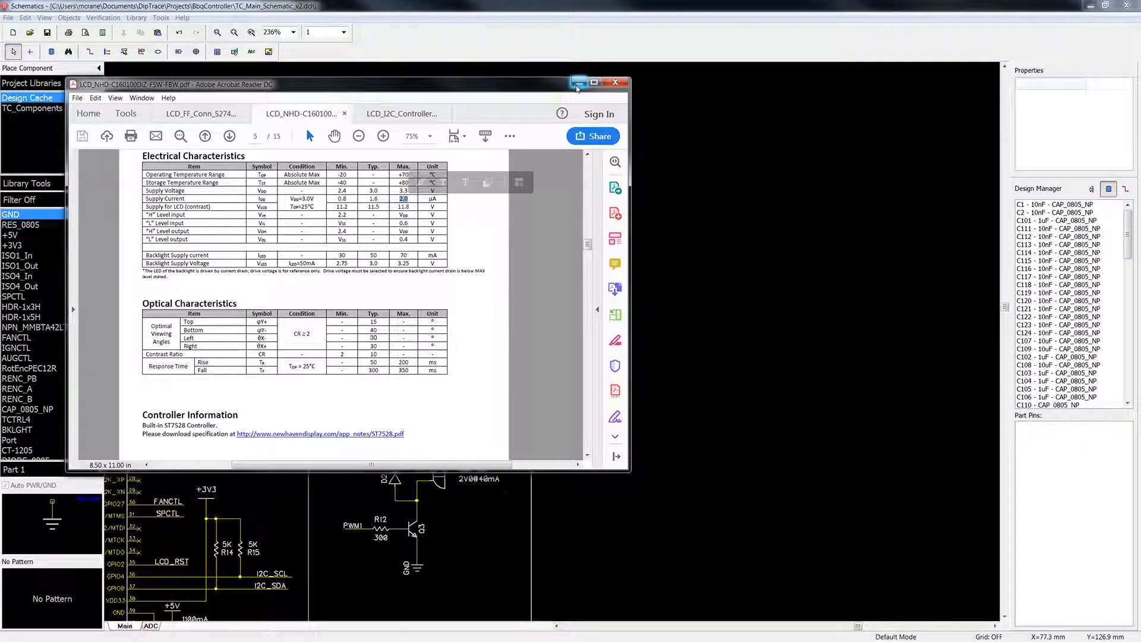
{"action": "left_click", "coordinate": [473, 216]}
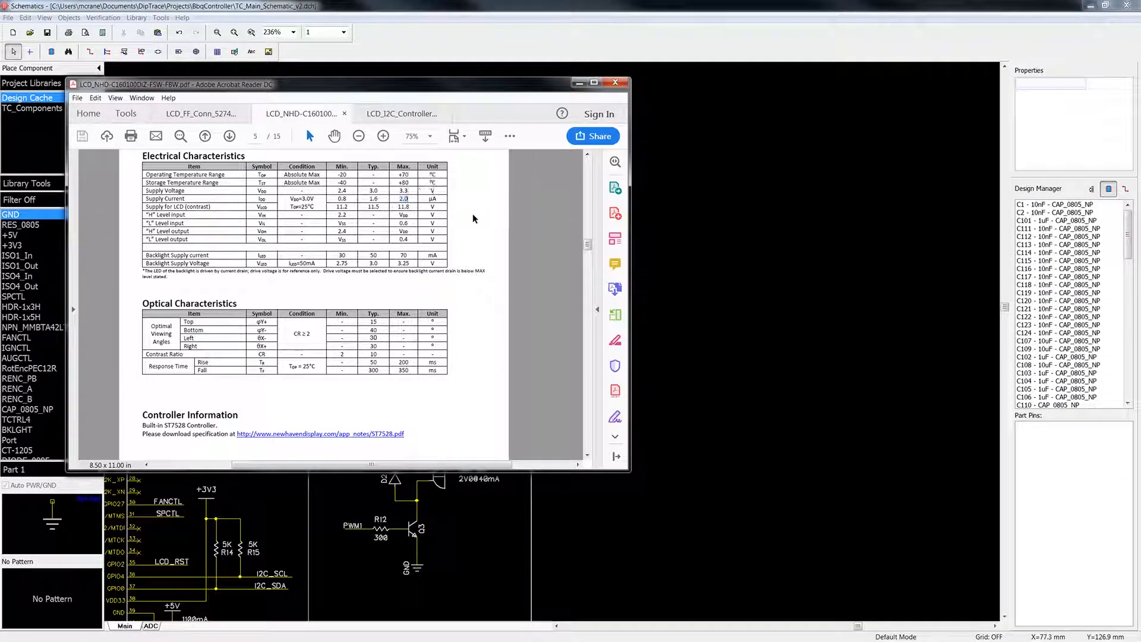
{"action": "left_click", "coordinate": [576, 84]}
Change the supply label above connector CN1 to "+3V3 2mA".
{"action": "left_click", "coordinate": [443, 172]}
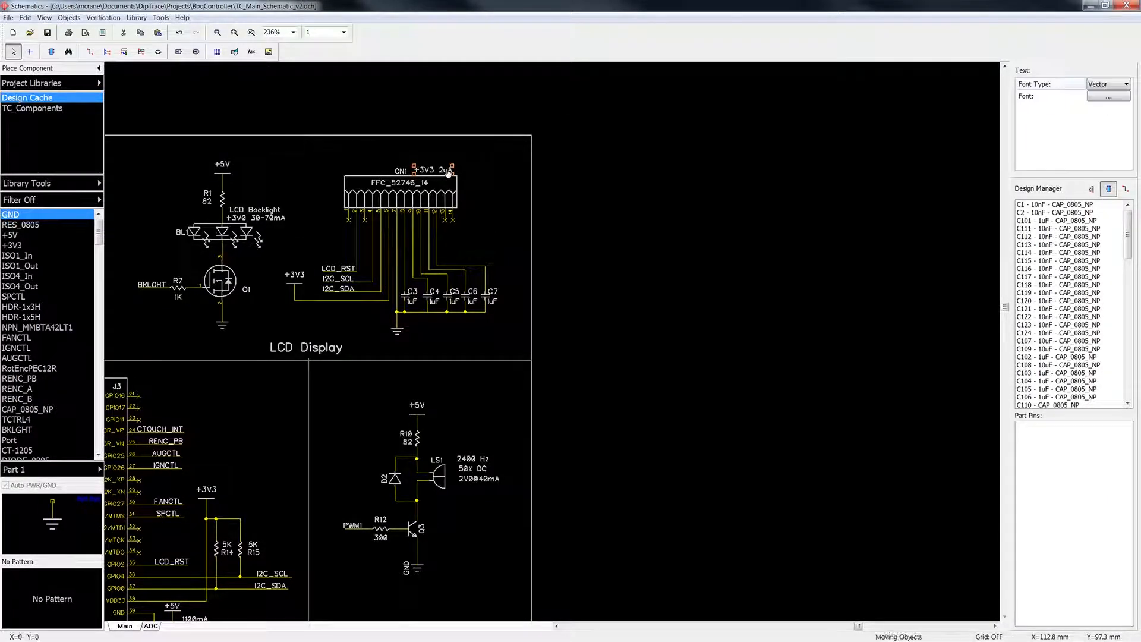
{"action": "right_click", "coordinate": [442, 171]}
{"action": "left_click", "coordinate": [461, 179]}
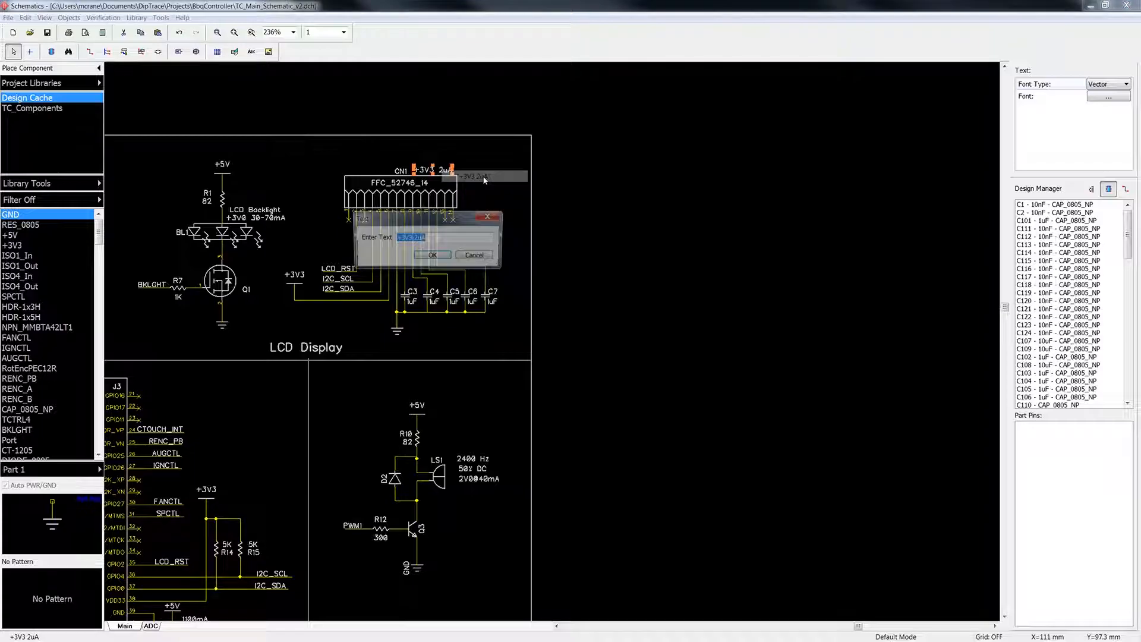
{"action": "left_click", "coordinate": [445, 237]}
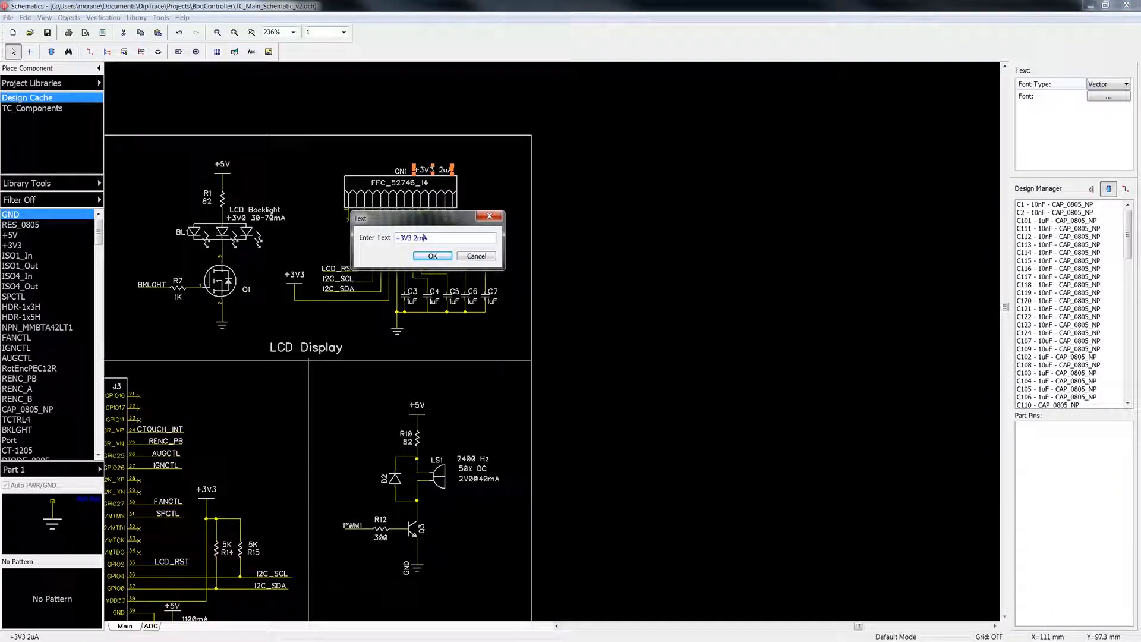
{"action": "left_click", "coordinate": [437, 257]}
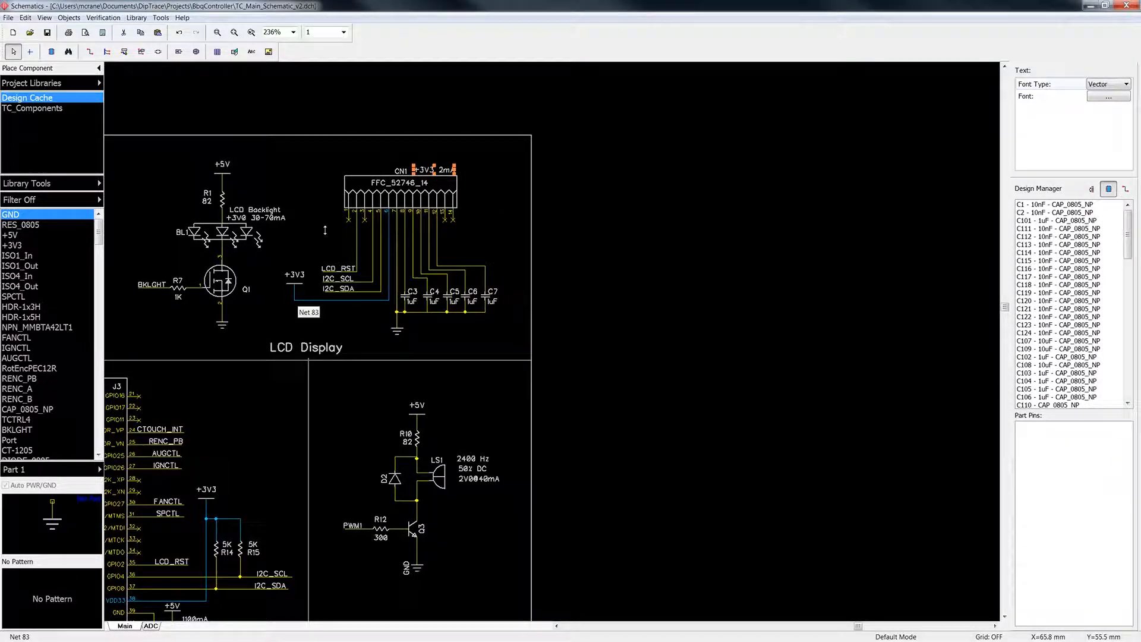
Switch to the Excel task list, check the task about adding a capacitor to LCD power, and return to the schematic.
{"action": "key", "text": "alt+Tab"}
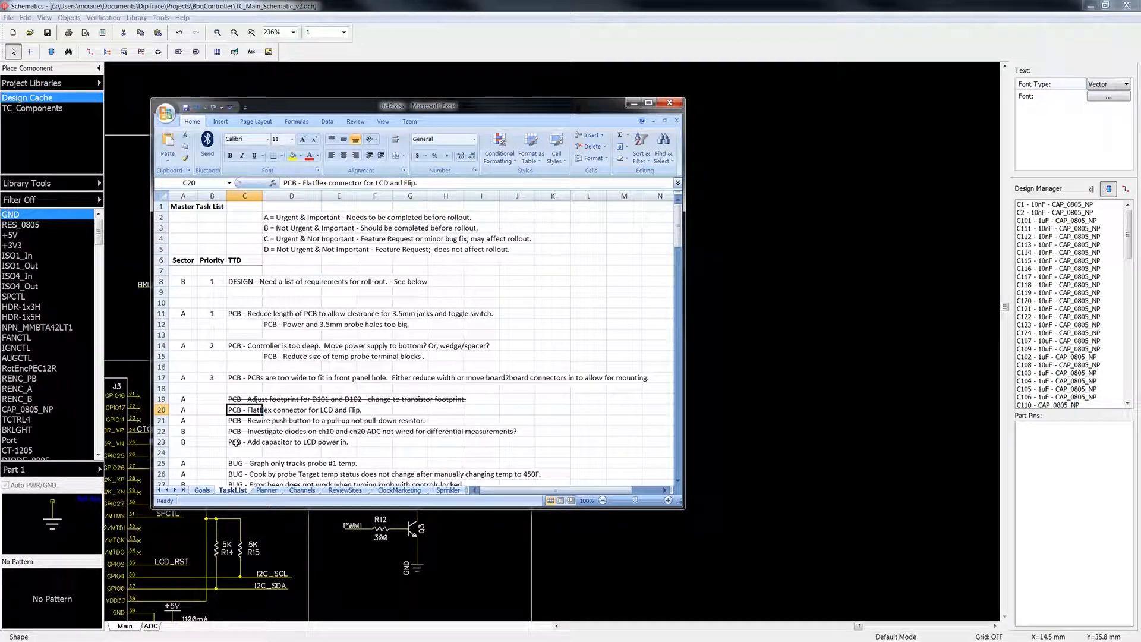
{"action": "left_click", "coordinate": [236, 442]}
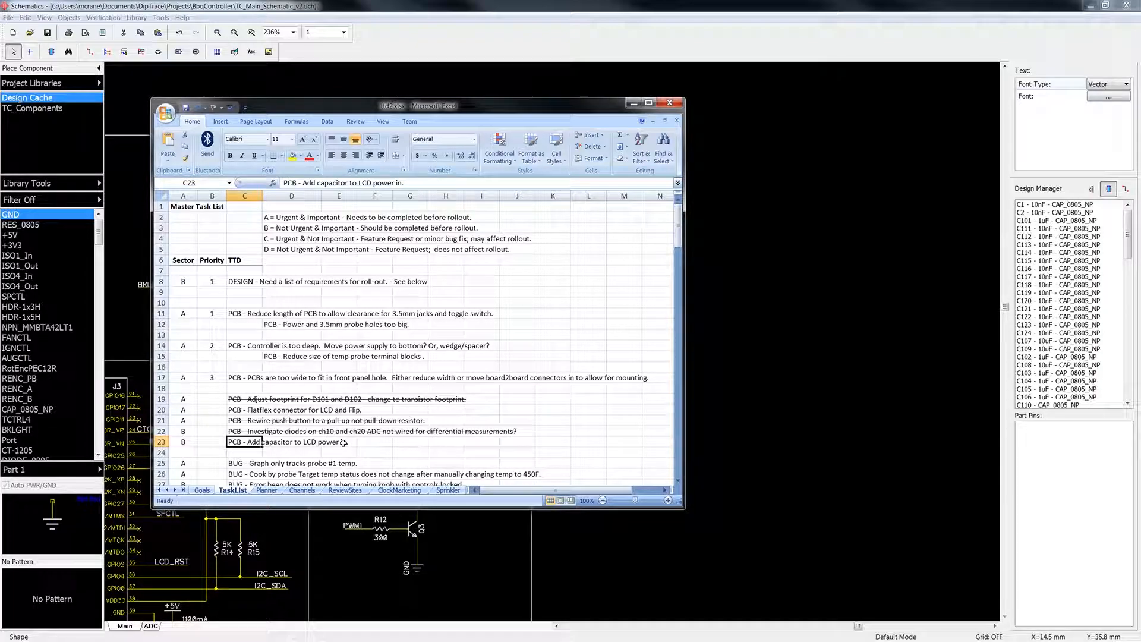
{"action": "key", "text": "alt+Tab"}
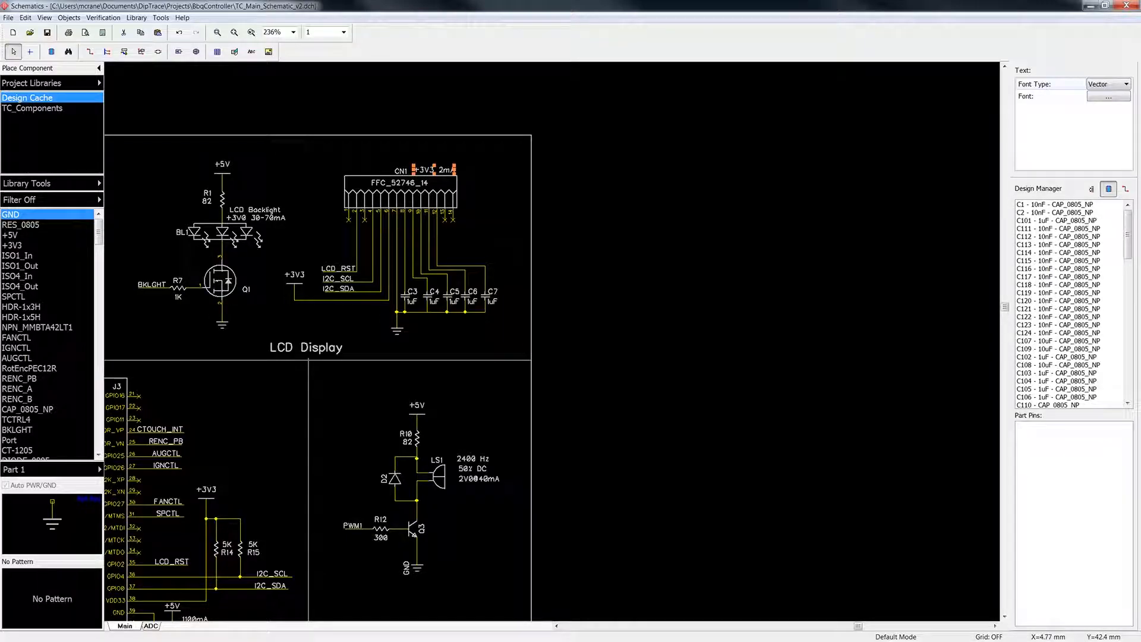
Switch to the NHD-C160100DiZ datasheet and examine the power and capacitor connections in its wiring diagram.
{"action": "key", "text": "alt+Tab"}
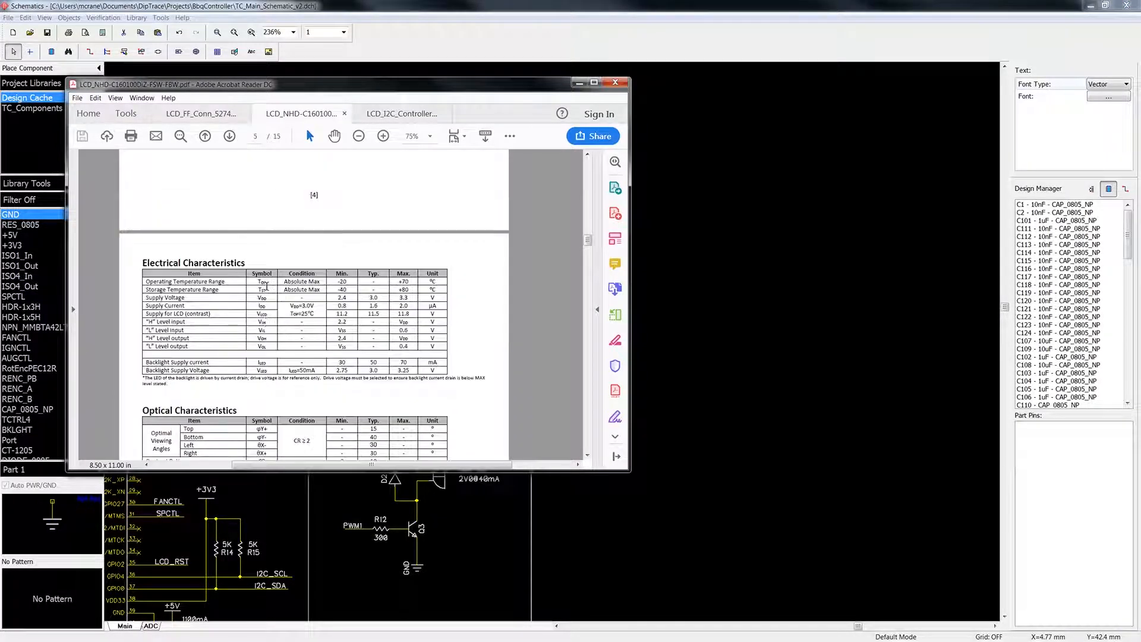
{"action": "scroll", "coordinate": [289, 227], "scroll_direction": "up", "scroll_amount": 3}
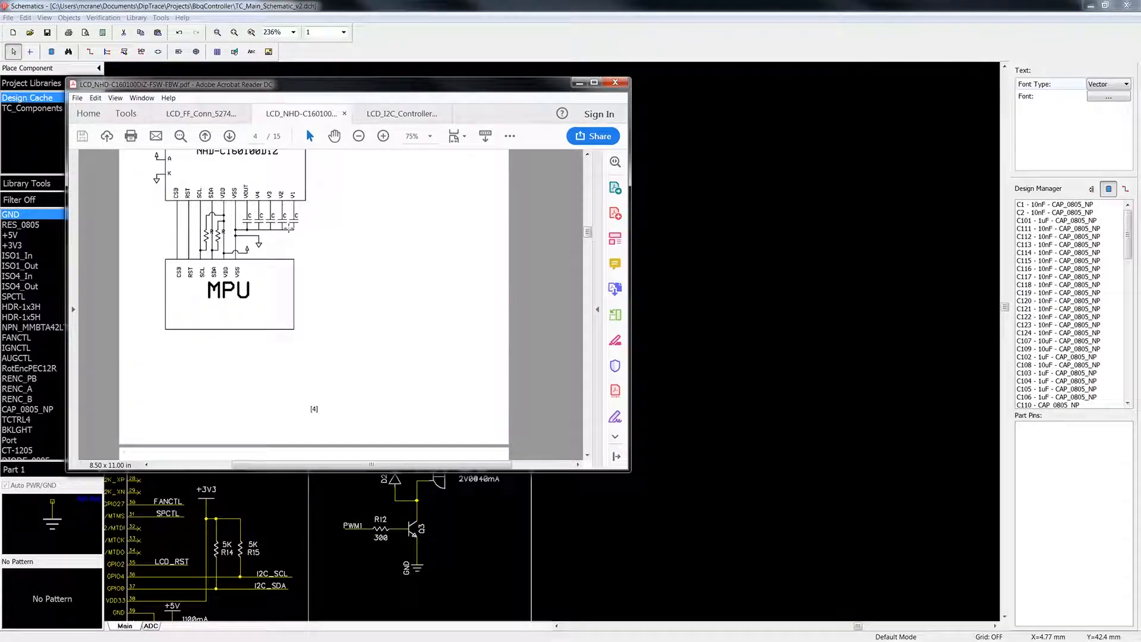
{"action": "scroll", "coordinate": [289, 285], "scroll_direction": "up", "scroll_amount": 1}
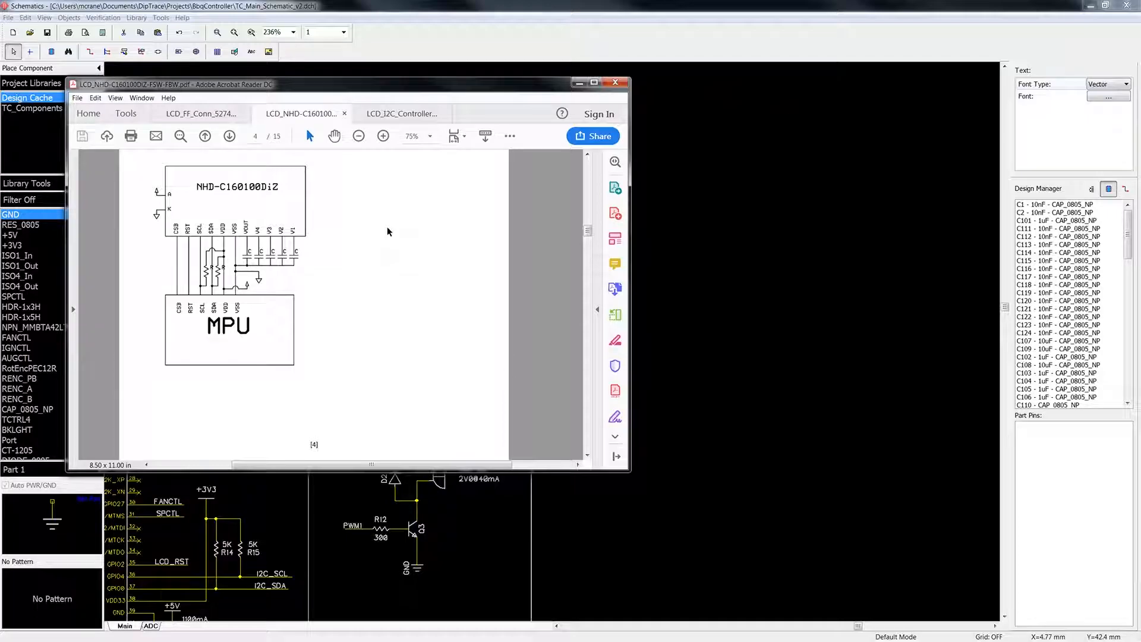
Switch to the ST7528 controller datasheet and examine the VDD capacitor in the Figure 35 single-supply application diagram.
{"action": "left_click", "coordinate": [384, 115]}
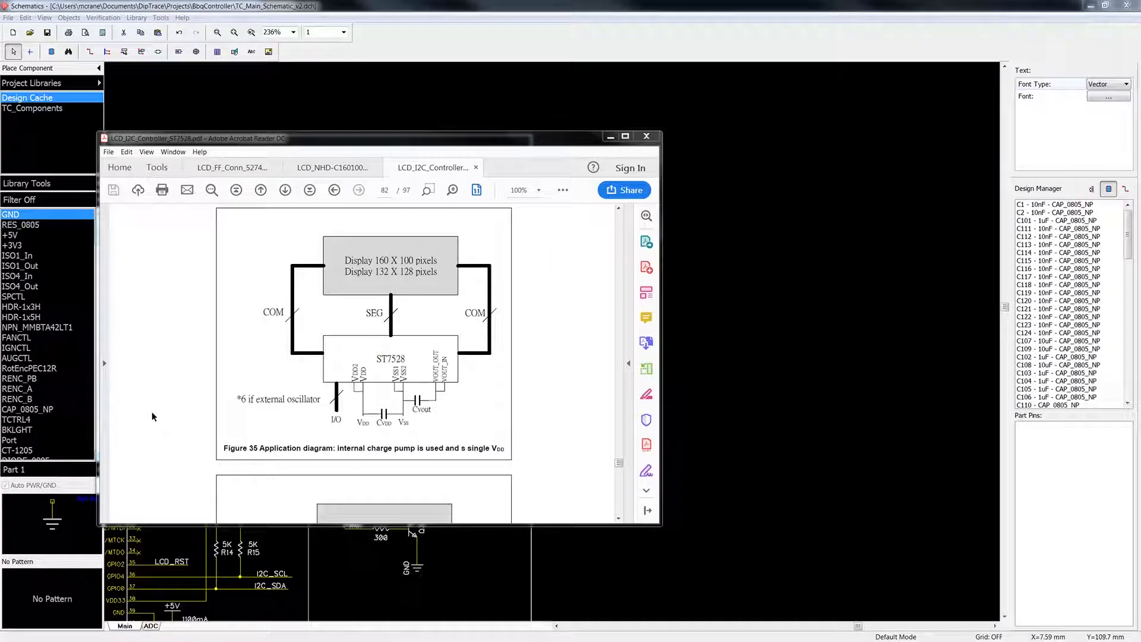
{"action": "left_click", "coordinate": [522, 352]}
{"action": "scroll", "coordinate": [521, 347], "scroll_direction": "up", "scroll_amount": 1}
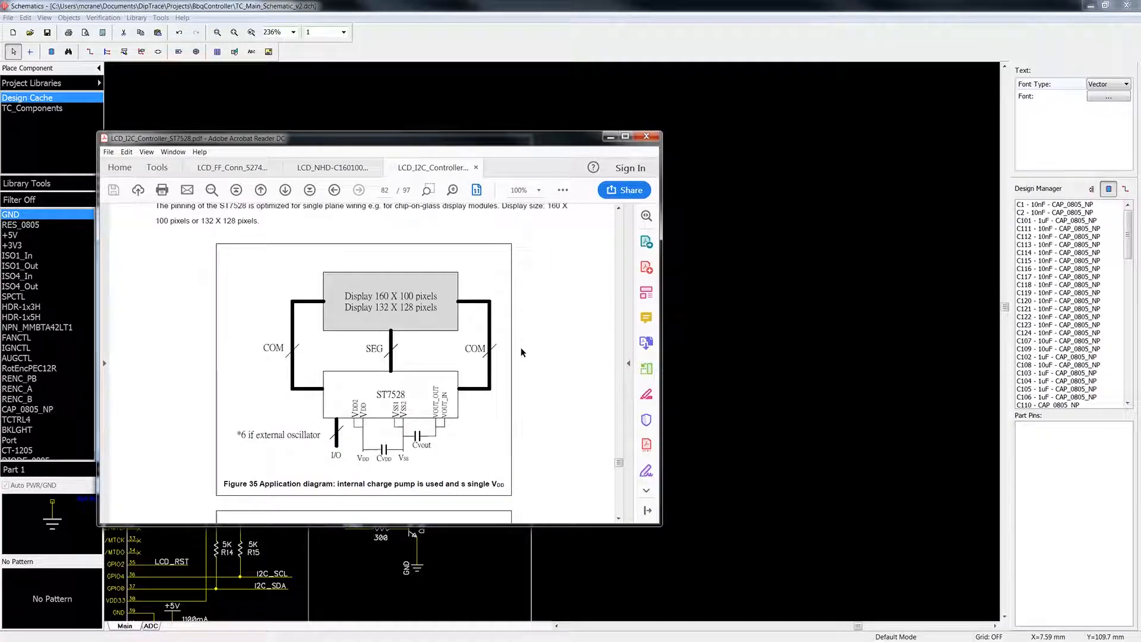
{"action": "scroll", "coordinate": [520, 347], "scroll_direction": "up", "scroll_amount": 1}
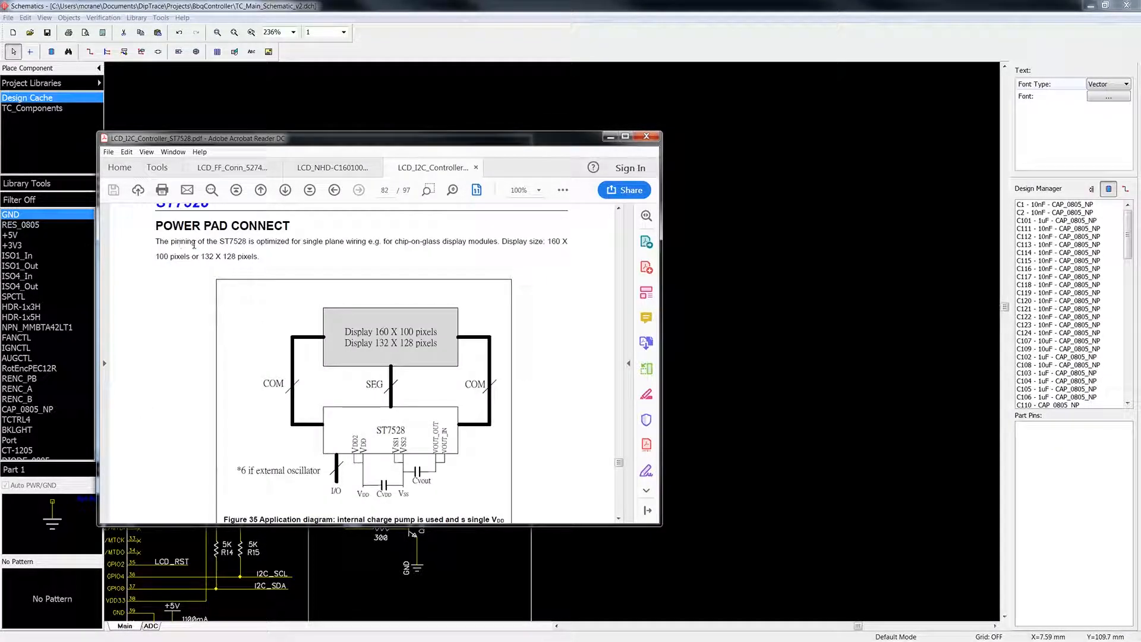
{"action": "scroll", "coordinate": [378, 503], "scroll_direction": "down", "scroll_amount": 1}
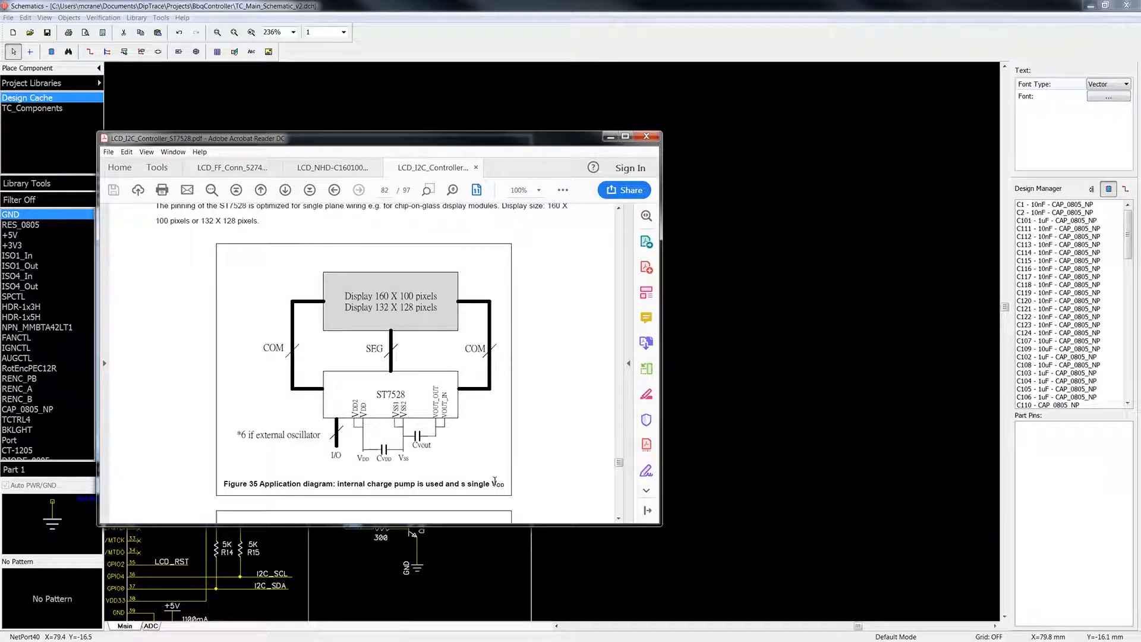
{"action": "left_click_drag", "start_coordinate": [490, 483], "coordinate": [508, 486]}
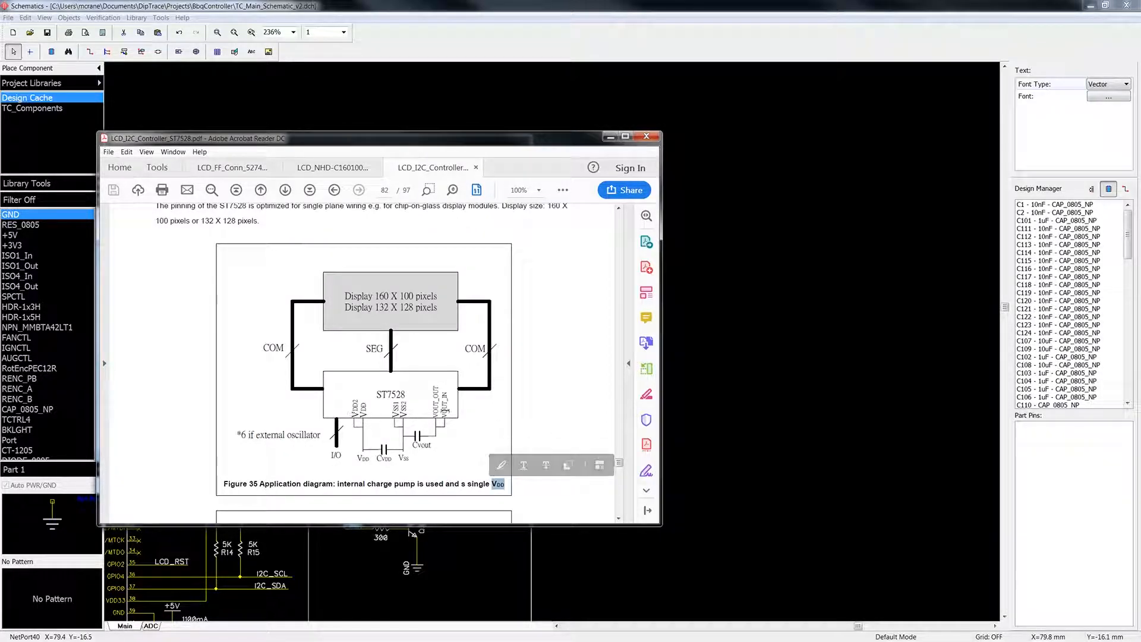
{"action": "left_click_drag", "start_coordinate": [392, 458], "coordinate": [378, 458]}
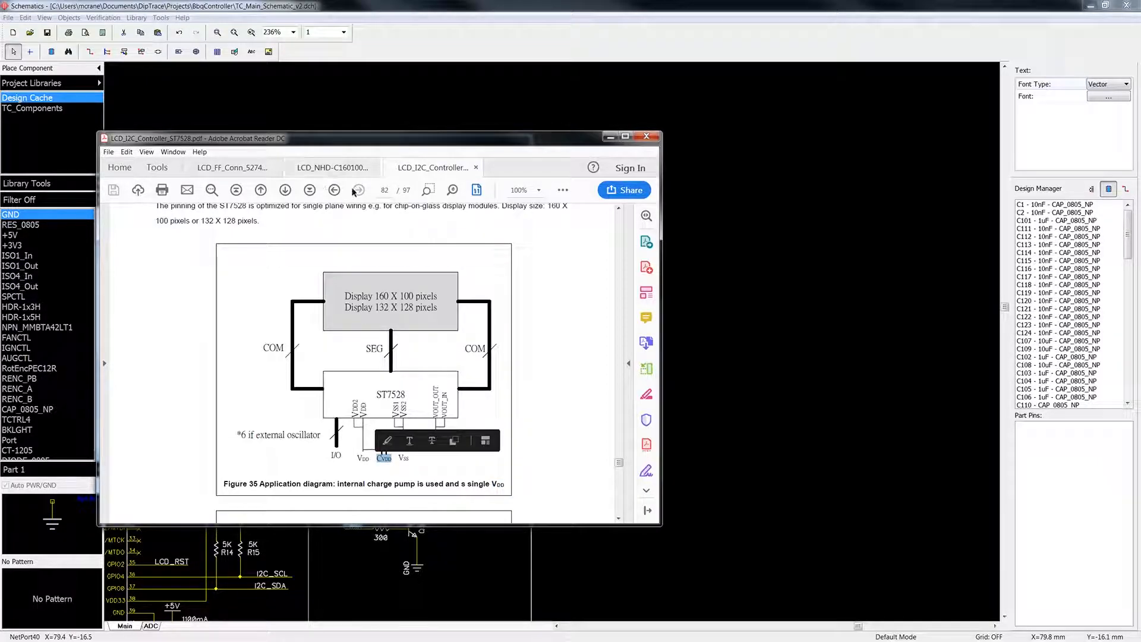
Compare the NHD-C160100DiZ wiring diagram with the CVDD capacitor shown in the ST7528 datasheet's Figure 35.
{"action": "left_click", "coordinate": [333, 169]}
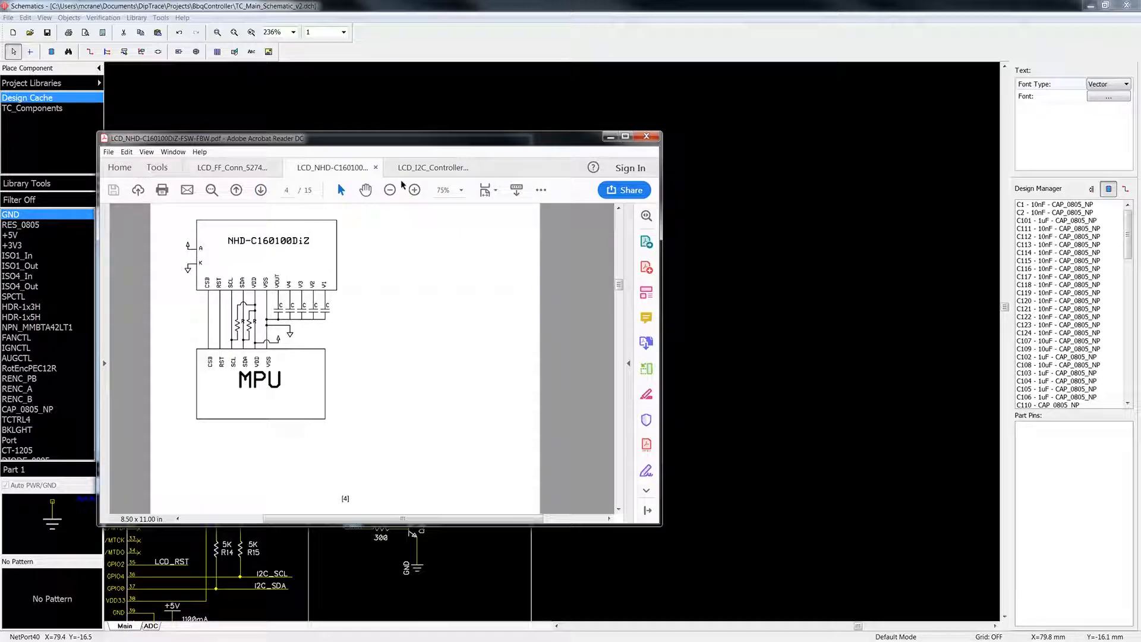
{"action": "left_click", "coordinate": [423, 170]}
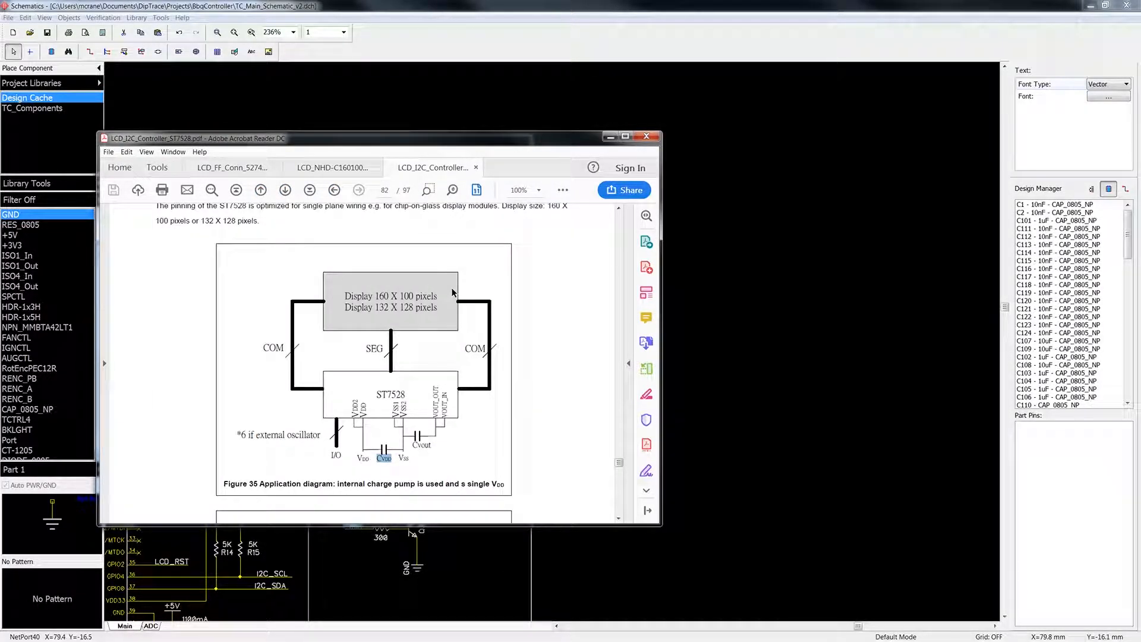
{"action": "left_click", "coordinate": [472, 268]}
{"action": "left_click_drag", "start_coordinate": [392, 457], "coordinate": [380, 457]}
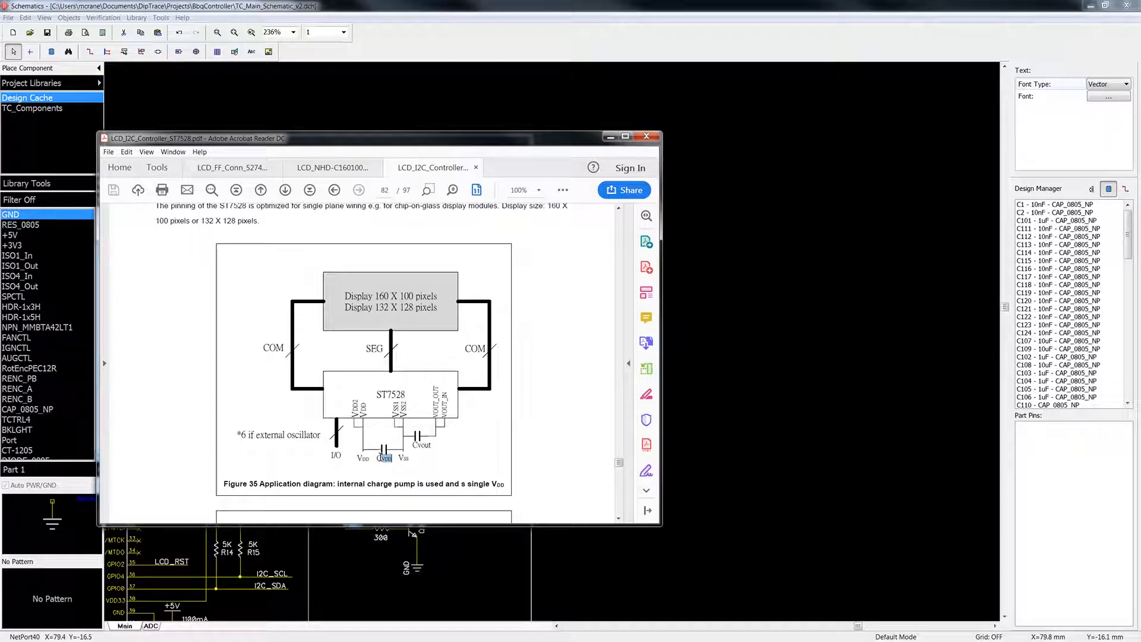
{"action": "left_click", "coordinate": [380, 462]}
Read the ST7528's required minimum external capacitor values and the ripple reduction note below Figure 37.
{"action": "scroll", "coordinate": [429, 455], "scroll_direction": "down", "scroll_amount": 10}
{"action": "scroll", "coordinate": [433, 458], "scroll_direction": "down", "scroll_amount": 3}
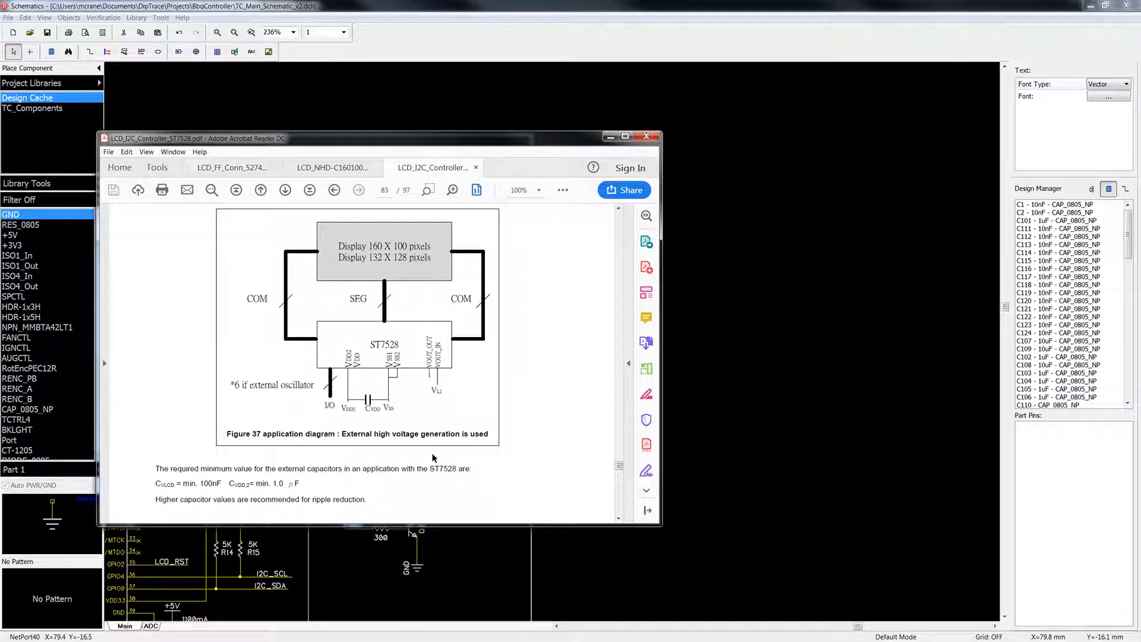
{"action": "scroll", "coordinate": [285, 419], "scroll_direction": "down", "scroll_amount": 1}
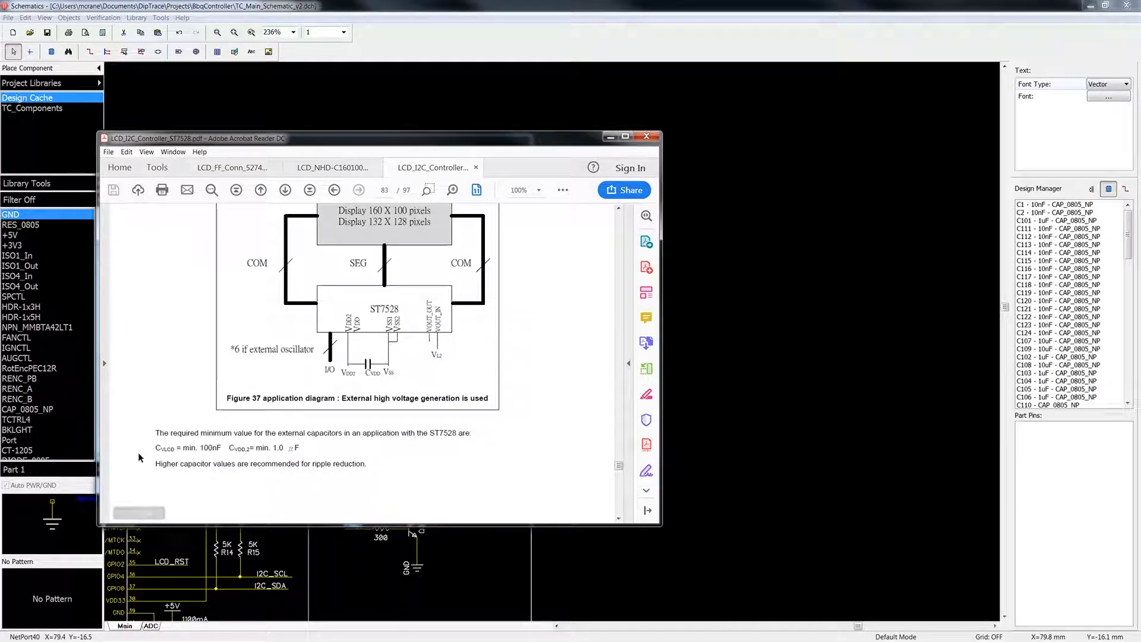
{"action": "left_click_drag", "start_coordinate": [230, 447], "coordinate": [247, 447]}
{"action": "left_click", "coordinate": [299, 462]}
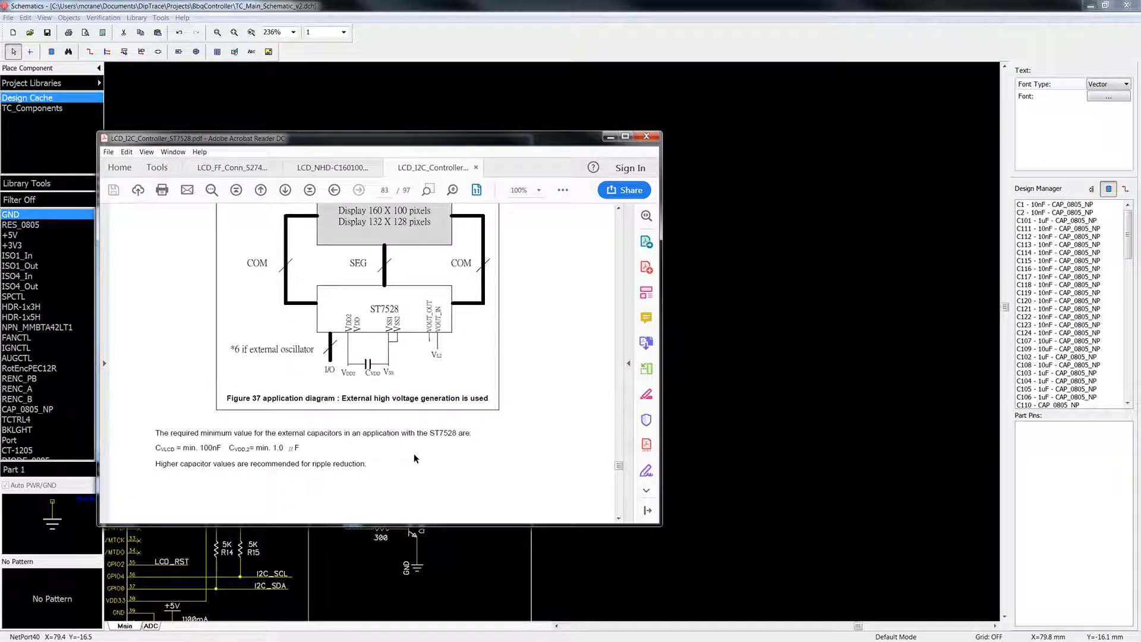
{"action": "left_click_drag", "start_coordinate": [156, 464], "coordinate": [345, 469]}
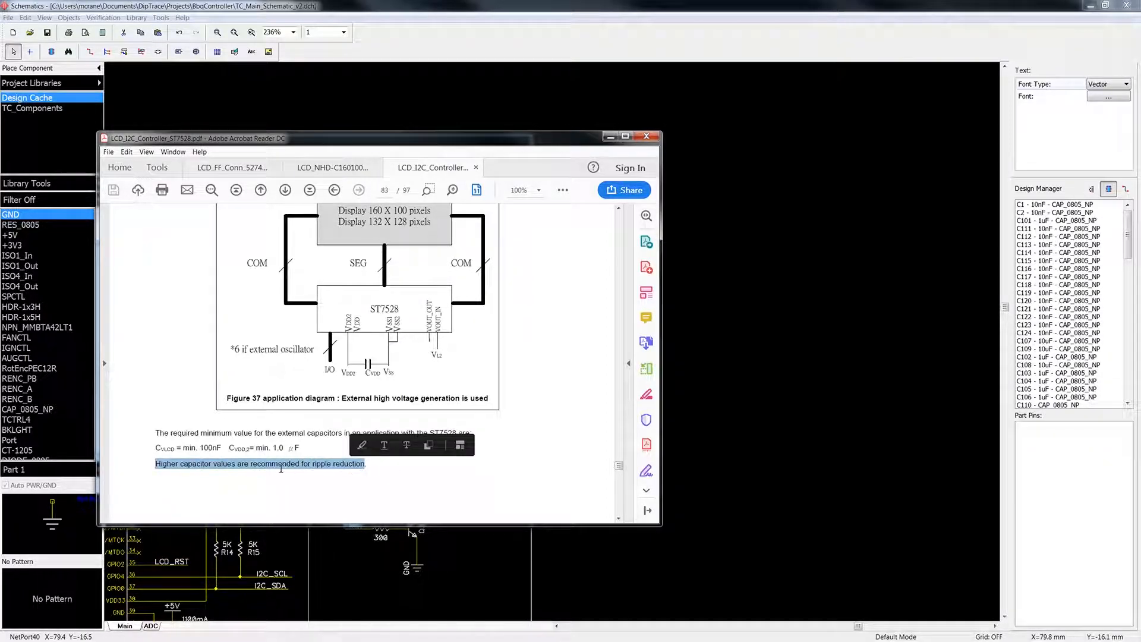
{"action": "left_click", "coordinate": [387, 398]}
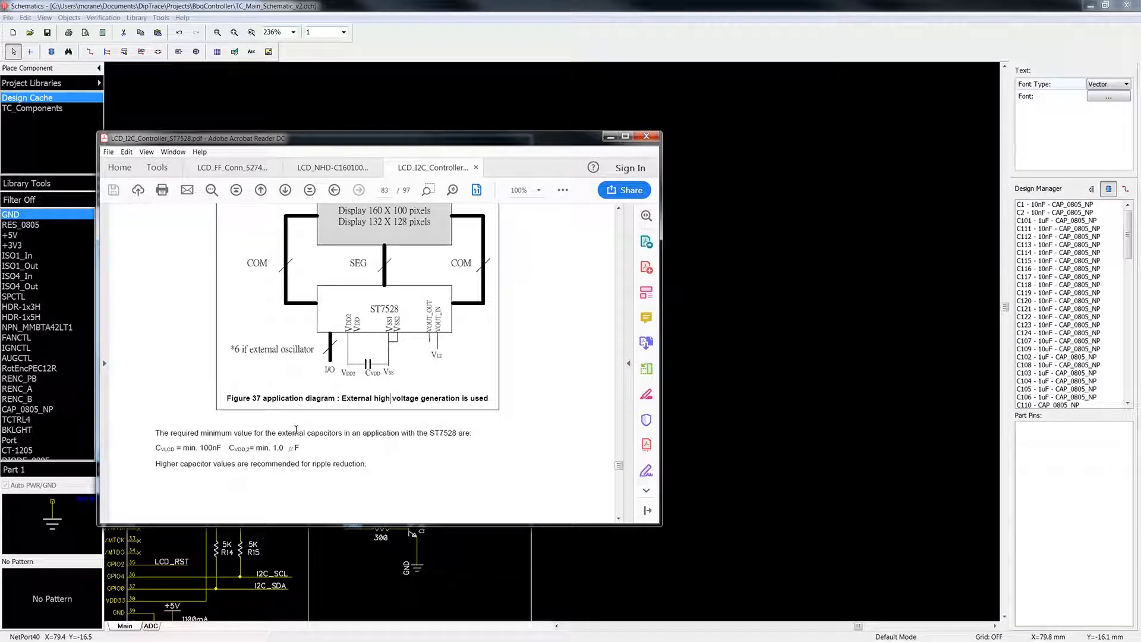
Recheck Figure 35 and the NHD-C160100DiZ datasheet's wiring diagram and electrical characteristics, ending back at the ST7528 datasheet.
{"action": "scroll", "coordinate": [388, 396], "scroll_direction": "up", "scroll_amount": 5}
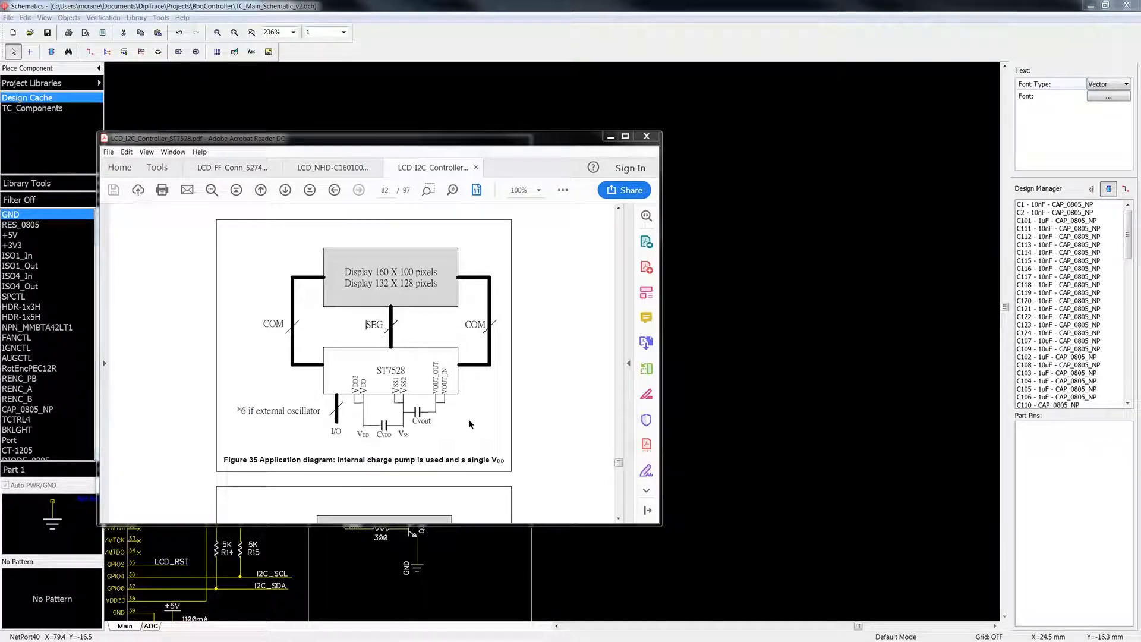
{"action": "left_click", "coordinate": [332, 168]}
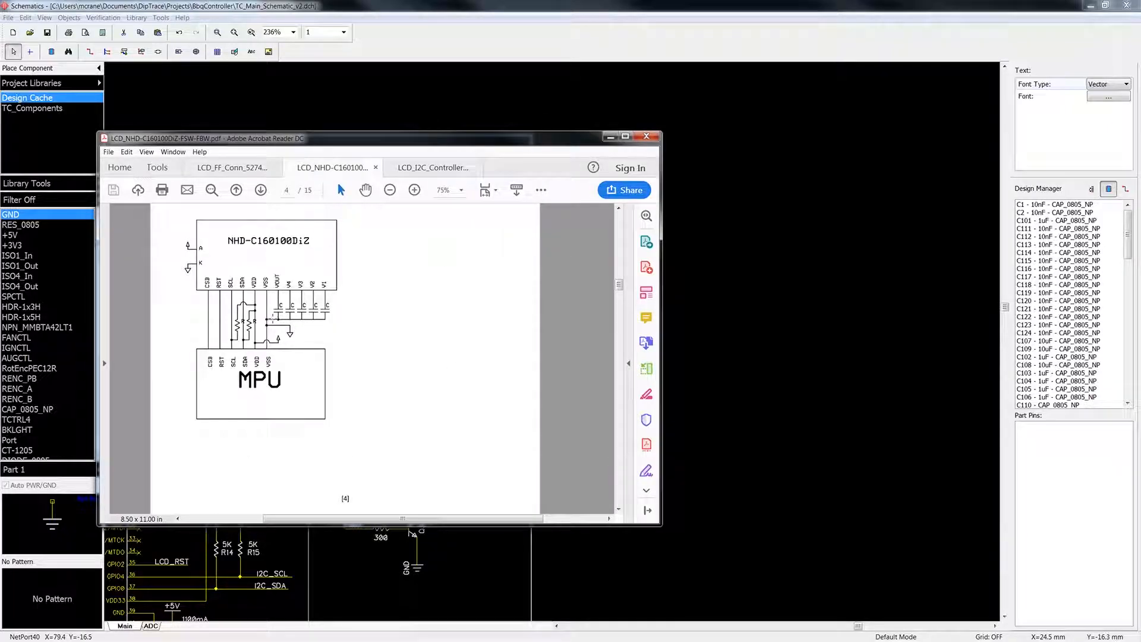
{"action": "scroll", "coordinate": [348, 359], "scroll_direction": "down", "scroll_amount": 8}
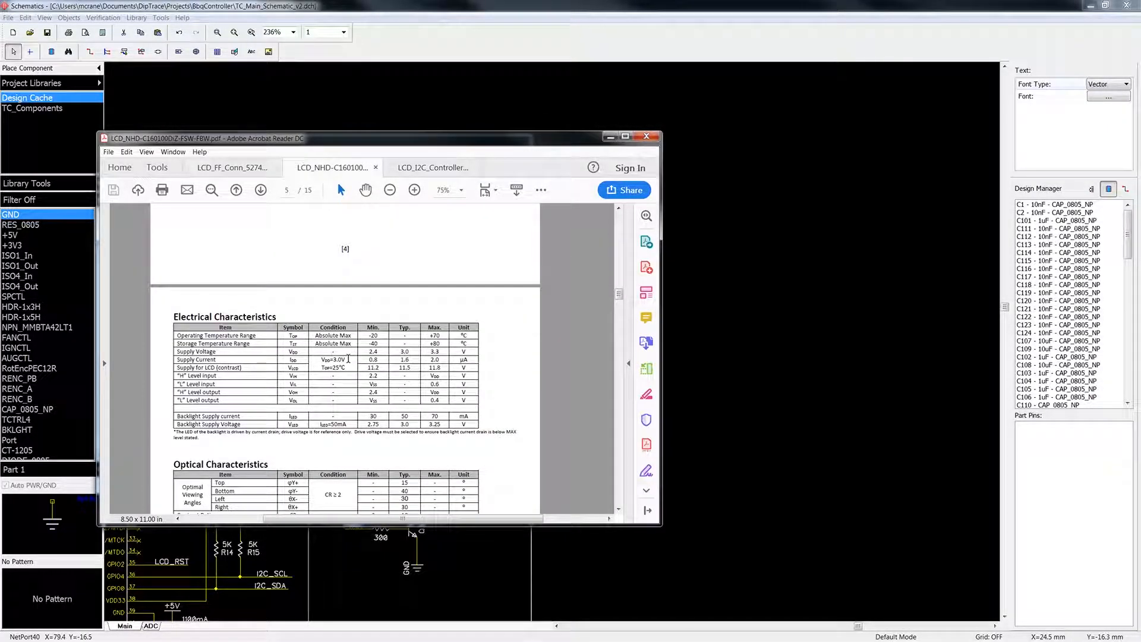
{"action": "scroll", "coordinate": [348, 358], "scroll_direction": "up", "scroll_amount": 8}
{"action": "left_click", "coordinate": [420, 169]}
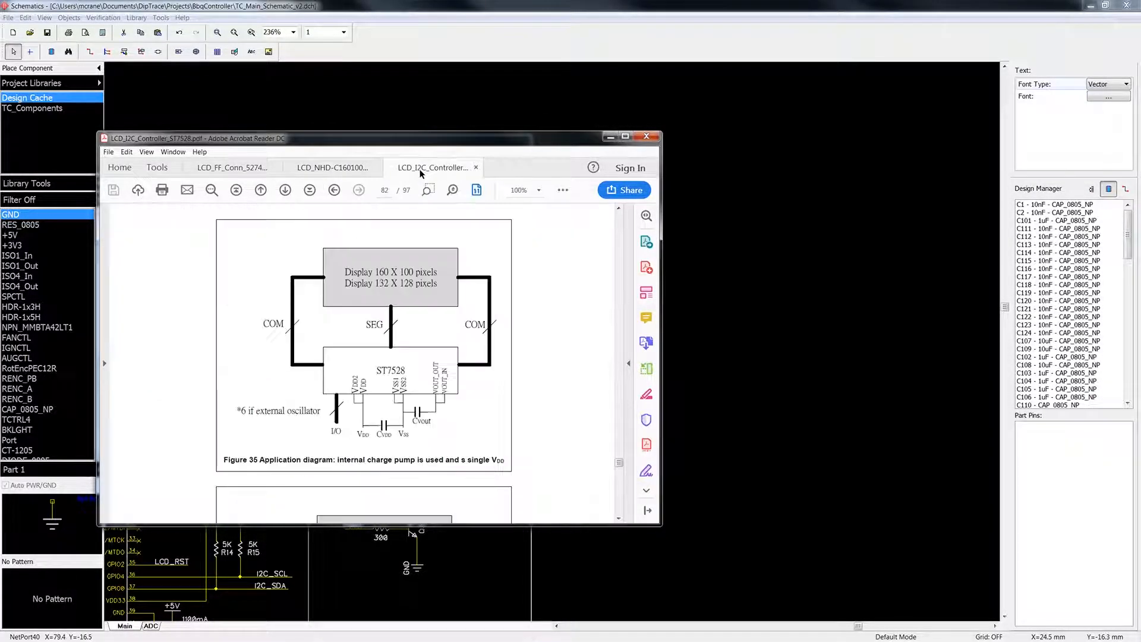
Switch to the Digi-Key BOM in the browser and review the listed capacitors, including the 1UF 0805 part's reference designators.
{"action": "key", "text": "alt+Tab"}
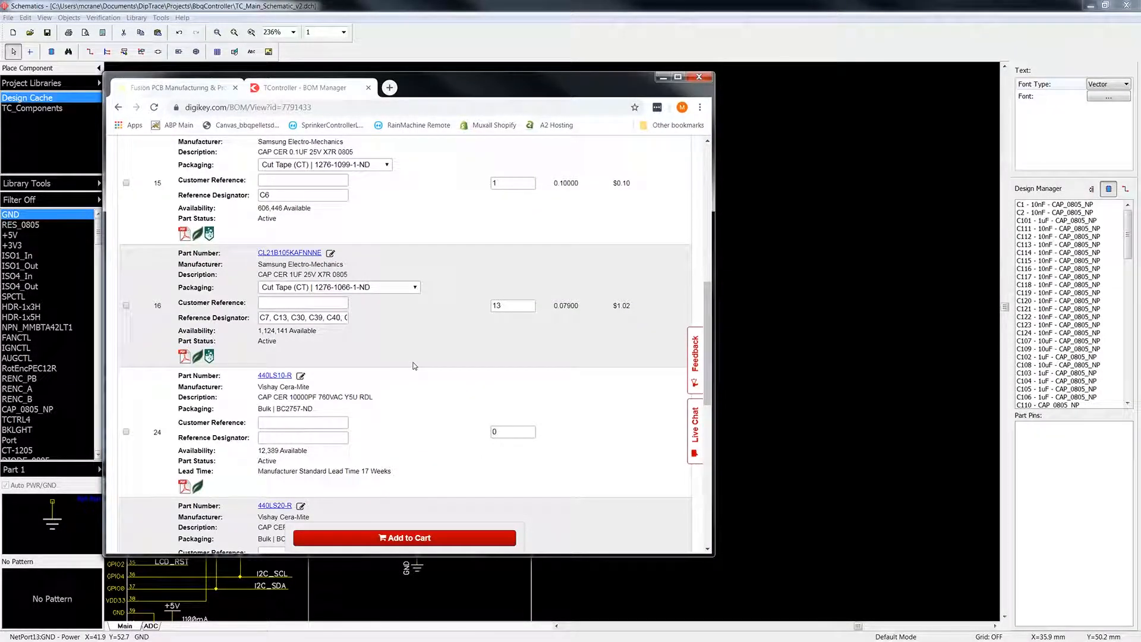
{"action": "scroll", "coordinate": [414, 363], "scroll_direction": "up", "scroll_amount": 5}
{"action": "scroll", "coordinate": [416, 347], "scroll_direction": "up", "scroll_amount": 2}
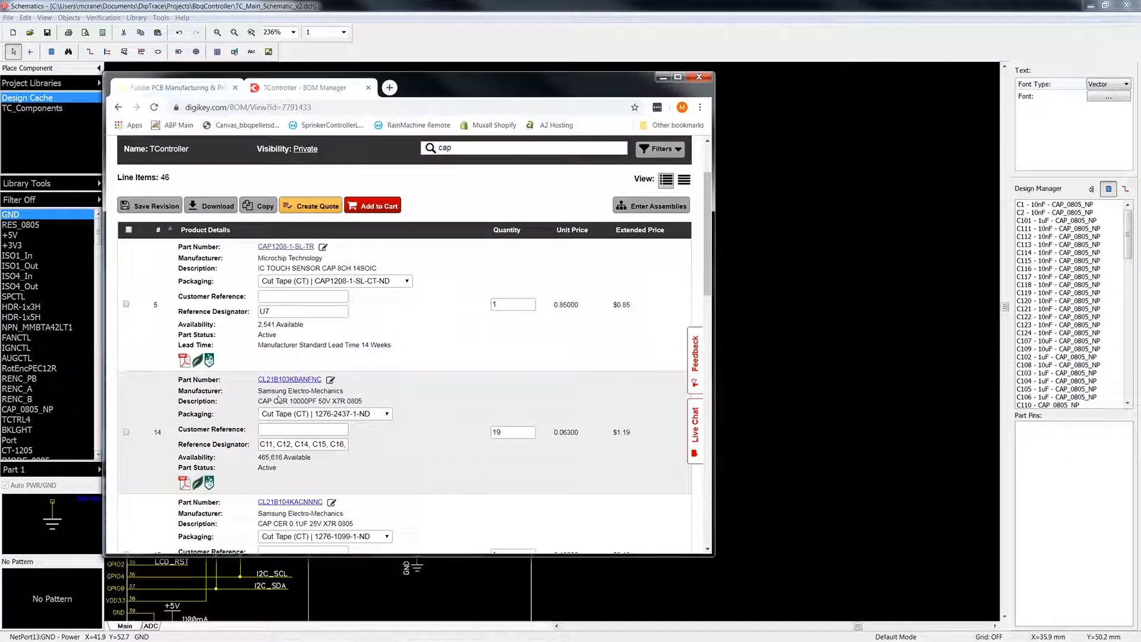
{"action": "scroll", "coordinate": [426, 442], "scroll_direction": "down", "scroll_amount": 2}
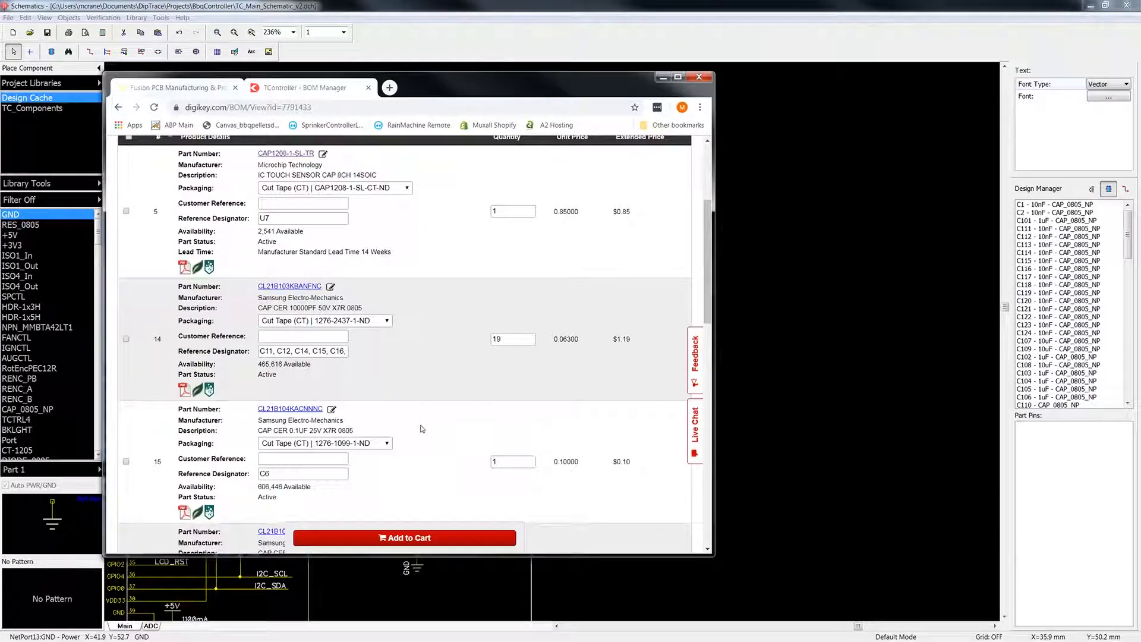
{"action": "scroll", "coordinate": [448, 379], "scroll_direction": "down", "scroll_amount": 2}
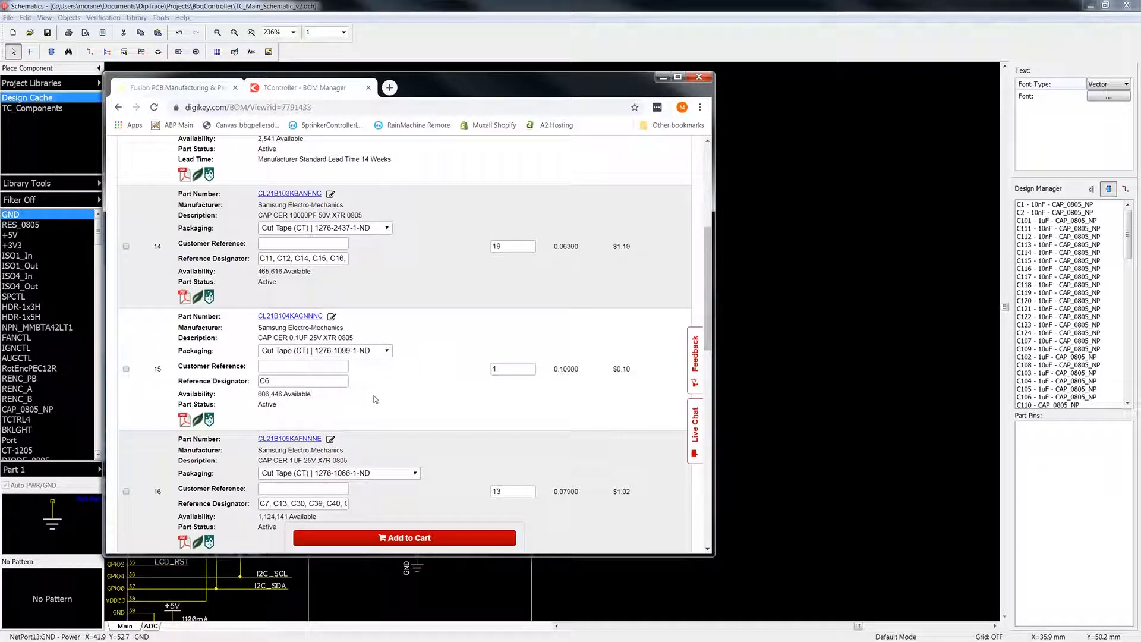
{"action": "scroll", "coordinate": [381, 392], "scroll_direction": "down", "scroll_amount": 2}
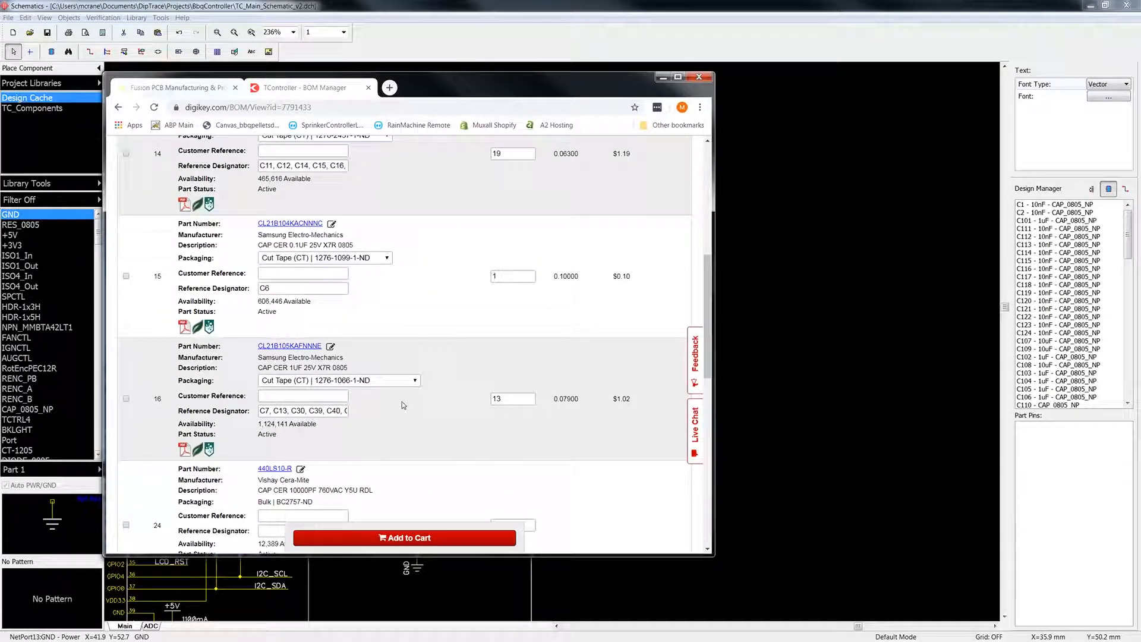
{"action": "scroll", "coordinate": [404, 406], "scroll_direction": "down", "scroll_amount": 6}
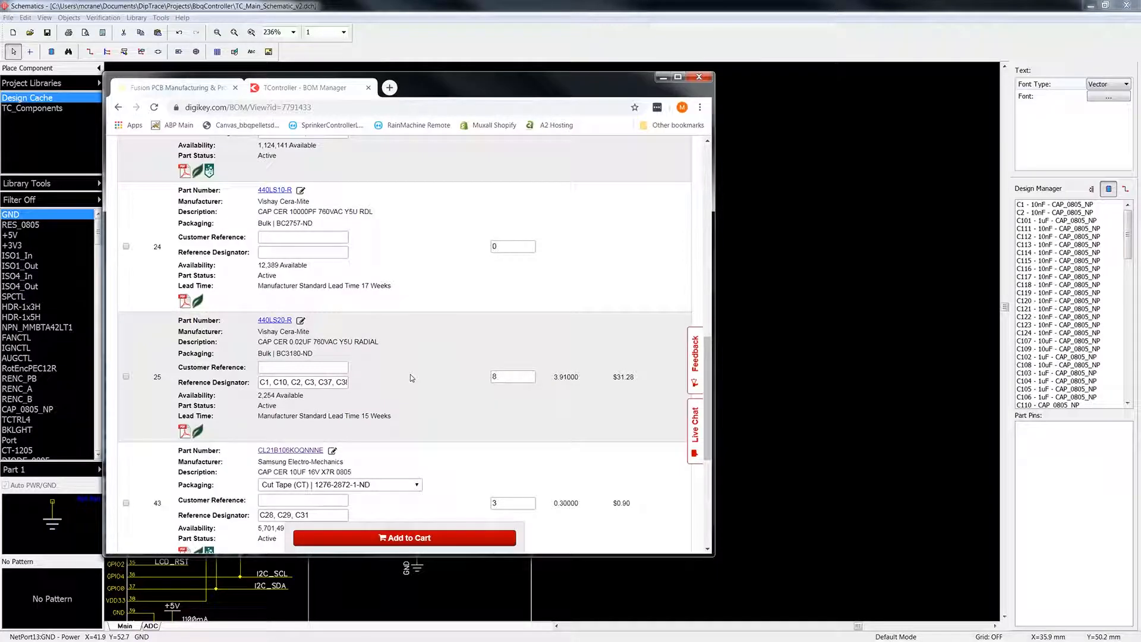
{"action": "scroll", "coordinate": [392, 355], "scroll_direction": "down", "scroll_amount": 2}
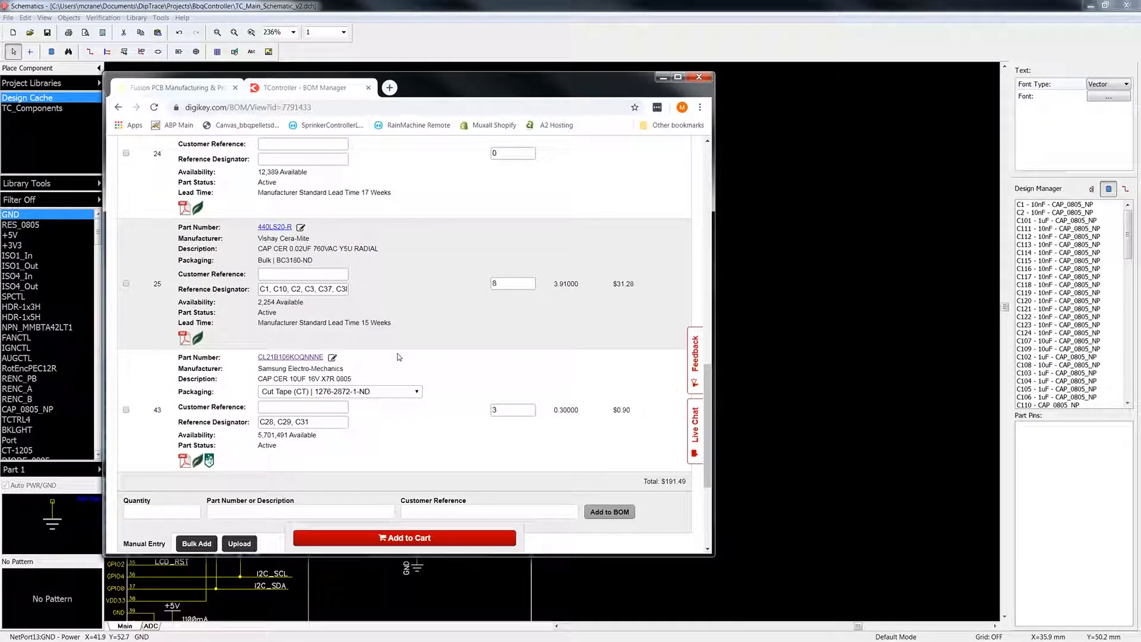
{"action": "scroll", "coordinate": [392, 356], "scroll_direction": "up", "scroll_amount": 6}
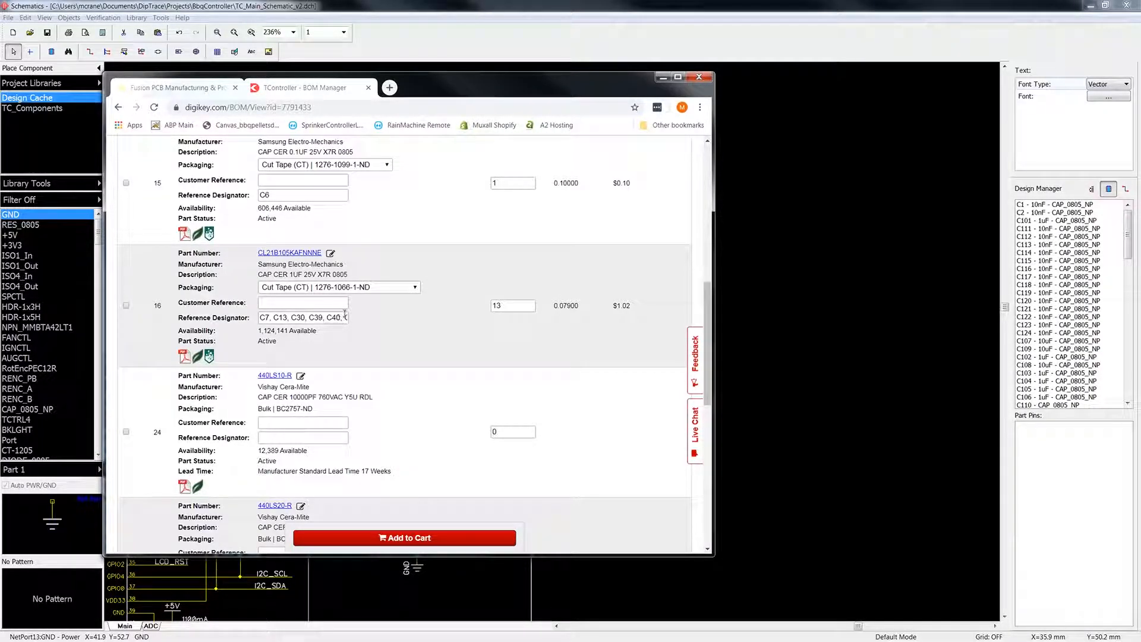
{"action": "left_click_drag", "start_coordinate": [340, 318], "coordinate": [387, 321]}
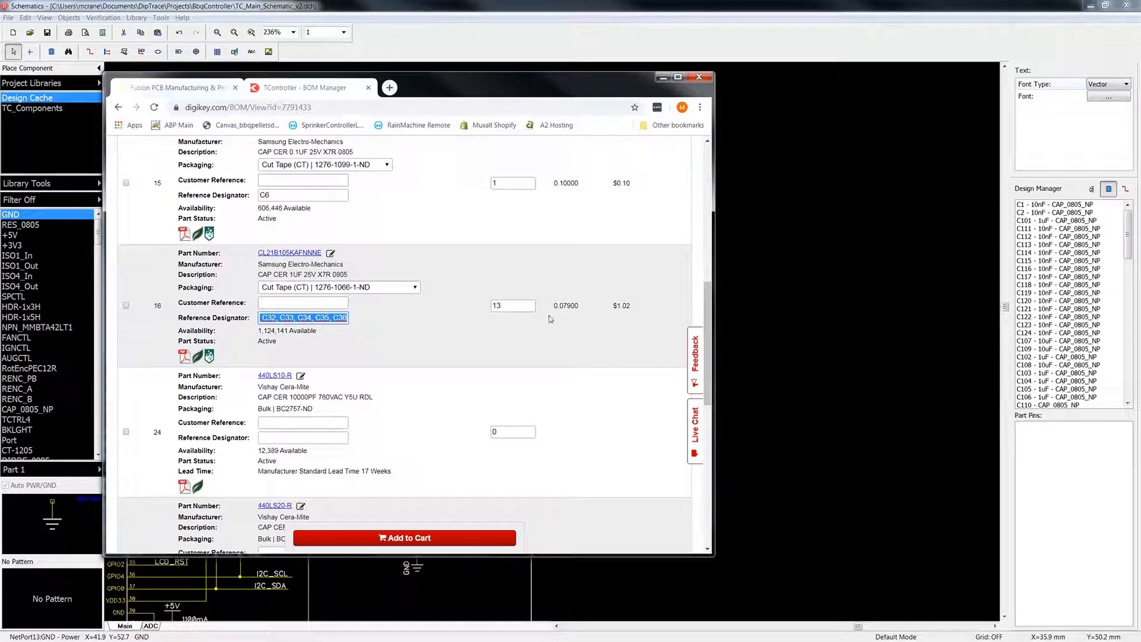
{"action": "left_click", "coordinate": [440, 317]}
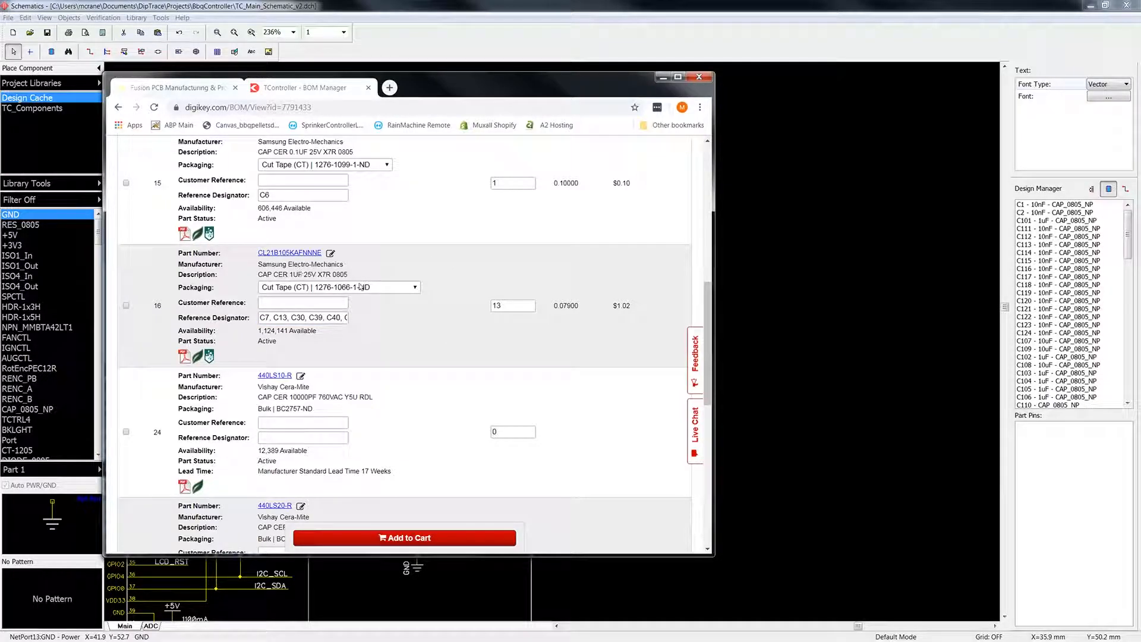
Return to the schematic, copy the 1uF capacitor C7 and paste it below the LCD connector's +3V3 supply wire.
{"action": "key", "text": "alt+Tab"}
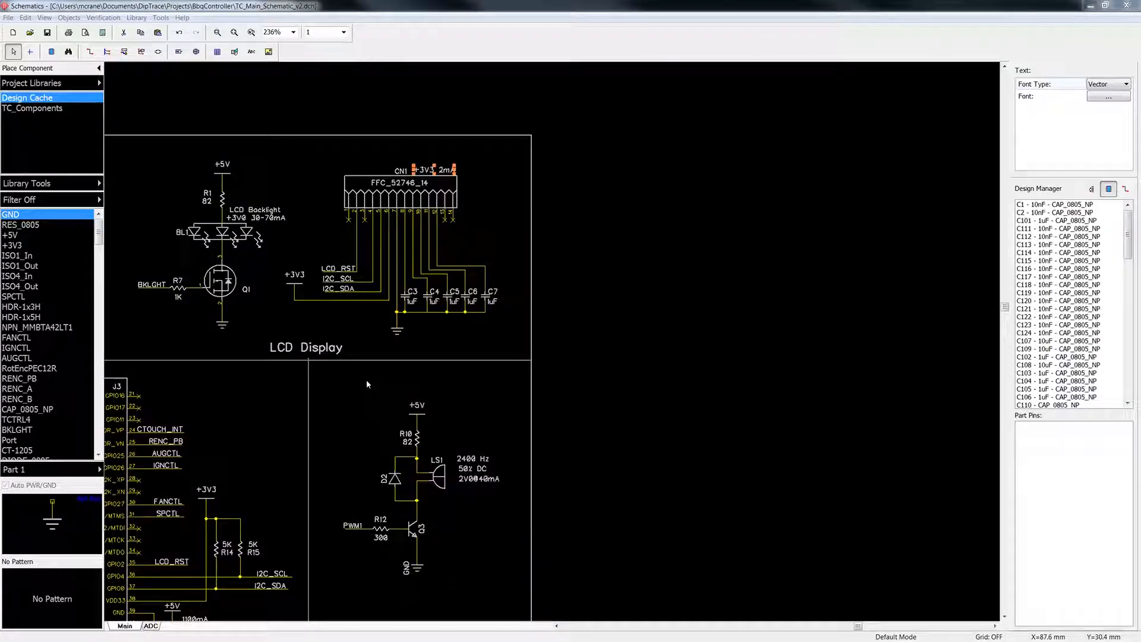
{"action": "right_click", "coordinate": [490, 300]}
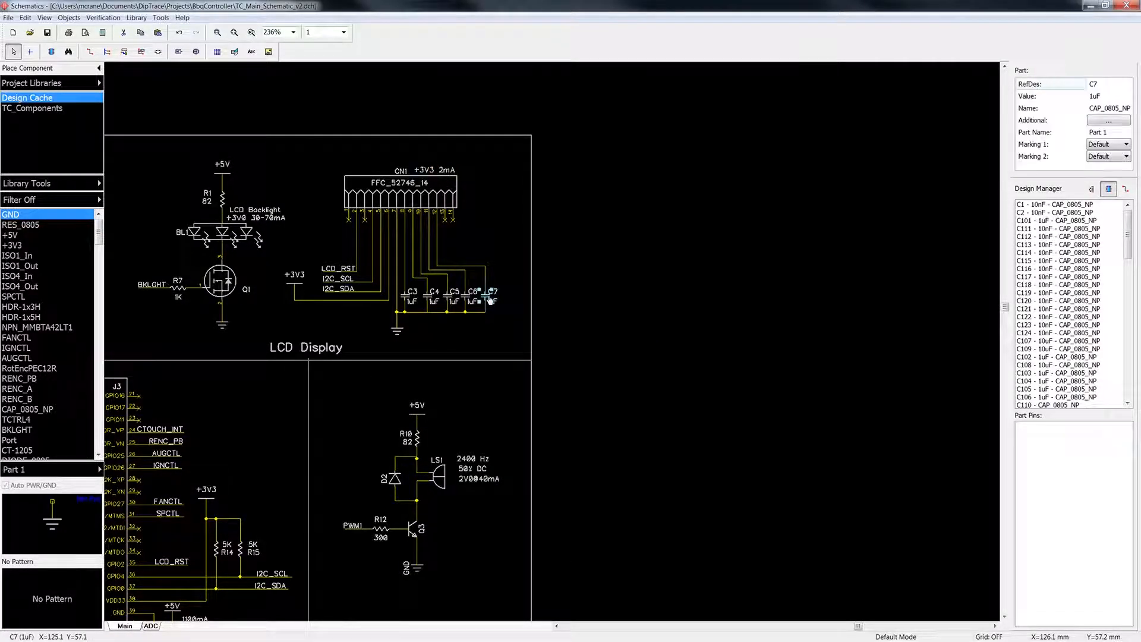
{"action": "left_click", "coordinate": [512, 523]}
{"action": "left_click", "coordinate": [322, 319]}
{"action": "right_click", "coordinate": [321, 319]}
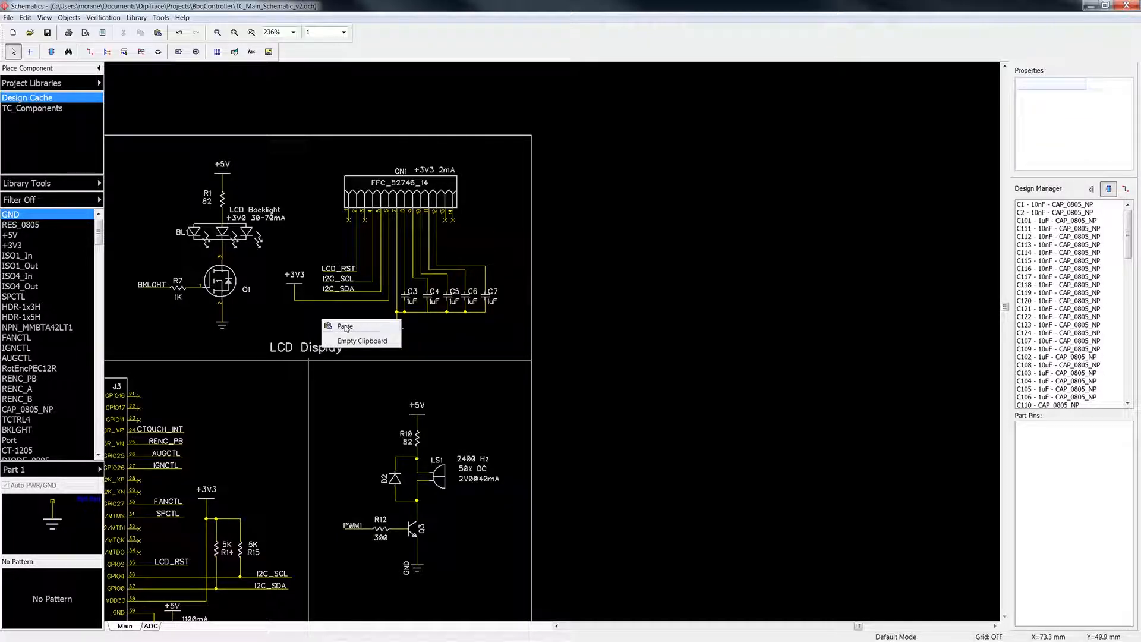
{"action": "left_click", "coordinate": [340, 325]}
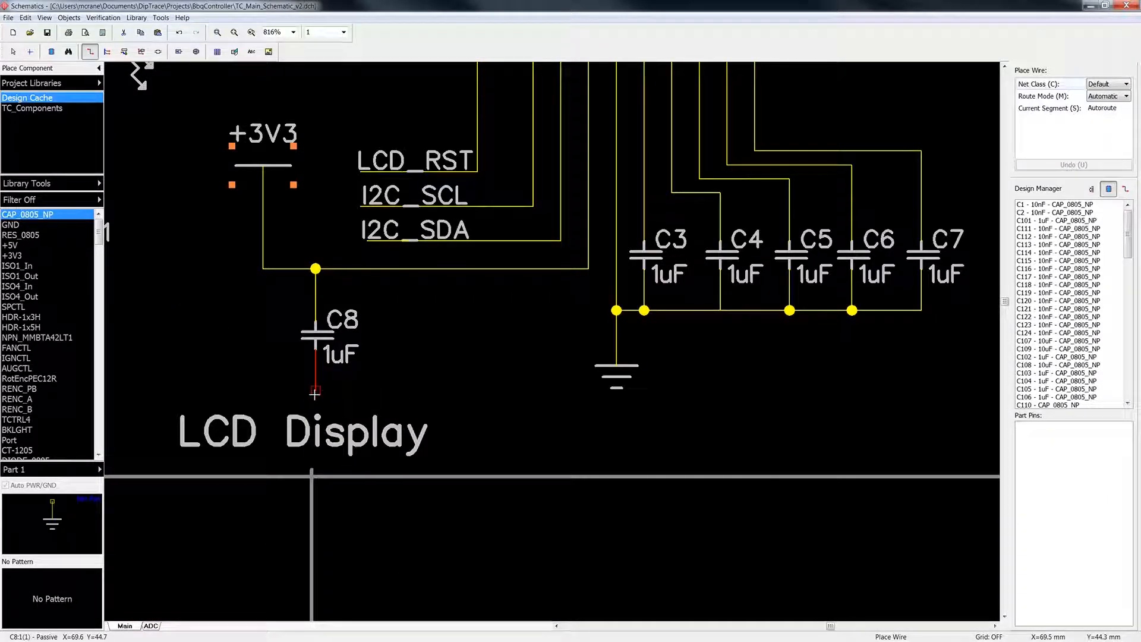
Wire the new capacitor's lower pin to the LCD connector's ground line and move the ground symbol farther down.
{"action": "left_click", "coordinate": [315, 393]}
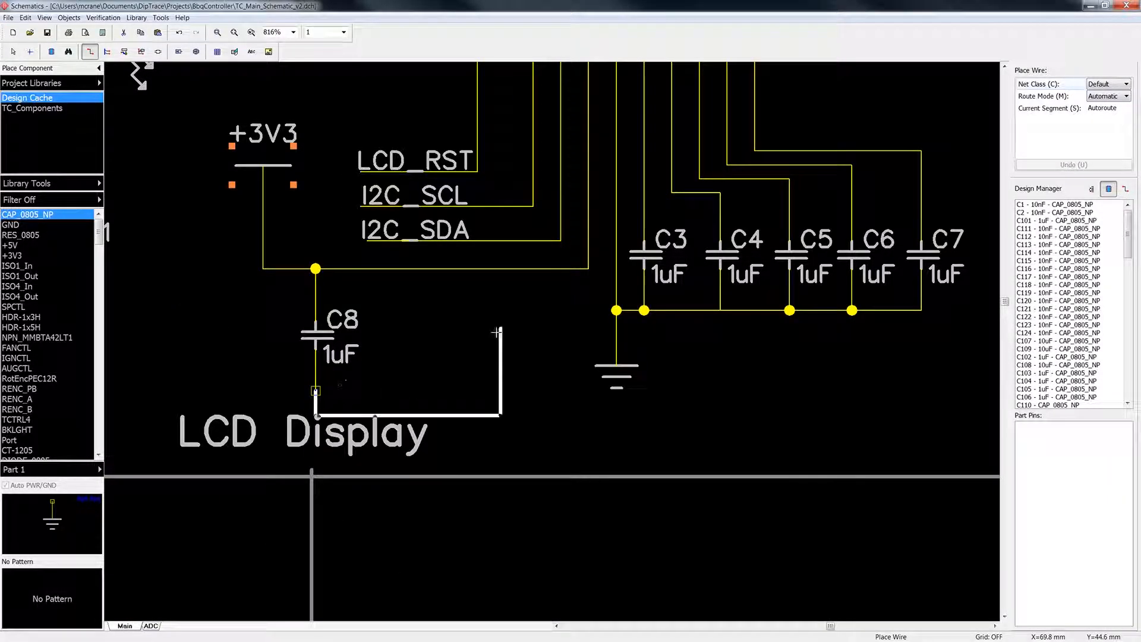
{"action": "left_click", "coordinate": [616, 322]}
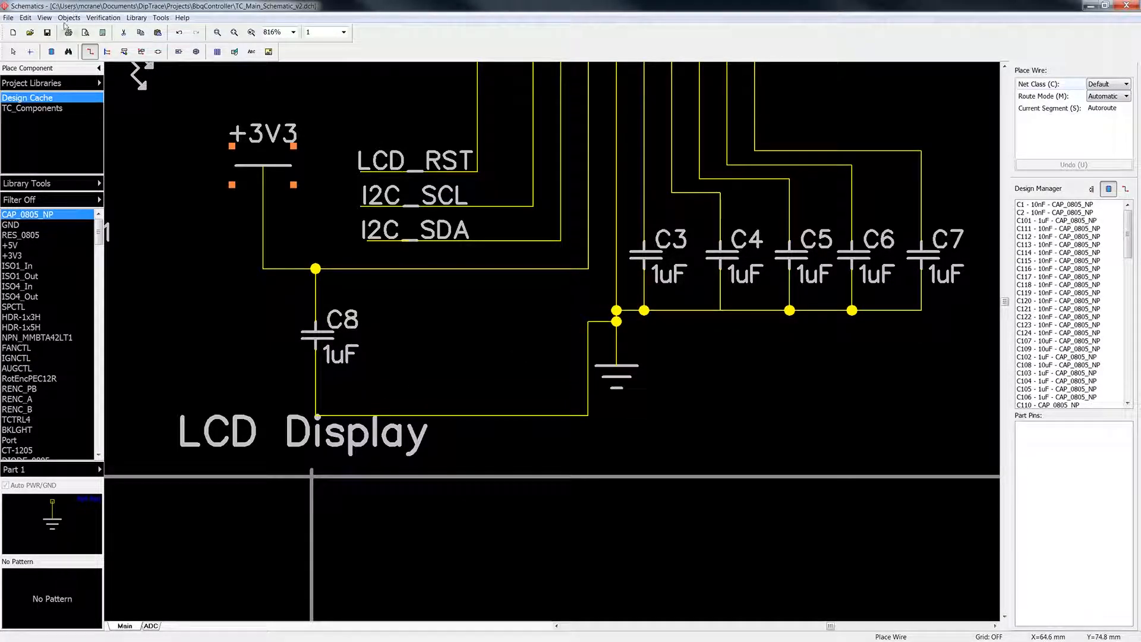
{"action": "left_click", "coordinate": [13, 52]}
{"action": "left_click_drag", "start_coordinate": [616, 373], "coordinate": [614, 437]}
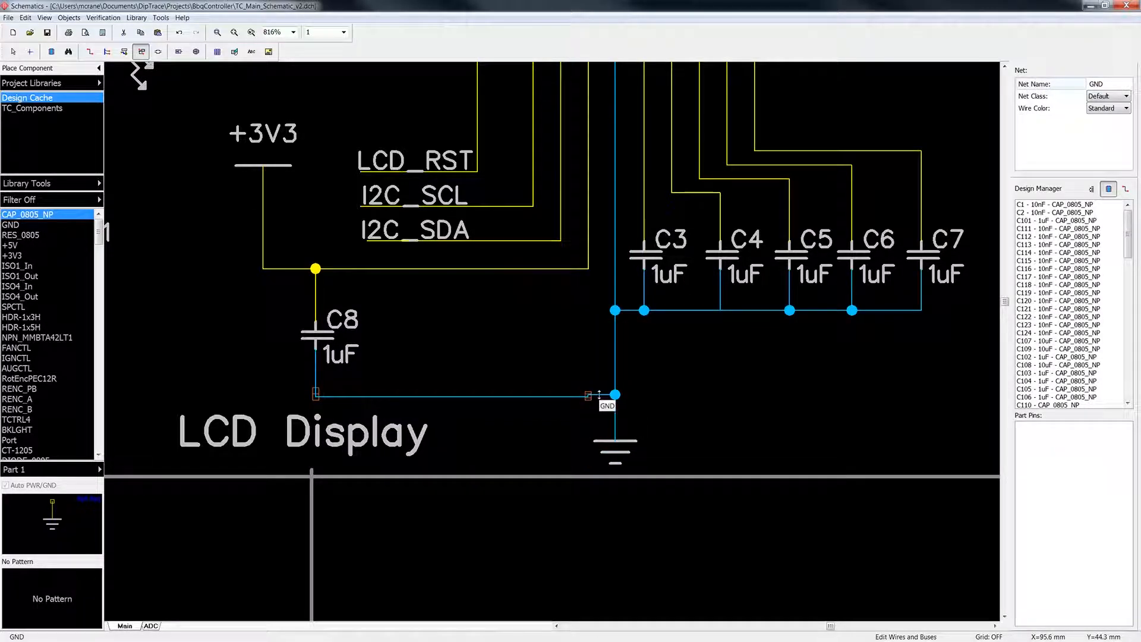
Straighten capacitor C8's ground wire where it meets the LCD connector's vertical ground line.
{"action": "left_click", "coordinate": [695, 397]}
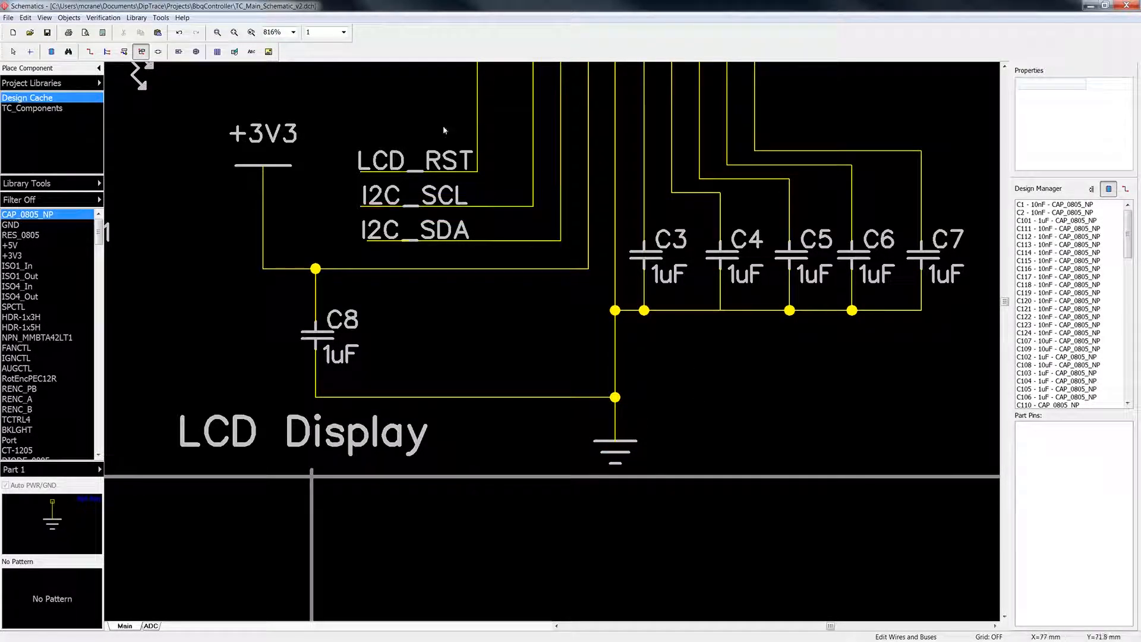
{"action": "scroll", "coordinate": [537, 277], "scroll_direction": "down", "scroll_amount": 3}
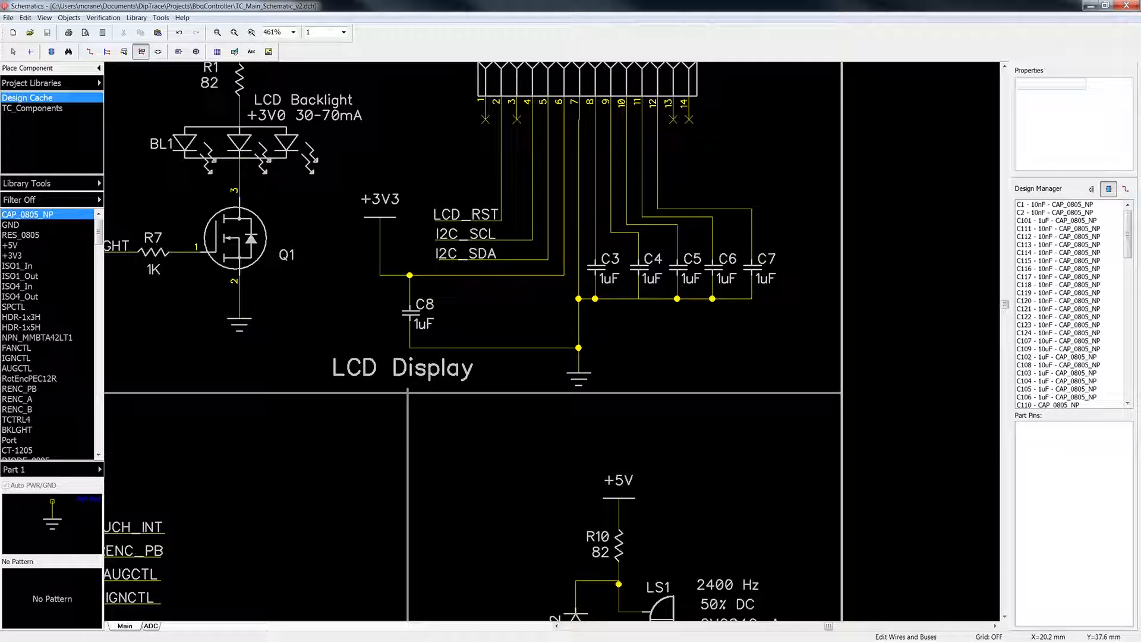
Switch to the Digi-Key BOM and add C8 to the reference designators of the 1UF 25V 0805 capacitor.
{"action": "key", "text": "alt+Tab"}
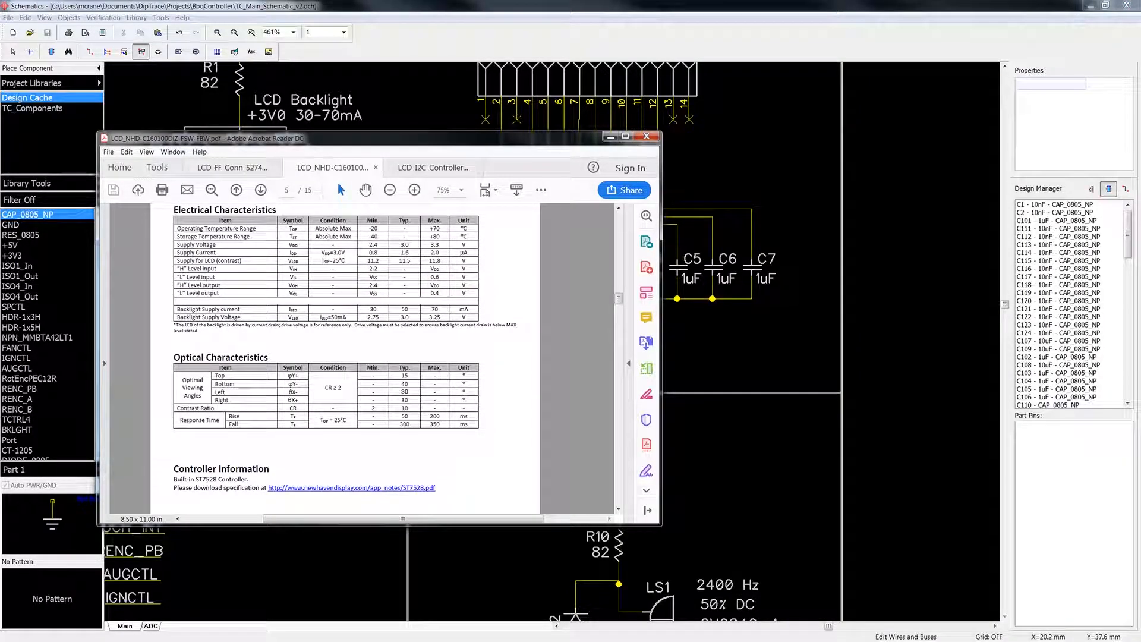
{"action": "key", "text": "alt+Tab"}
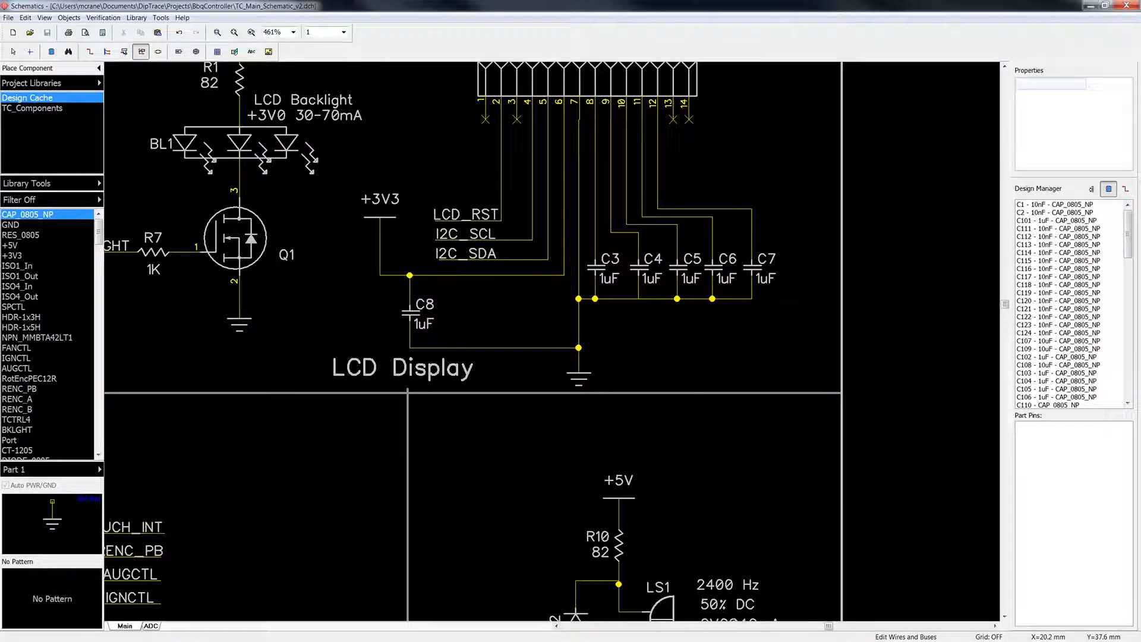
{"action": "key", "text": "alt+Tab"}
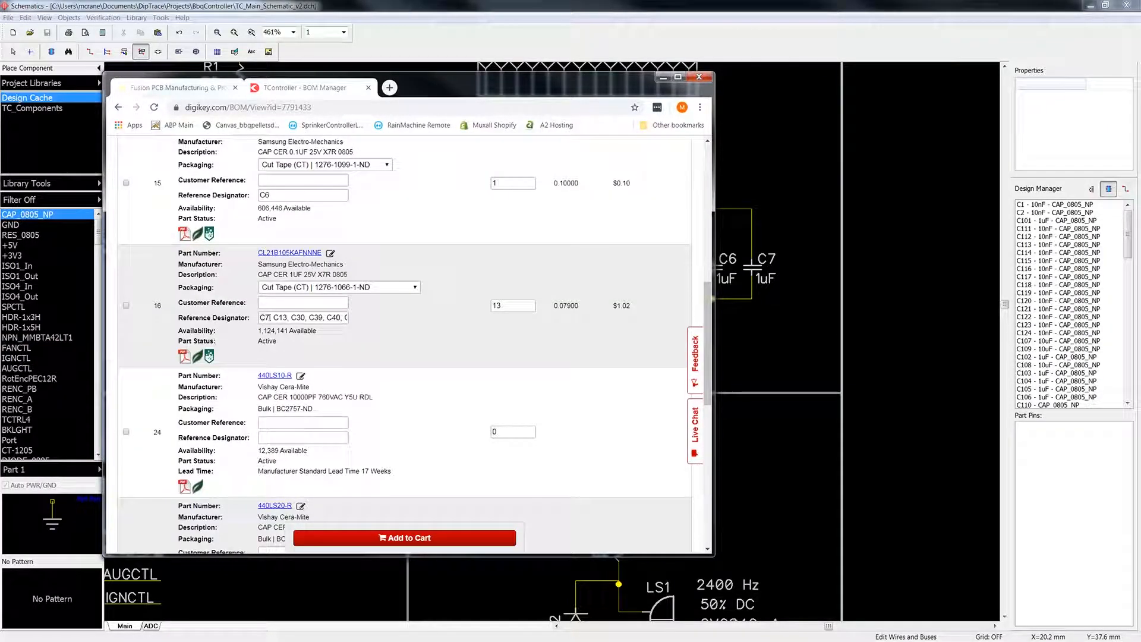
{"action": "left_click", "coordinate": [272, 317]}
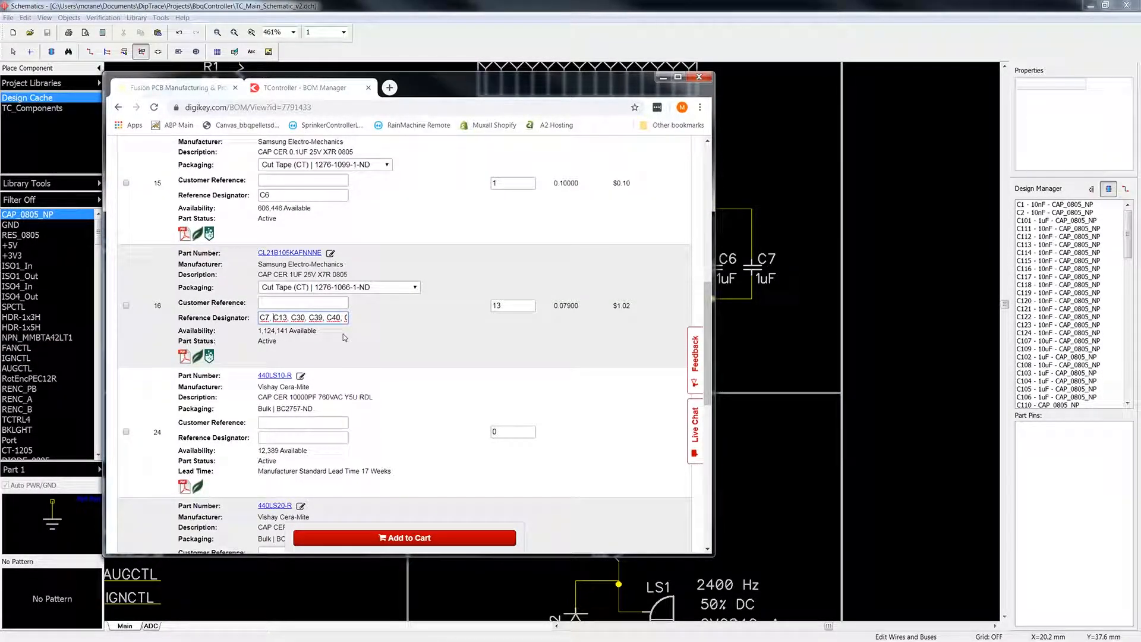
{"action": "type", "text": "C8,"}
{"action": "left_click", "coordinate": [370, 348]}
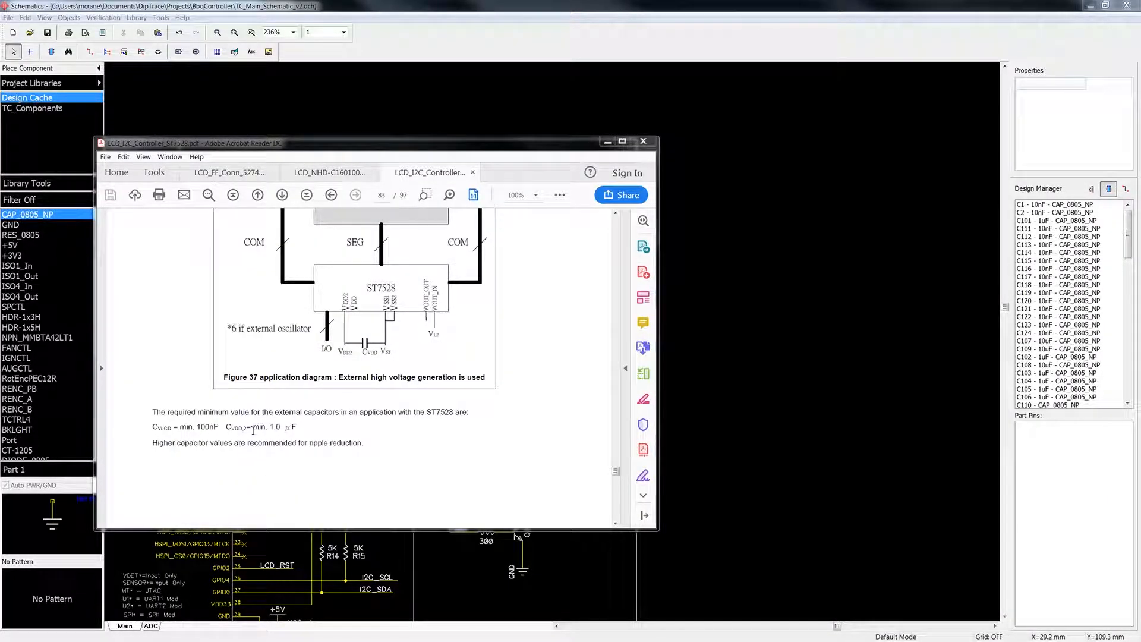
Check the required minimum external capacitor values below Figure 37 in the ST7528 datasheet.
{"action": "left_click_drag", "start_coordinate": [251, 427], "coordinate": [285, 427]}
{"action": "left_click", "coordinate": [298, 429]}
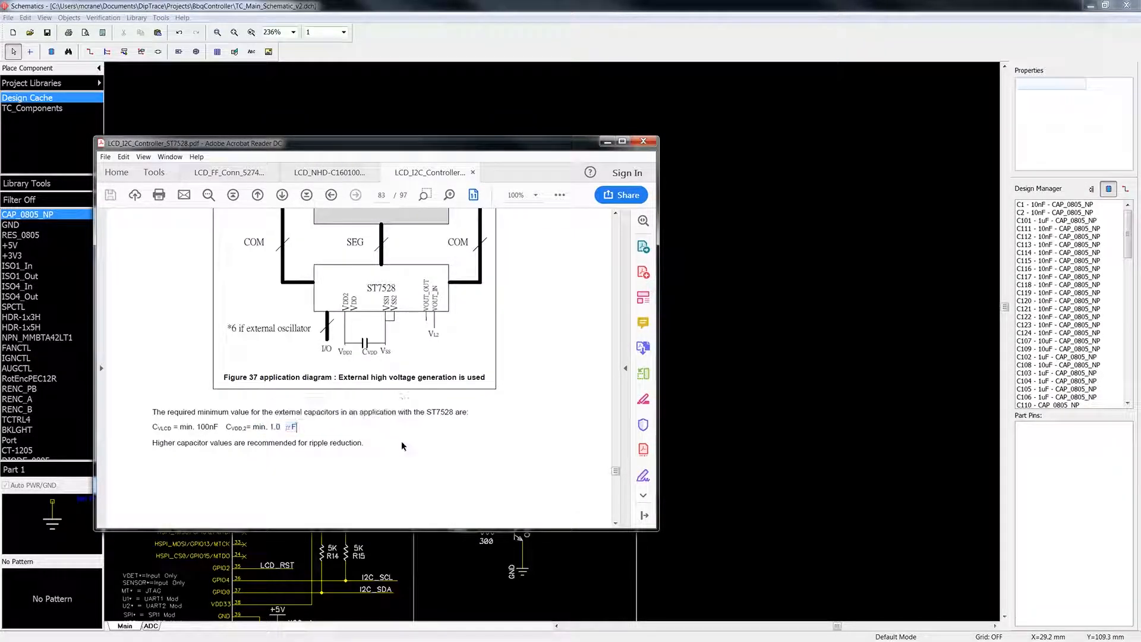
{"action": "left_click", "coordinate": [345, 441]}
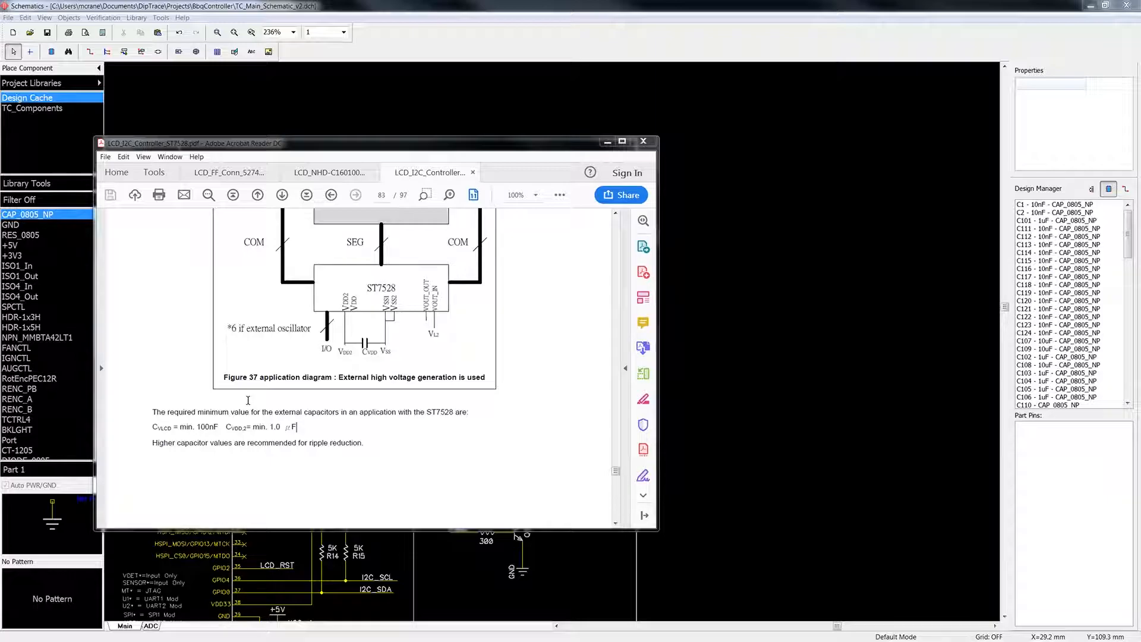
{"action": "left_click_drag", "start_coordinate": [0, 157], "coordinate": [465, 108]}
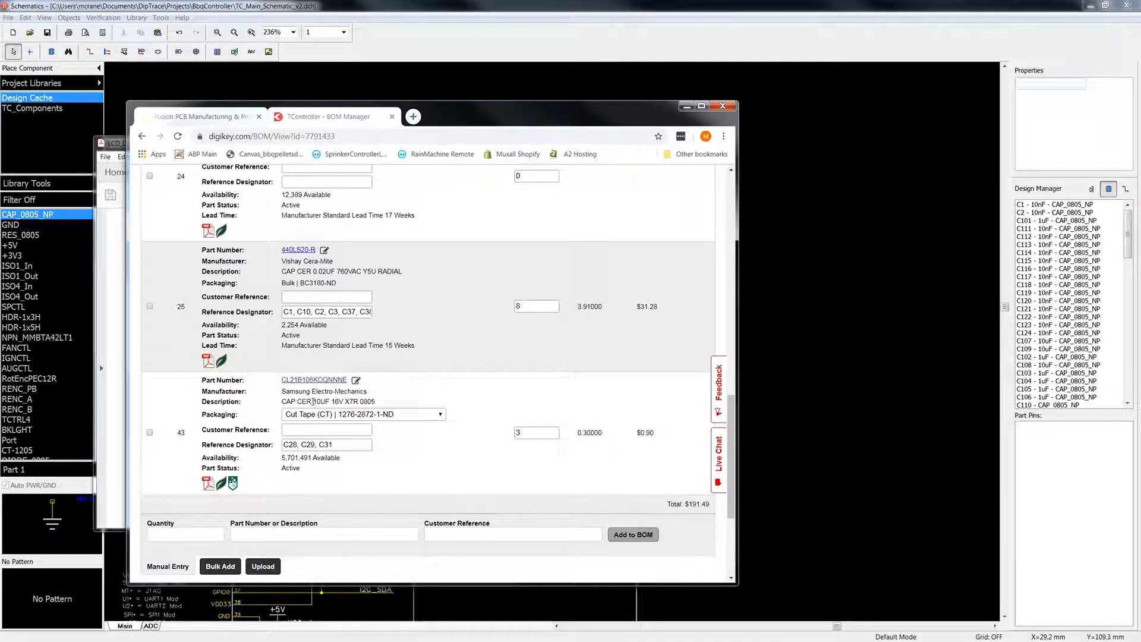
In the Digi-Key BOM, add C8 to the 10UF 16V 0805 capacitor's reference designators and set its quantity to 4.
{"action": "left_click", "coordinate": [504, 366]}
{"action": "left_click", "coordinate": [284, 445]}
{"action": "left_click_drag", "start_coordinate": [591, 432], "coordinate": [583, 432]}
{"action": "scroll", "coordinate": [468, 396], "scroll_direction": "up", "scroll_amount": 3}
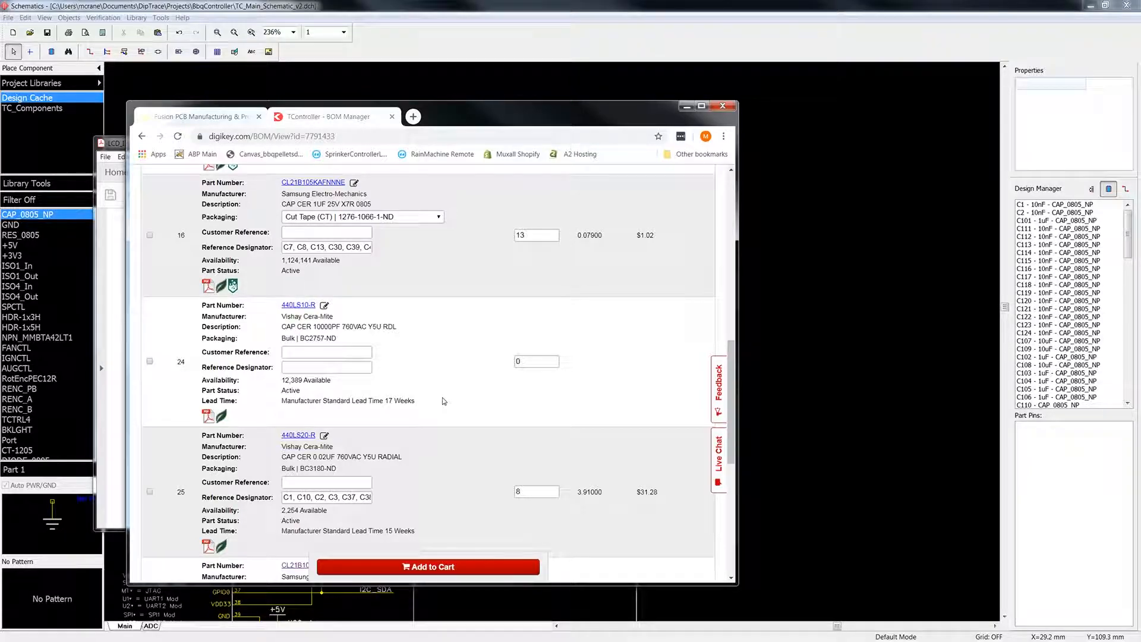
{"action": "scroll", "coordinate": [466, 374], "scroll_direction": "down", "scroll_amount": 10}
{"action": "scroll", "coordinate": [465, 374], "scroll_direction": "up", "scroll_amount": 2}
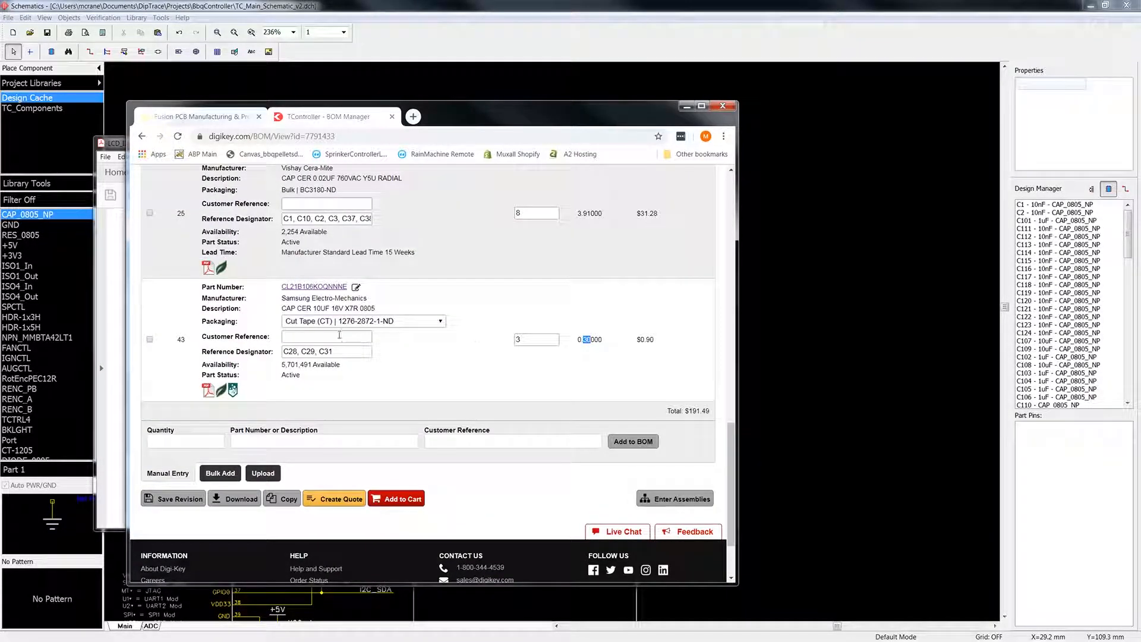
{"action": "left_click", "coordinate": [289, 352]}
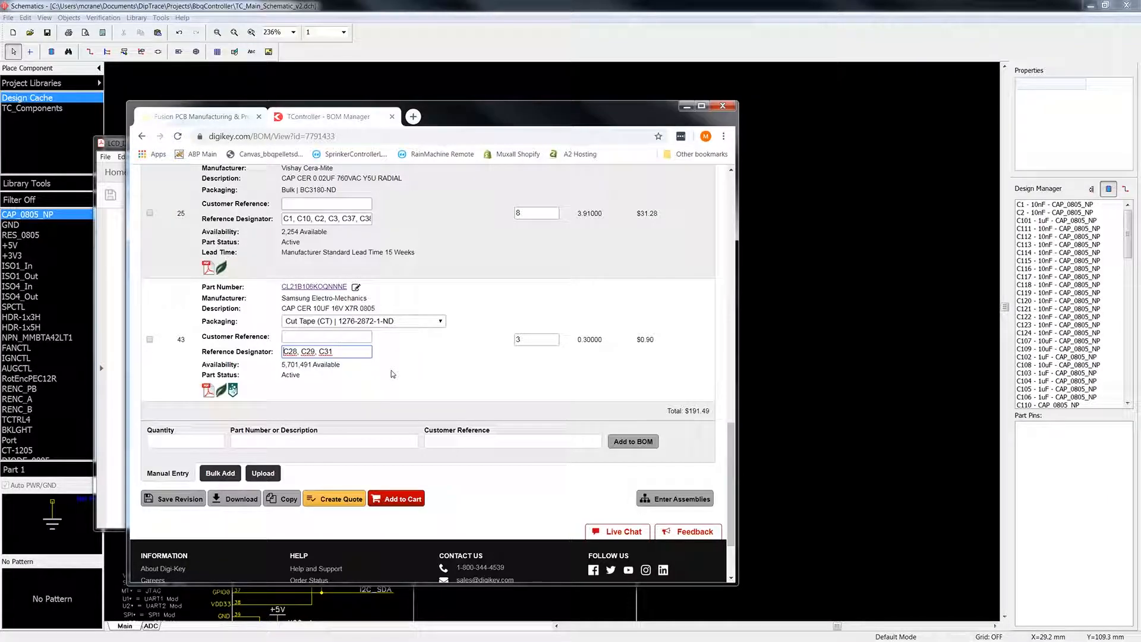
{"action": "type", "text": "C8,"}
{"action": "left_click", "coordinate": [508, 341]}
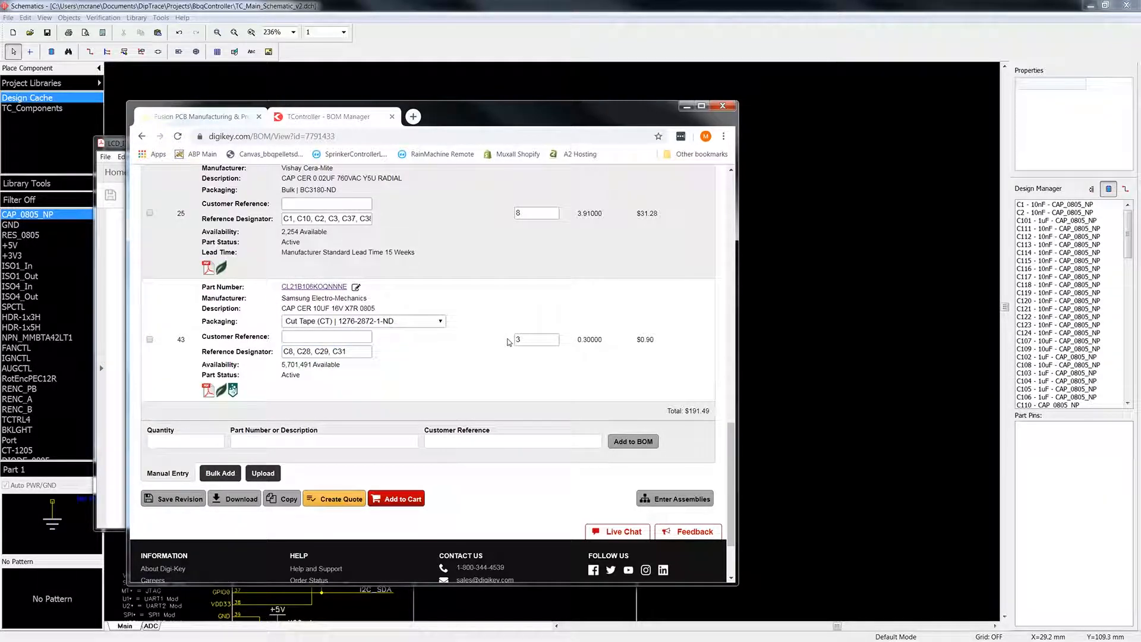
{"action": "left_click", "coordinate": [515, 341]}
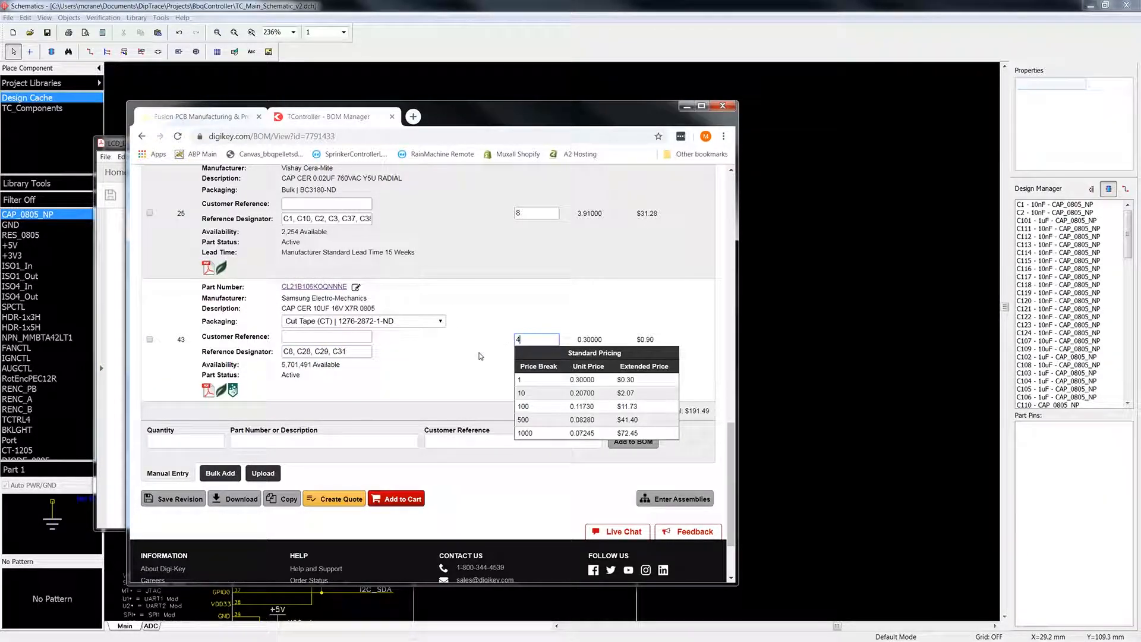
Remove C8 from the reference designators of the 1UF 25V 0805 capacitor.
{"action": "scroll", "coordinate": [293, 324], "scroll_direction": "up", "scroll_amount": 6}
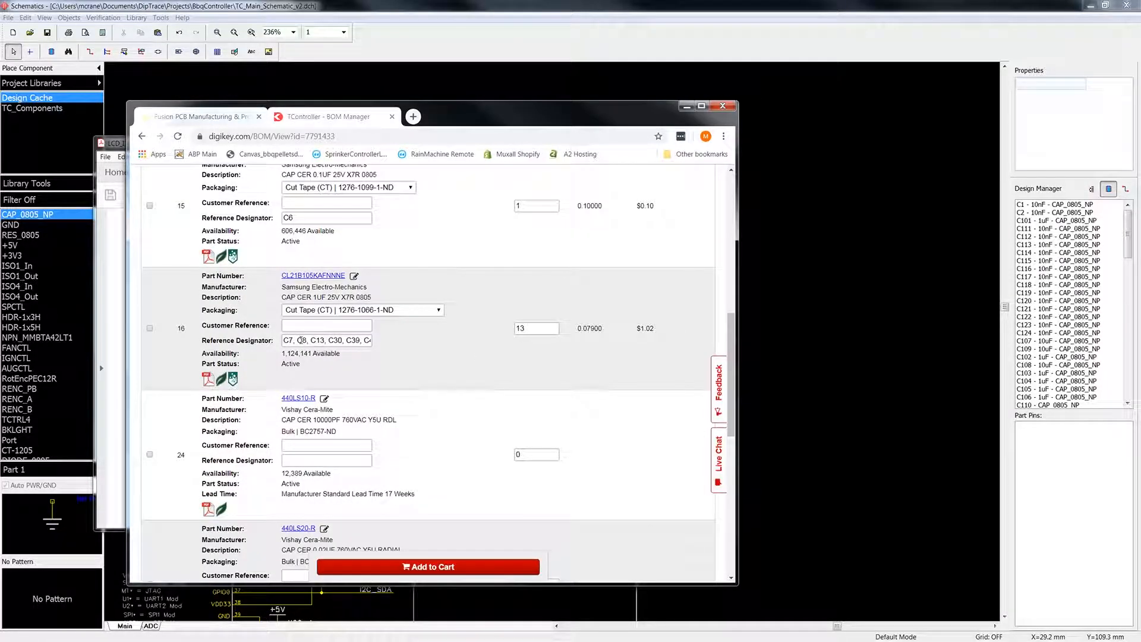
{"action": "left_click", "coordinate": [306, 339]}
{"action": "key", "text": "BackSpace"}
{"action": "key", "text": "BackSpace"}
{"action": "key", "text": "BackSpace"}
{"action": "key", "text": "BackSpace"}
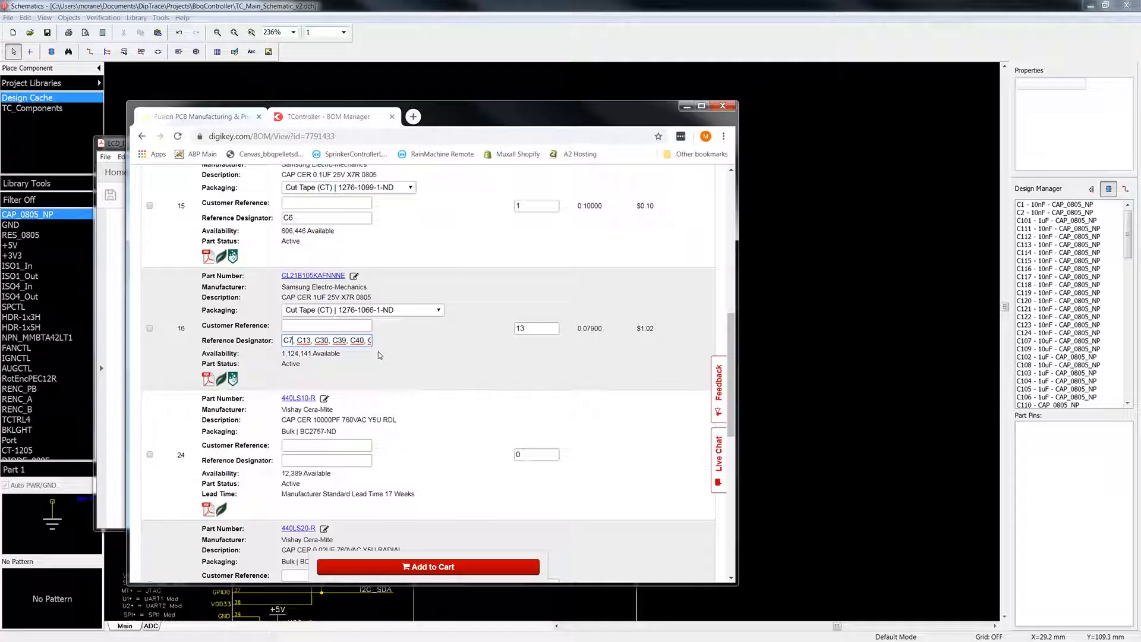
{"action": "left_click", "coordinate": [412, 354]}
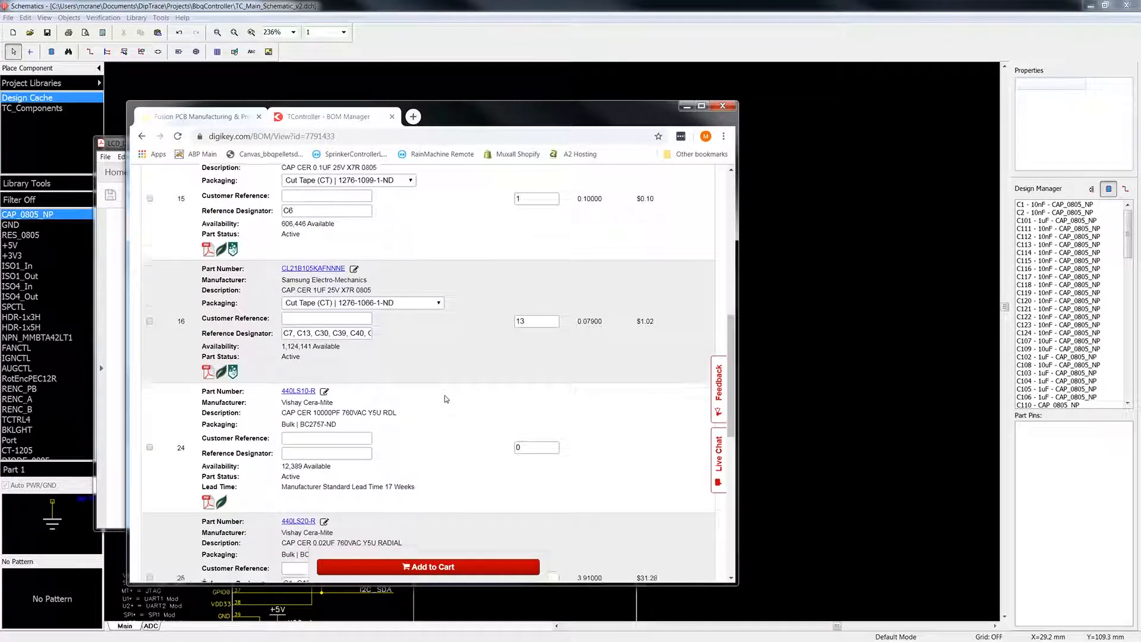
Return to the schematic and set capacitor C8's value to 10uF in its component properties.
{"action": "scroll", "coordinate": [445, 394], "scroll_direction": "down", "scroll_amount": 5}
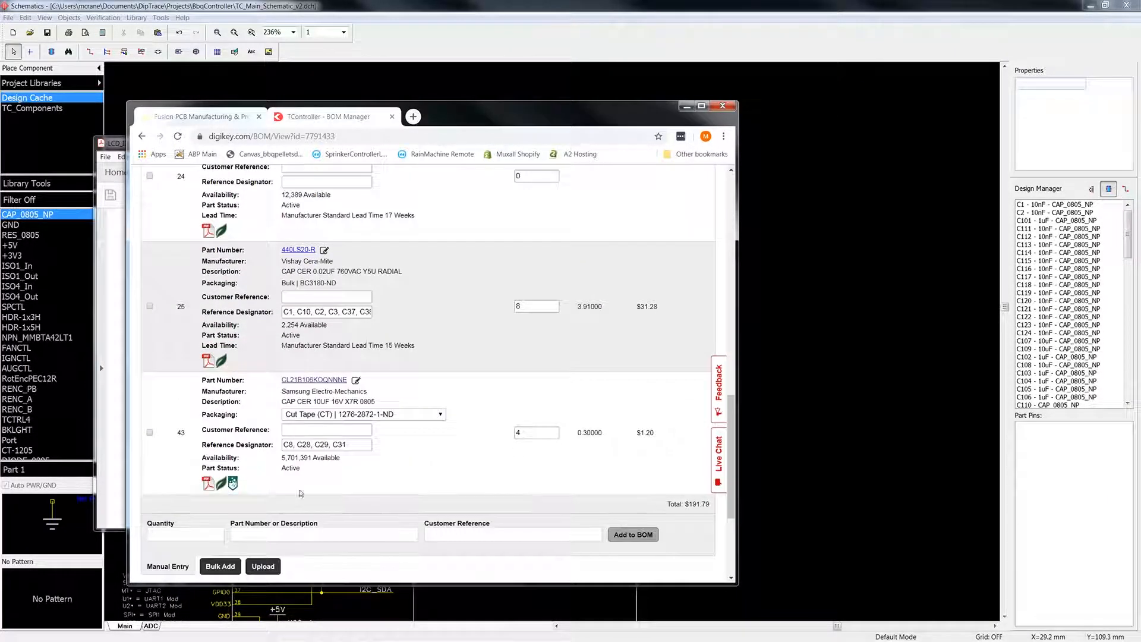
{"action": "left_click", "coordinate": [687, 107]}
{"action": "left_click", "coordinate": [606, 141]}
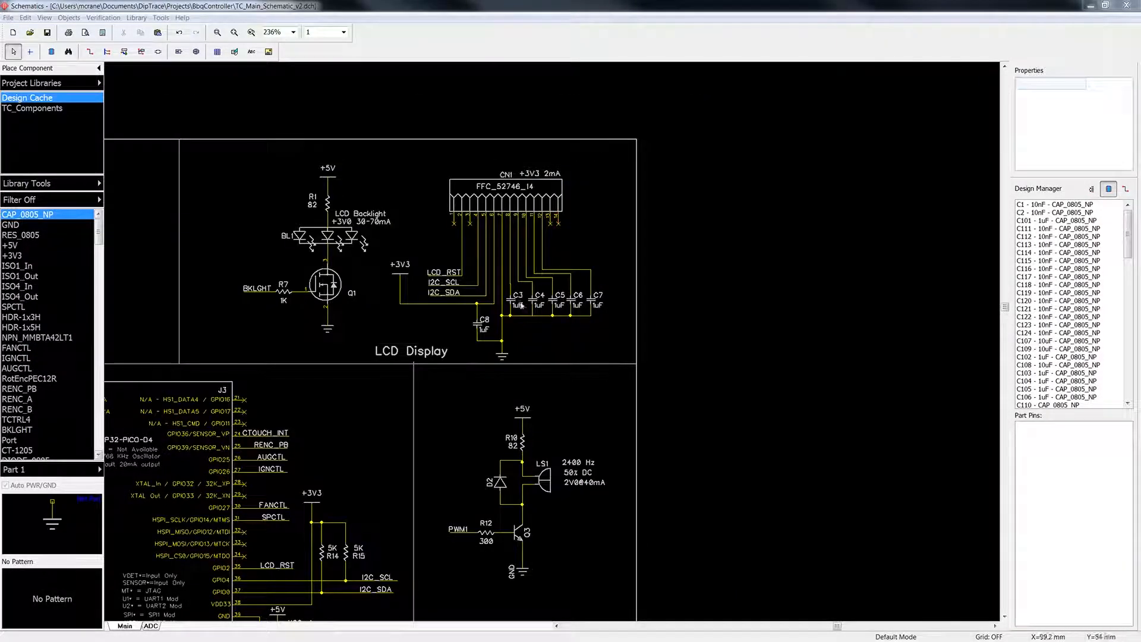
{"action": "right_click", "coordinate": [480, 326]}
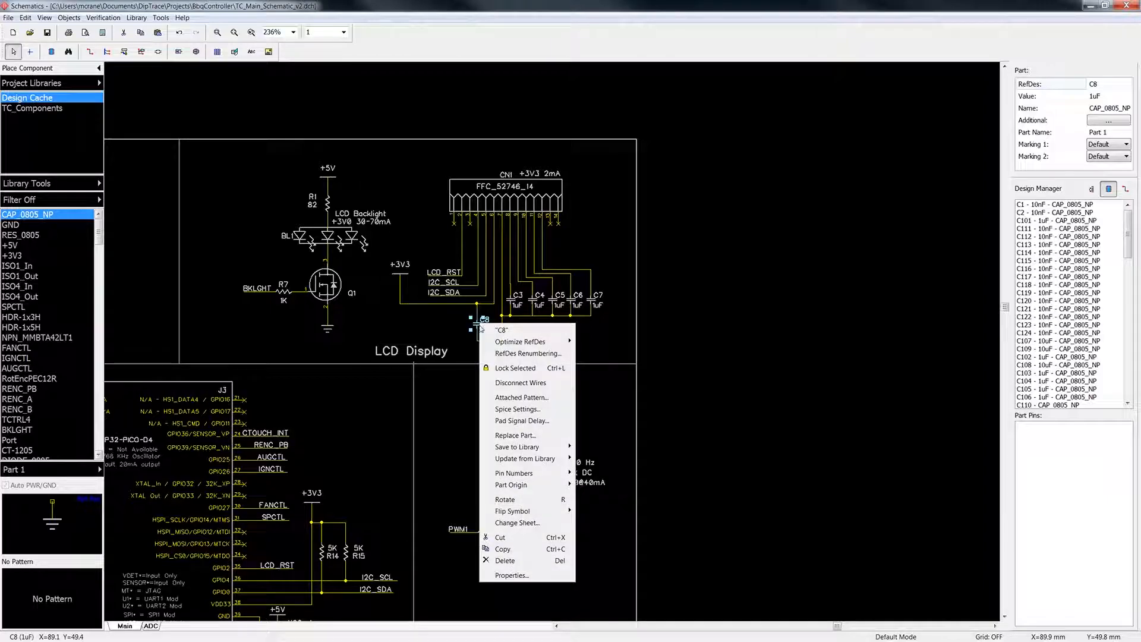
{"action": "left_click", "coordinate": [511, 575]}
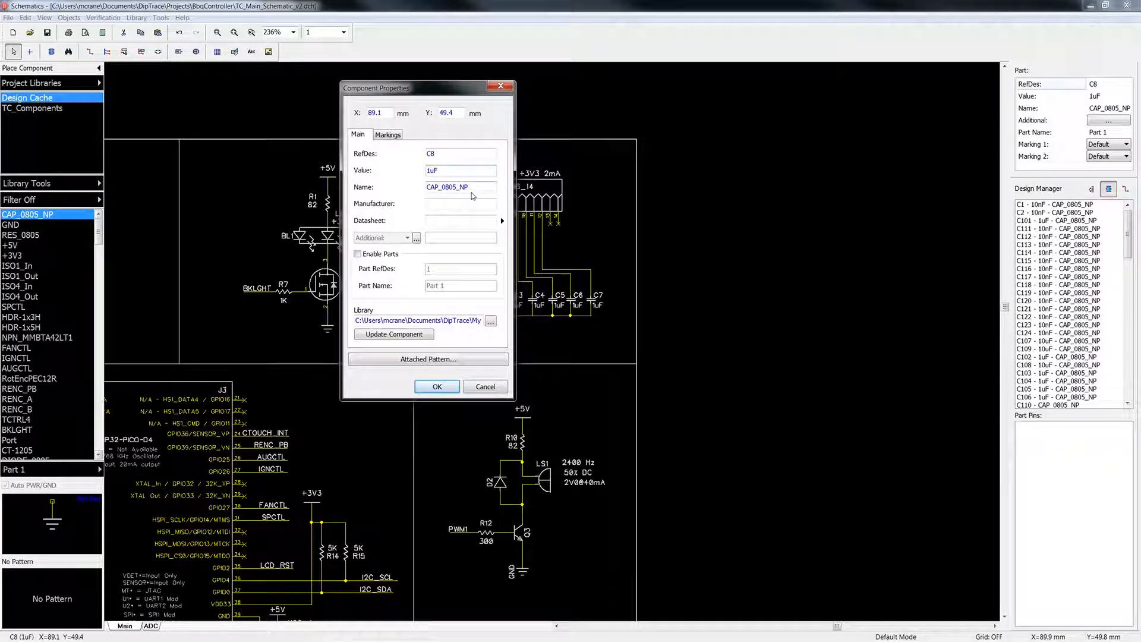
{"action": "type", "text": "0"}
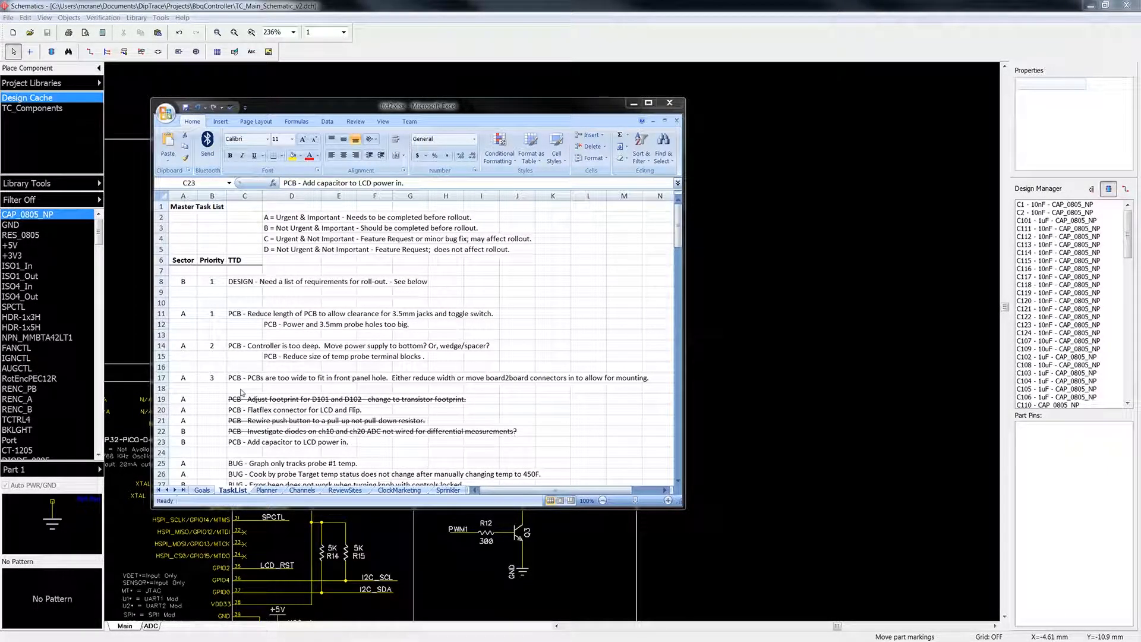
In the Excel task list, strike through the LCD flatflex connector task and the task to add a capacitor to LCD power.
{"action": "left_click", "coordinate": [237, 410]}
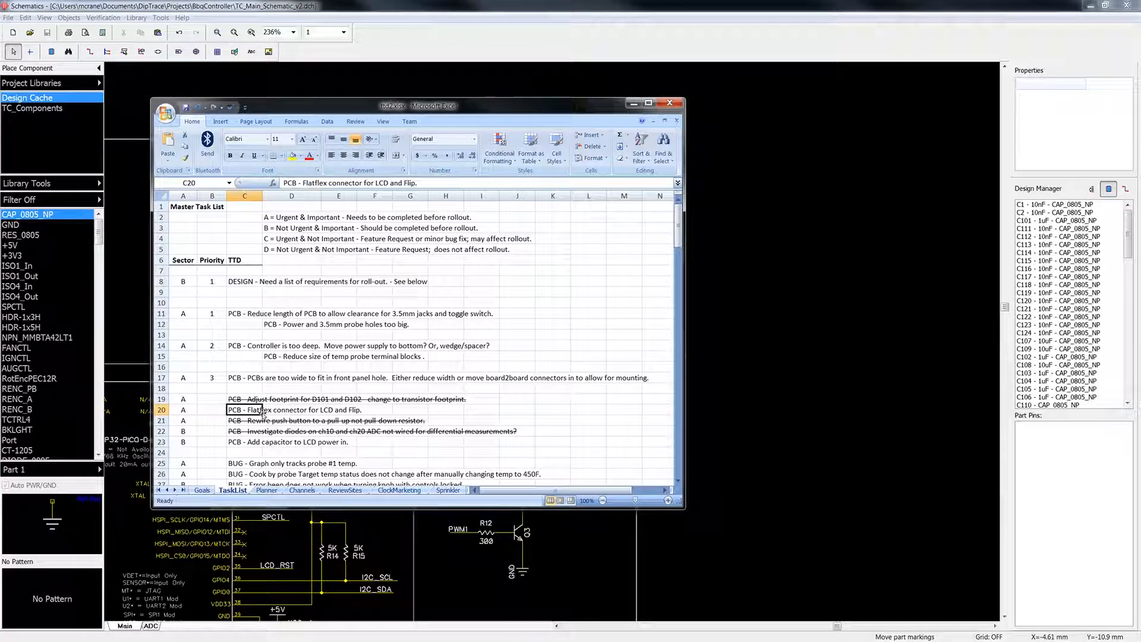
{"action": "left_click", "coordinate": [317, 170]}
{"action": "left_click", "coordinate": [287, 319]}
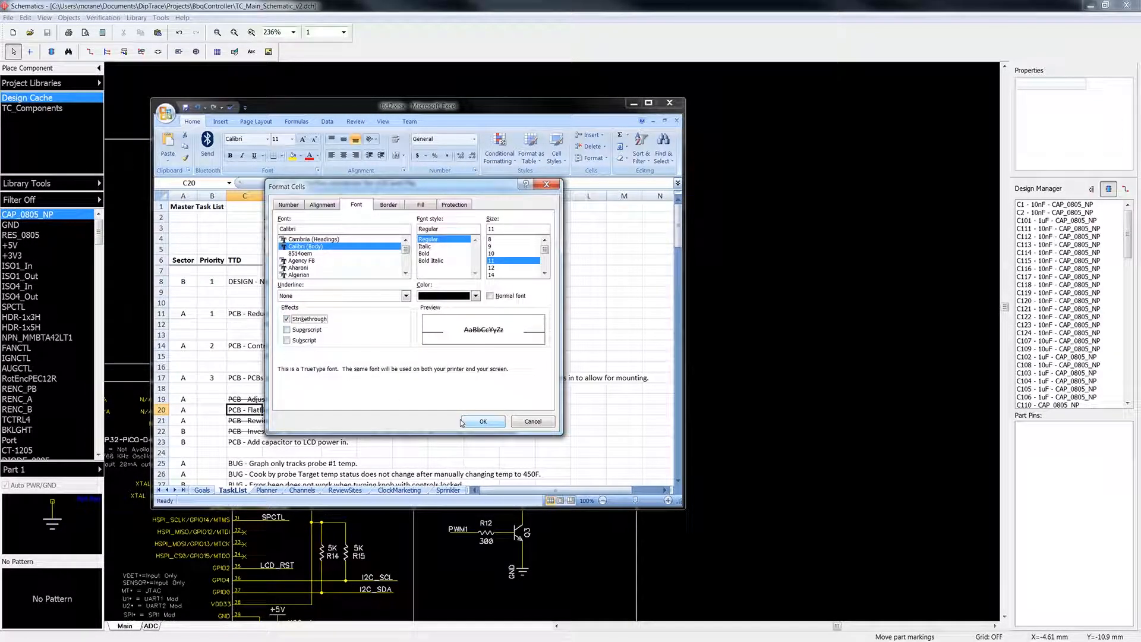
{"action": "left_click", "coordinate": [483, 421]}
{"action": "left_click", "coordinate": [240, 442]}
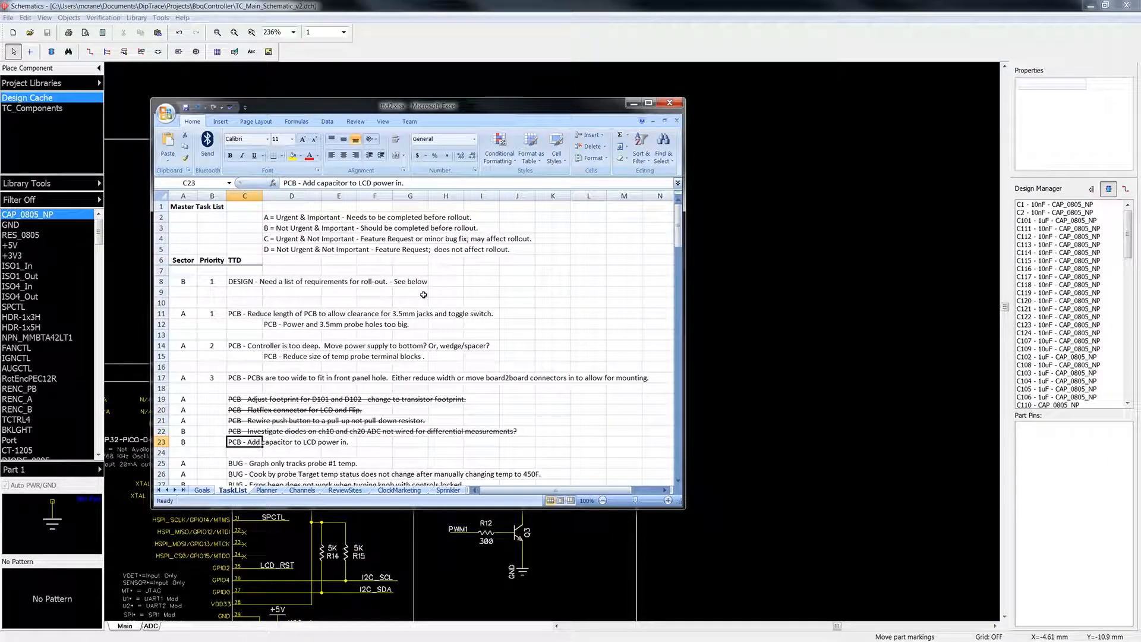
{"action": "left_click", "coordinate": [318, 171]}
{"action": "left_click", "coordinate": [287, 318]}
{"action": "left_click", "coordinate": [484, 422]}
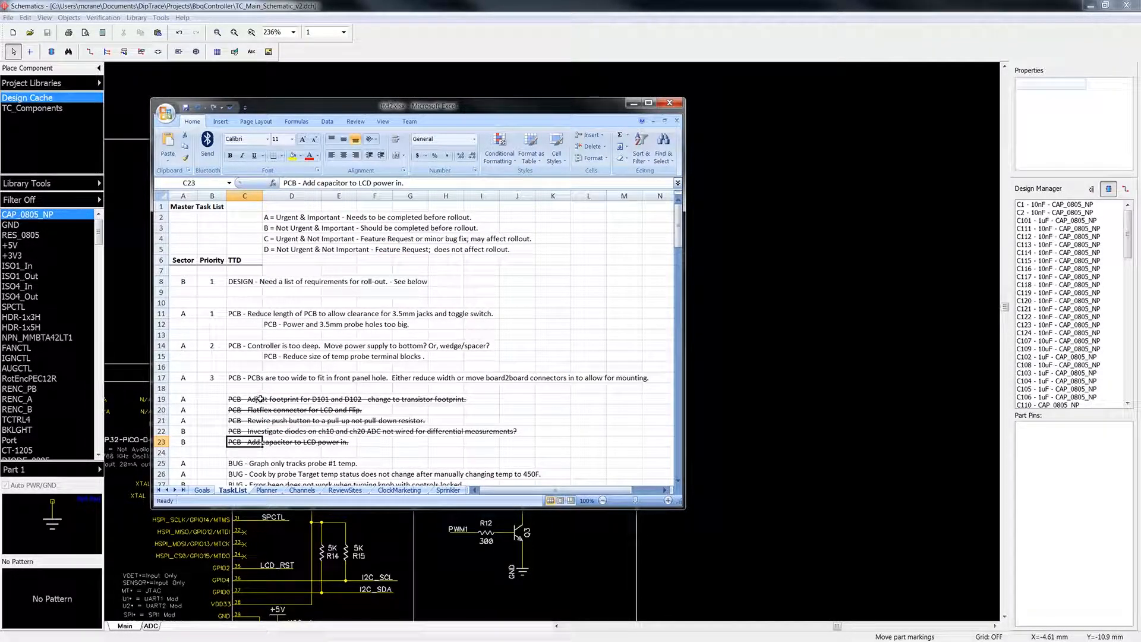
Review the open PCB tasks about probe hole size, temp probe terminal block size and PCB width.
{"action": "left_click", "coordinate": [272, 323]}
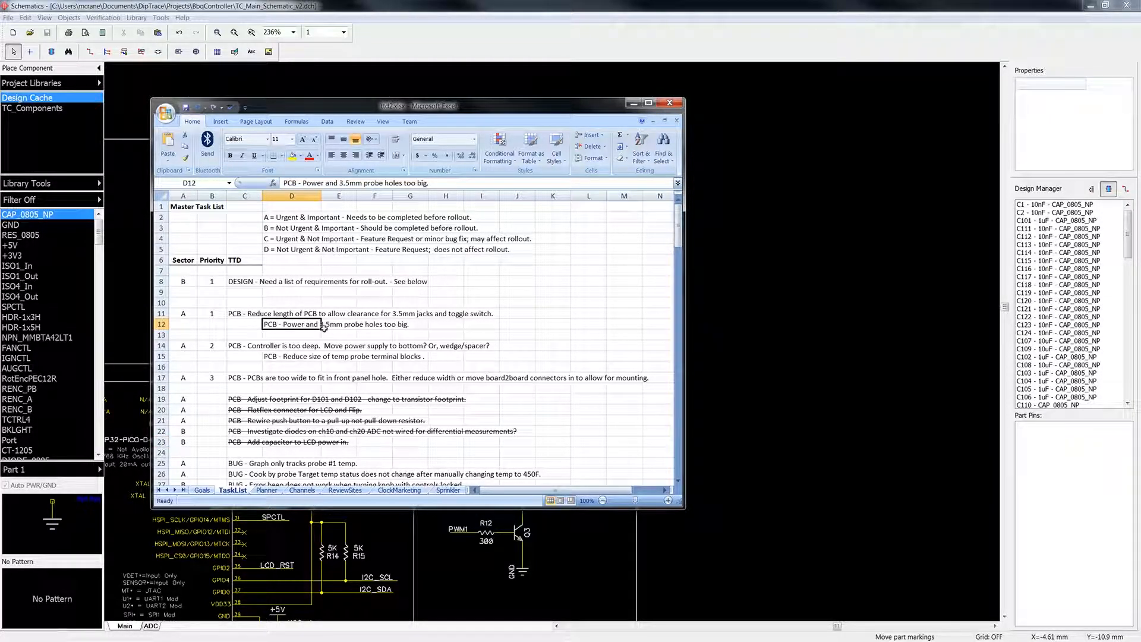
{"action": "left_click", "coordinate": [279, 356]}
{"action": "left_click", "coordinate": [247, 377]}
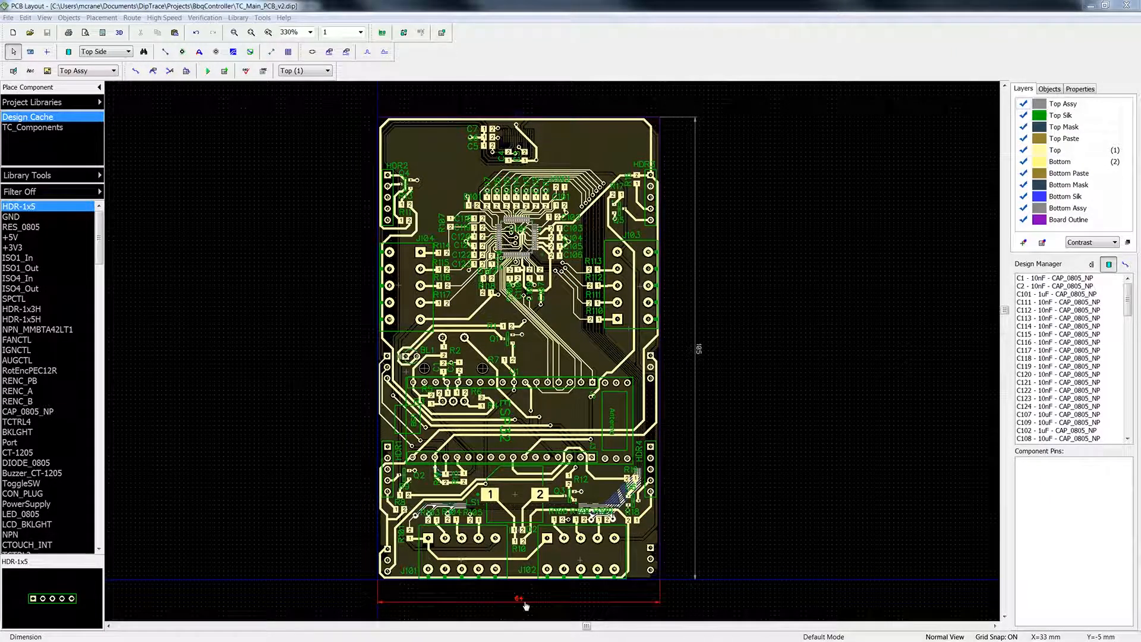
Switch to the PCB layout and examine the board's width dimension, side headers and rotary encoder area on the top and bottom layers.
{"action": "left_click", "coordinate": [523, 602]}
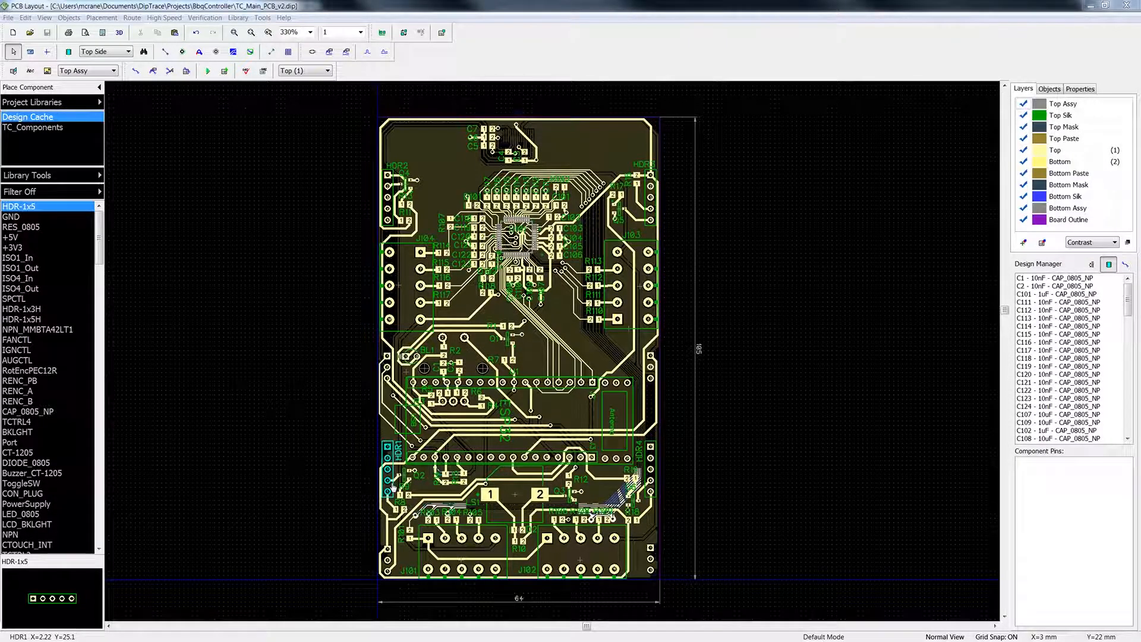
{"action": "left_click", "coordinate": [375, 518]}
{"action": "key", "text": "b"}
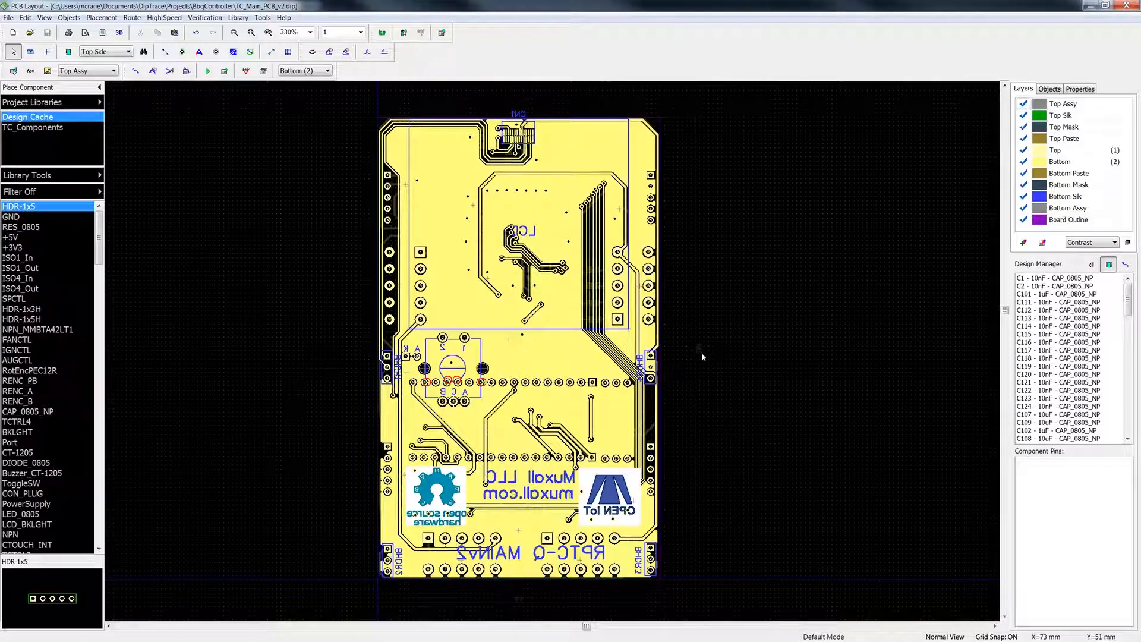
{"action": "key", "text": "t"}
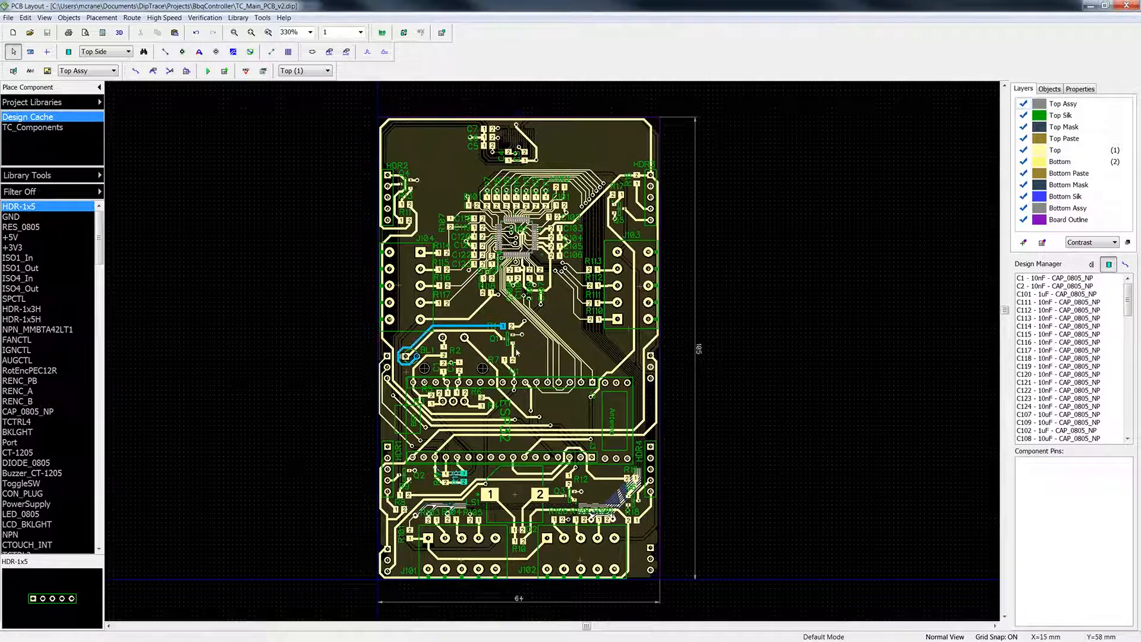
{"action": "mouse_move", "coordinate": [480, 383]}
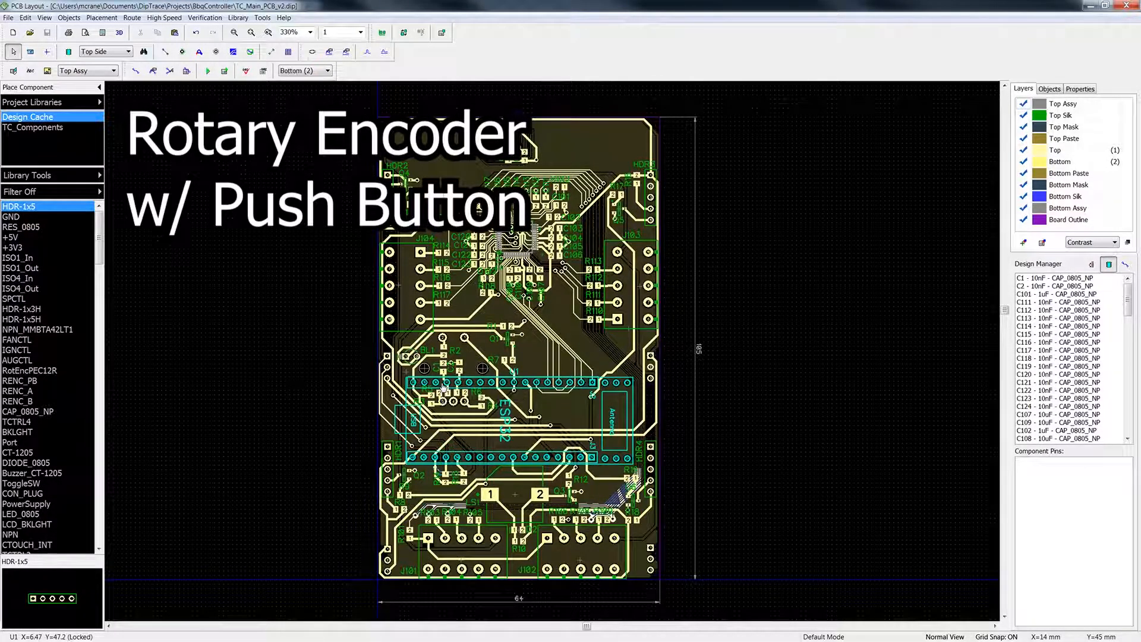
{"action": "key", "text": "b"}
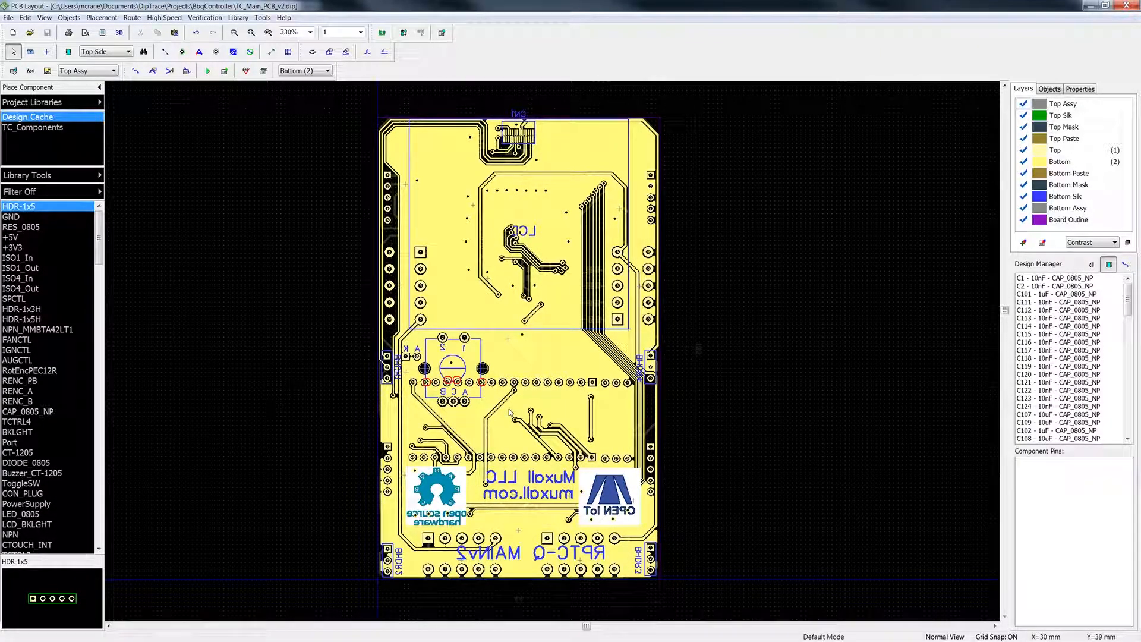
{"action": "key", "text": "1"}
{"action": "left_click", "coordinate": [493, 386]}
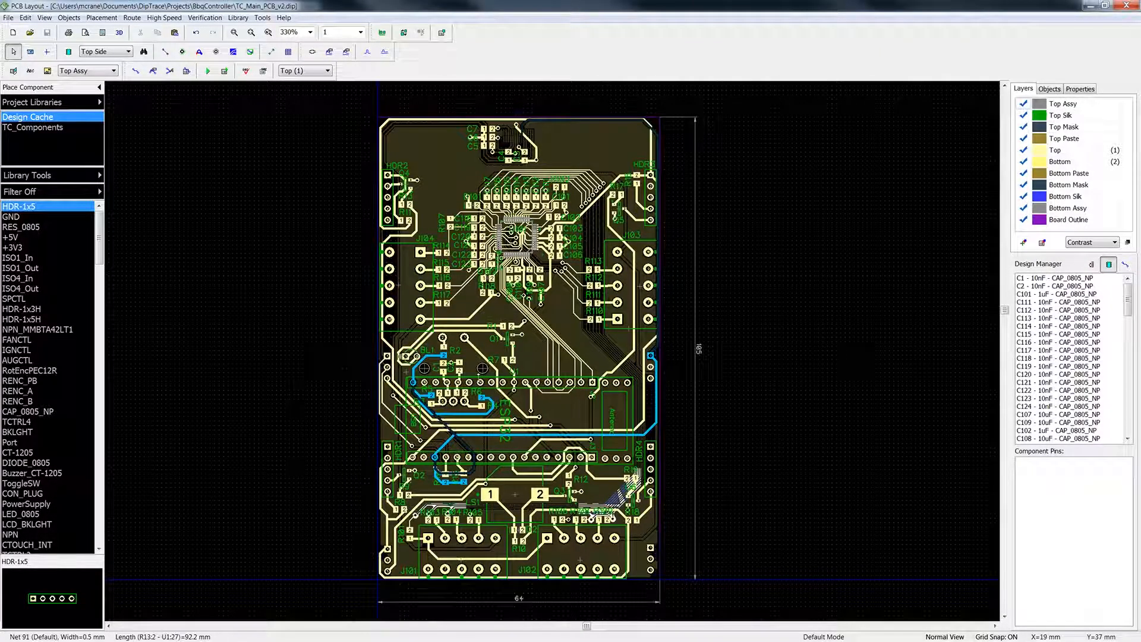